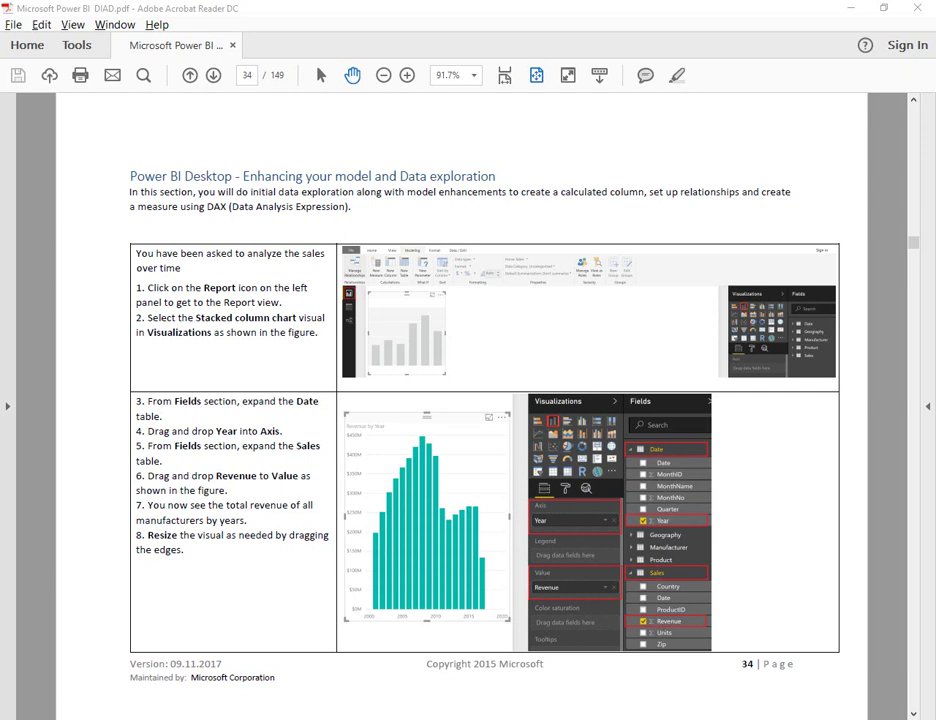
Leave the lab guide in Acrobat and return to the blank DIAD-Exercise3 report page.
{"action": "key", "text": "alt+Tab"}
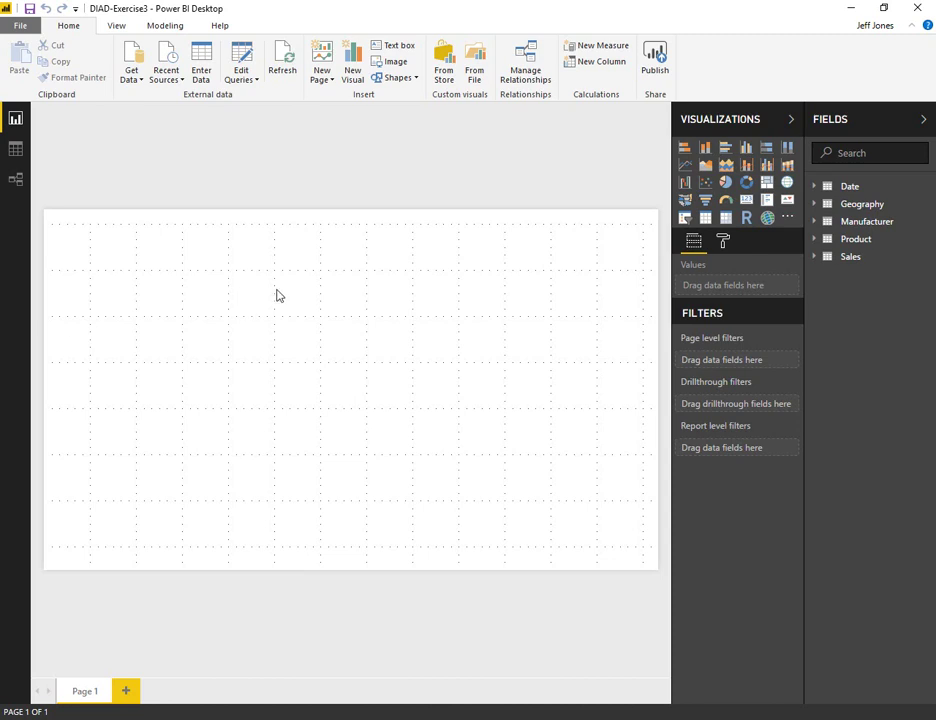
Save the report as a copy named DIAD-Exercise4.pbix, then go back to the tutorial PDF.
{"action": "left_click", "coordinate": [15, 179]}
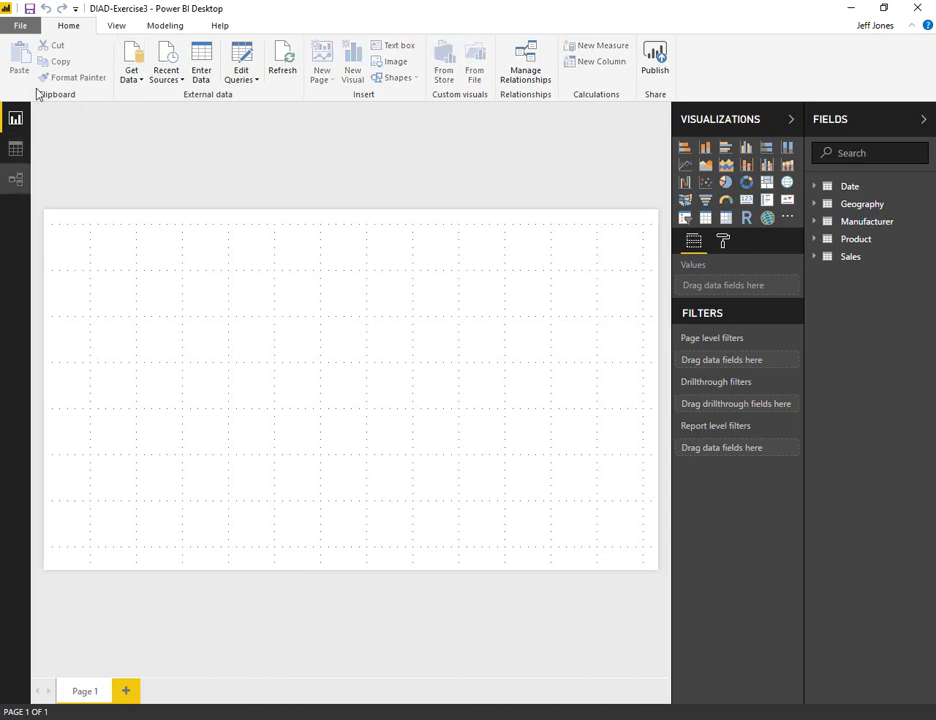
{"action": "left_click", "coordinate": [19, 27]}
{"action": "left_click", "coordinate": [69, 153]}
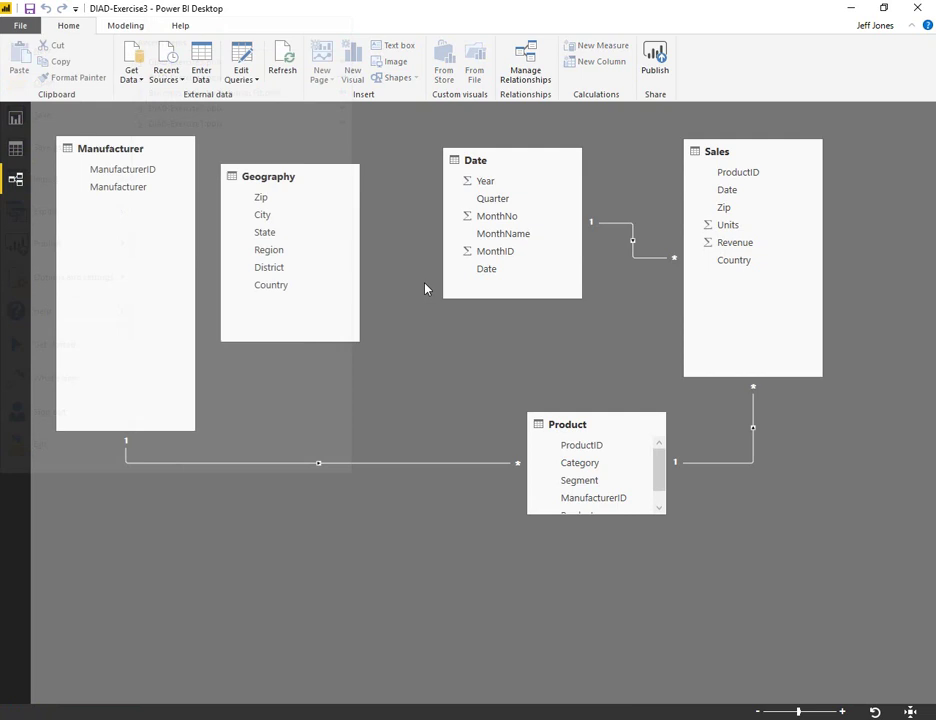
{"action": "left_click", "coordinate": [156, 275]}
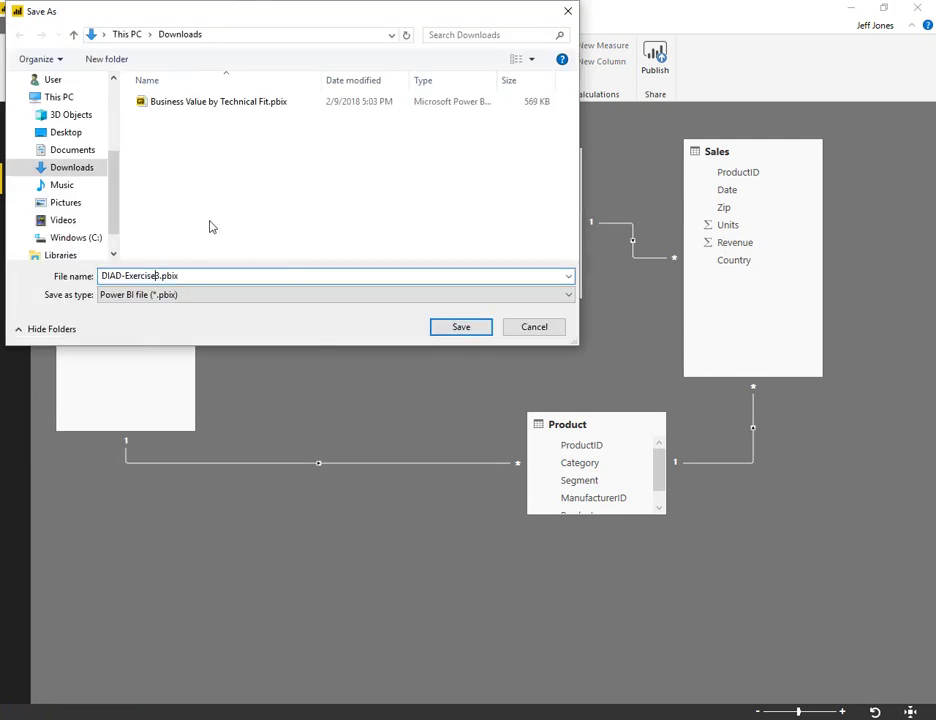
{"action": "type", "text": "4"}
{"action": "key", "text": "Return"}
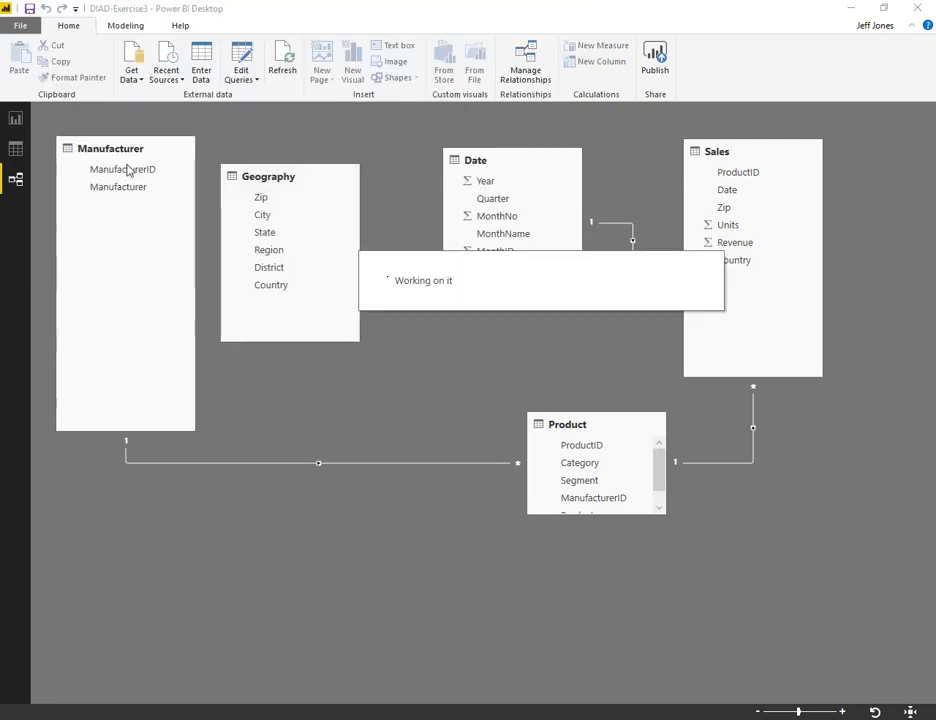
{"action": "left_click", "coordinate": [16, 119]}
{"action": "key", "text": "alt+Tab"}
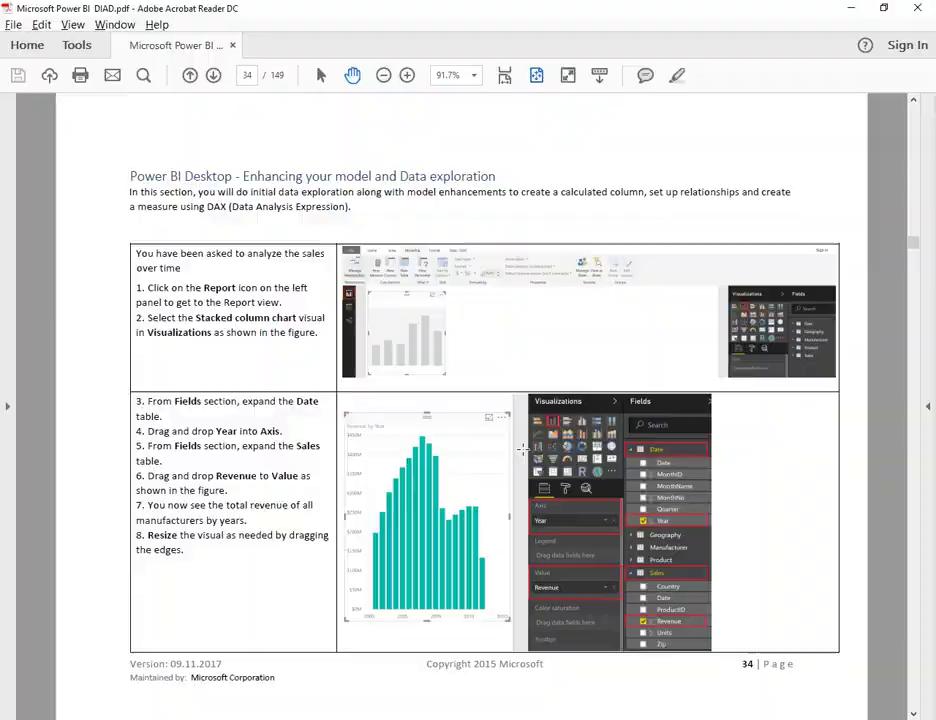
Add a stacked column chart of Revenue by Year sized to about half the page.
{"action": "key", "text": "alt+Tab"}
{"action": "left_click", "coordinate": [707, 150]}
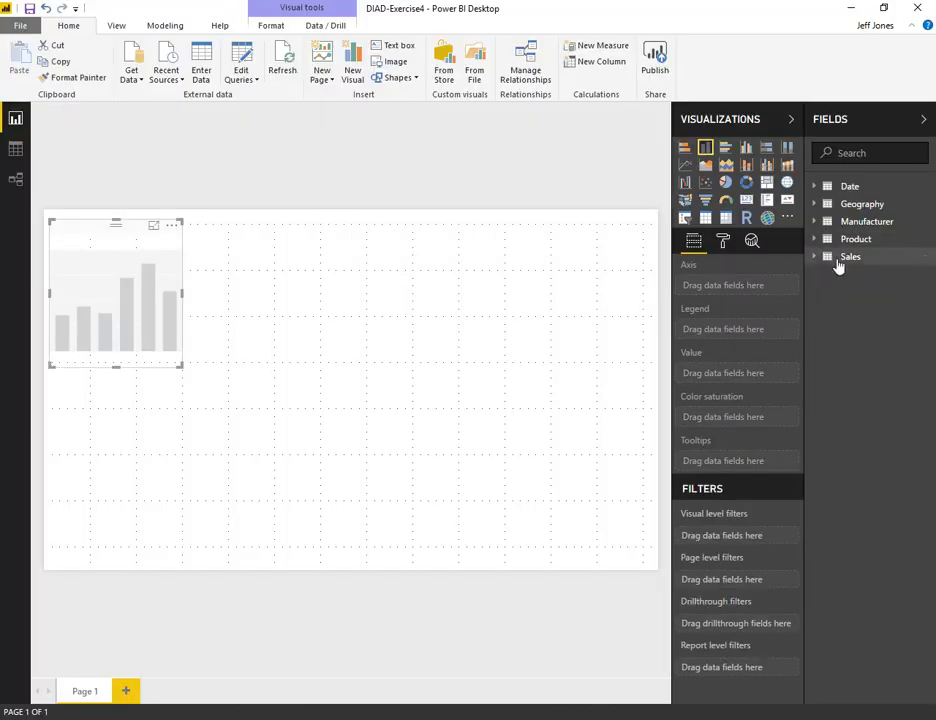
{"action": "left_click", "coordinate": [815, 257]}
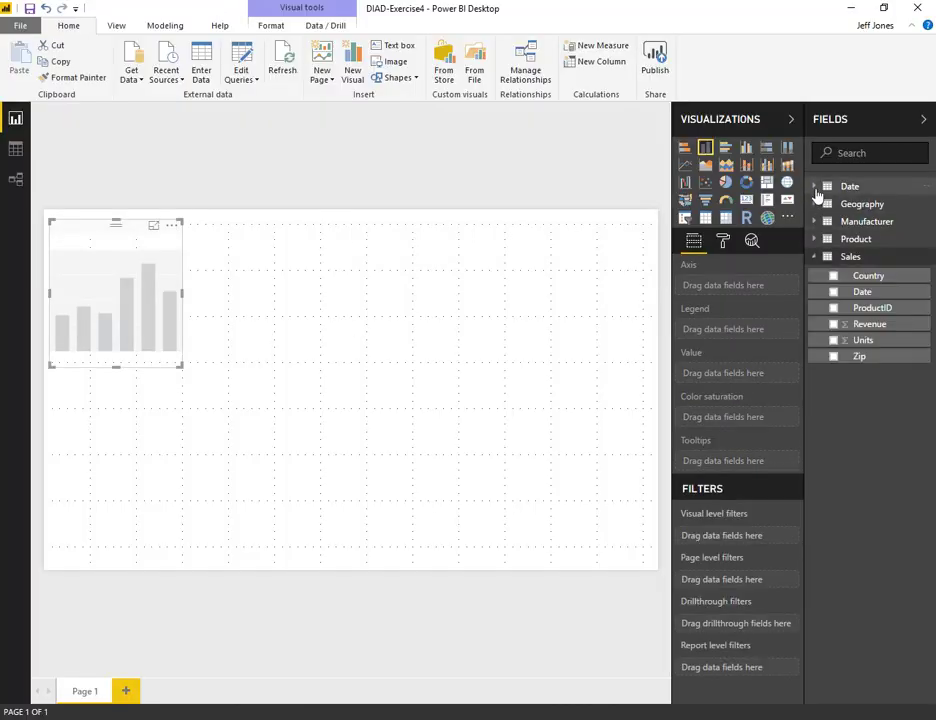
{"action": "left_click", "coordinate": [815, 188]}
{"action": "left_click_drag", "start_coordinate": [840, 287], "coordinate": [756, 287]}
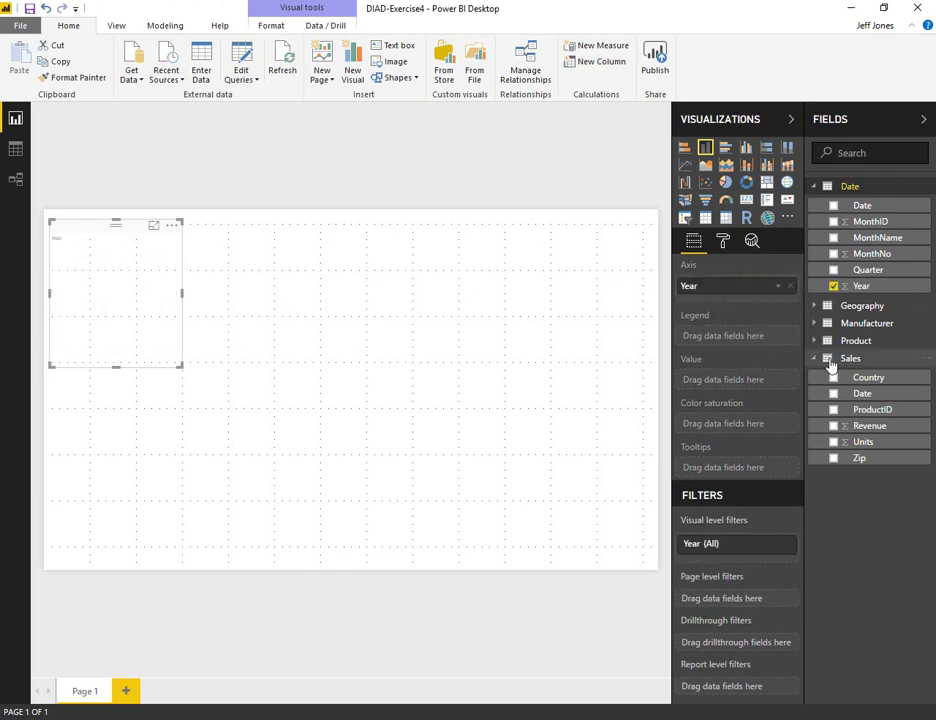
{"action": "left_click_drag", "start_coordinate": [882, 426], "coordinate": [737, 381]}
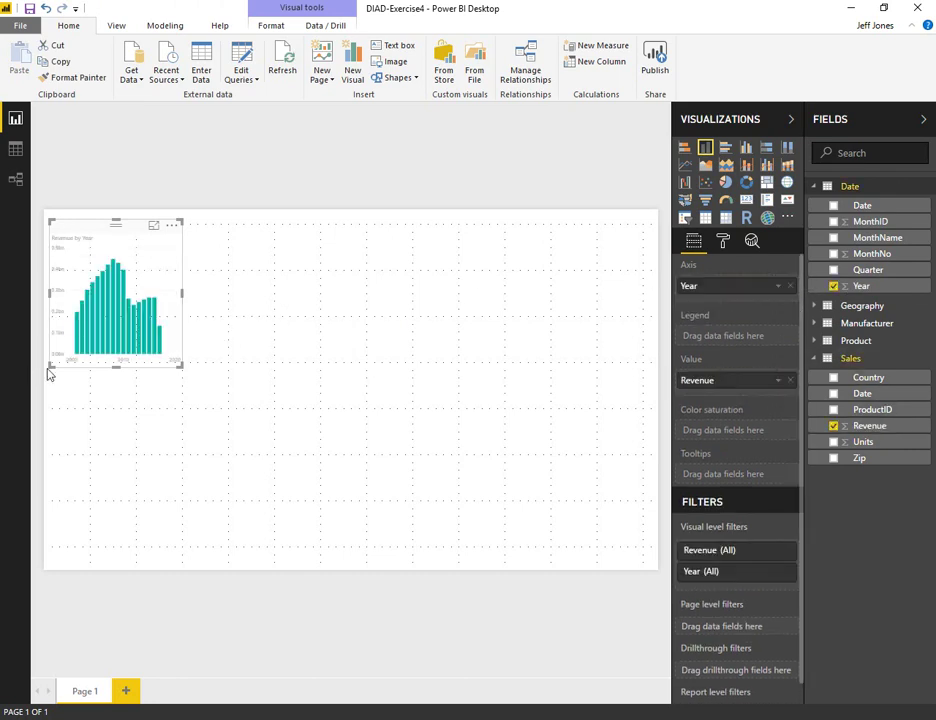
{"action": "left_click_drag", "start_coordinate": [184, 373], "coordinate": [399, 641]}
{"action": "left_click", "coordinate": [399, 641]}
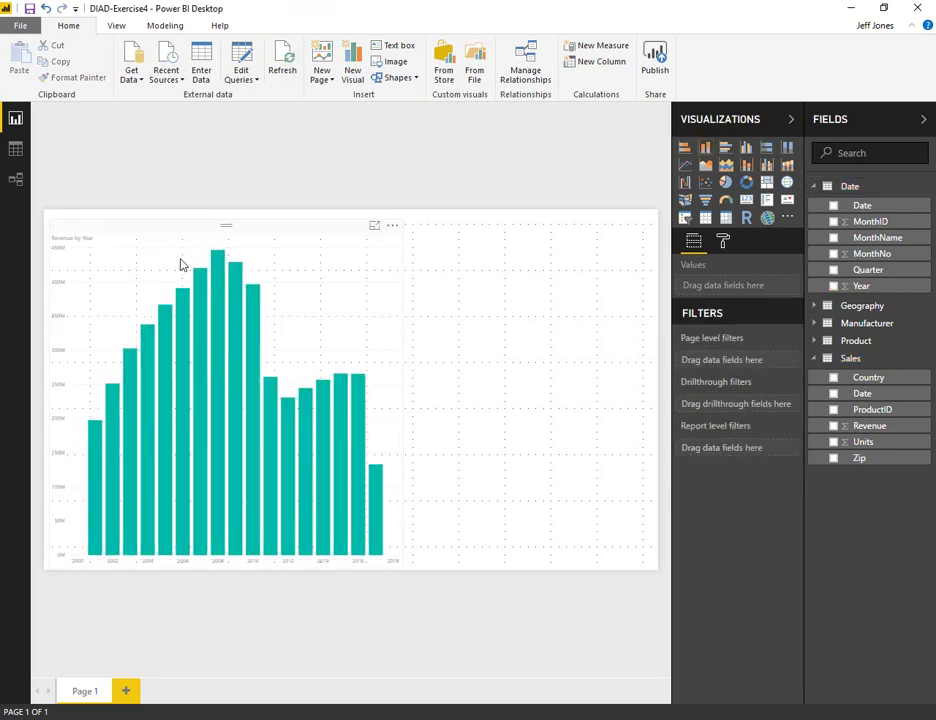
Set the page view to Fit to Width and return to the tutorial PDF.
{"action": "left_click", "coordinate": [118, 27]}
{"action": "left_click", "coordinate": [50, 70]}
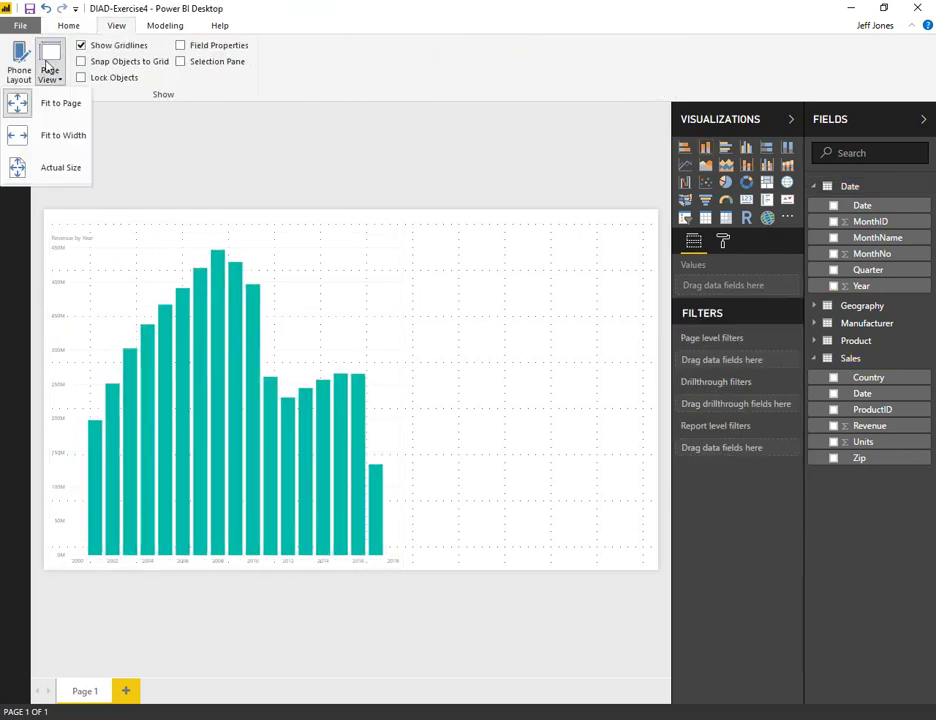
{"action": "left_click", "coordinate": [64, 127]}
{"action": "left_click", "coordinate": [50, 70]}
{"action": "left_click", "coordinate": [61, 140]}
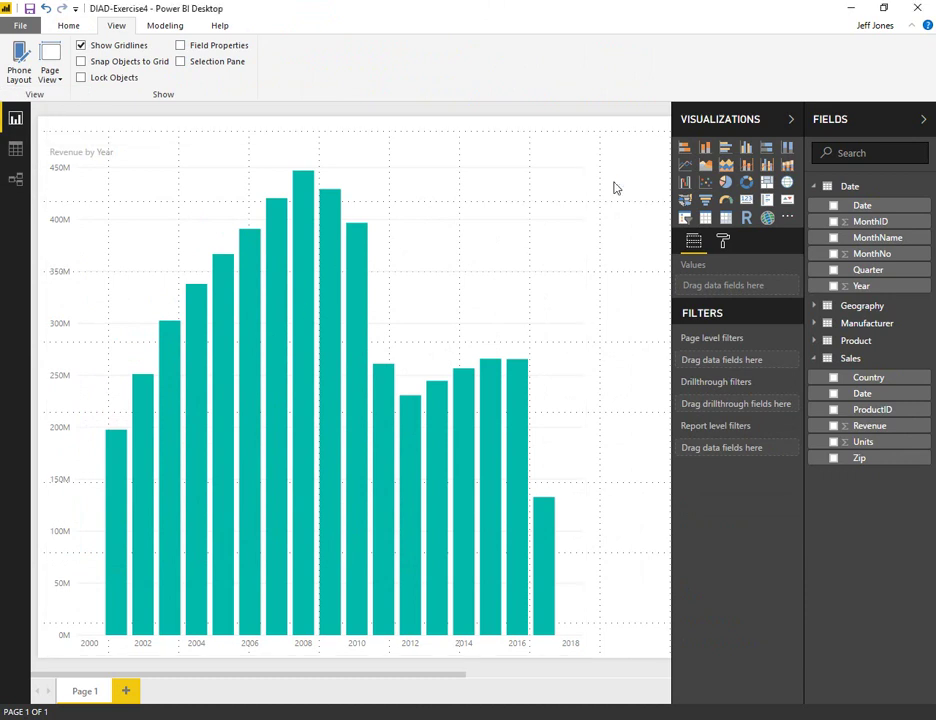
{"action": "key", "text": "alt+Tab"}
Place Date MonthName below Year on the chart axis and drill down to monthly revenue.
{"action": "left_click", "coordinate": [912, 678]}
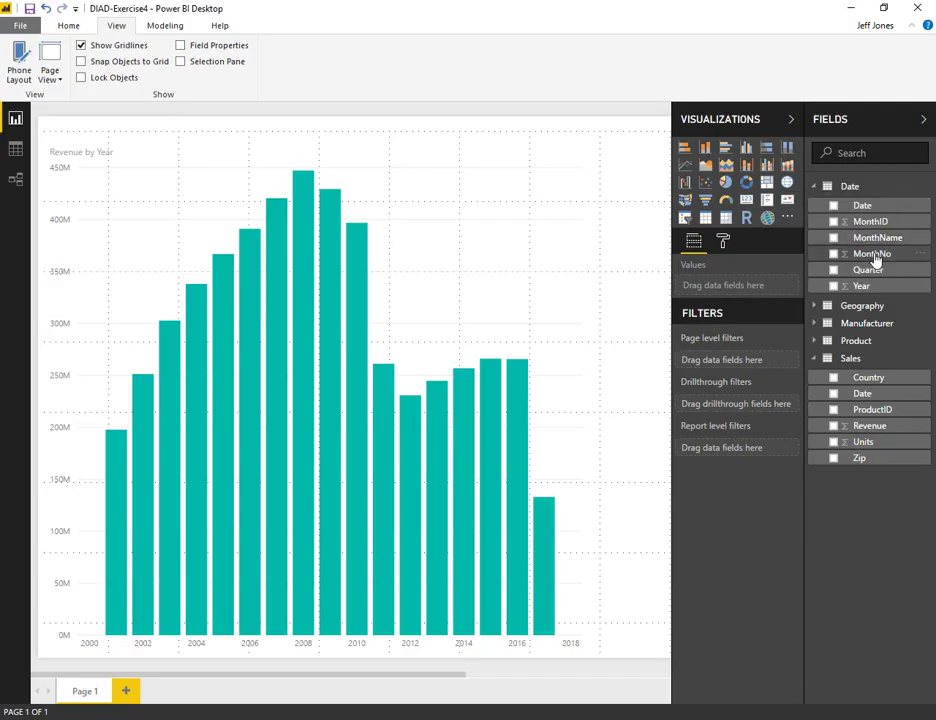
{"action": "mouse_move", "coordinate": [872, 241]}
{"action": "left_mouse_down"}
{"action": "mouse_move", "coordinate": [729, 294]}
{"action": "mouse_move", "coordinate": [860, 270]}
{"action": "mouse_move", "coordinate": [862, 254]}
{"action": "left_mouse_up"}
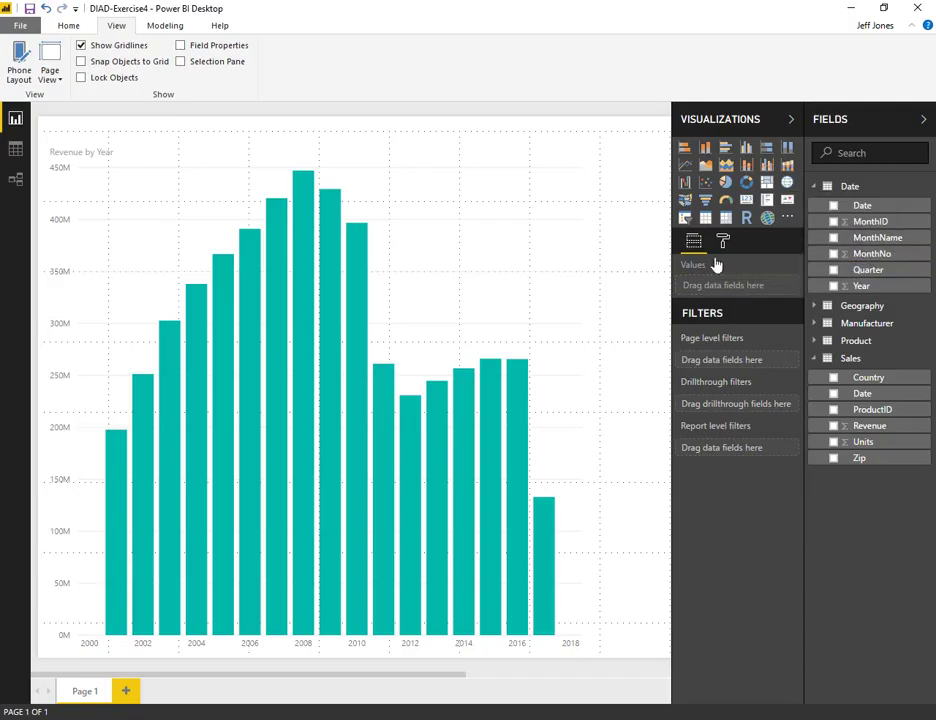
{"action": "left_click", "coordinate": [432, 146]}
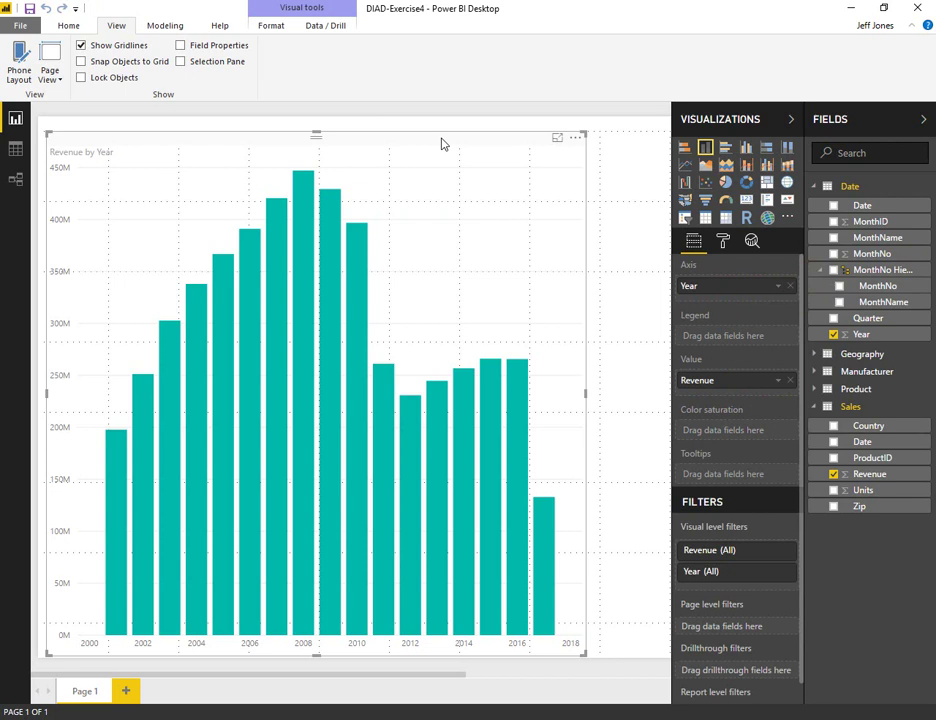
{"action": "left_click", "coordinate": [309, 121]}
{"action": "left_click_drag", "start_coordinate": [883, 302], "coordinate": [886, 241]}
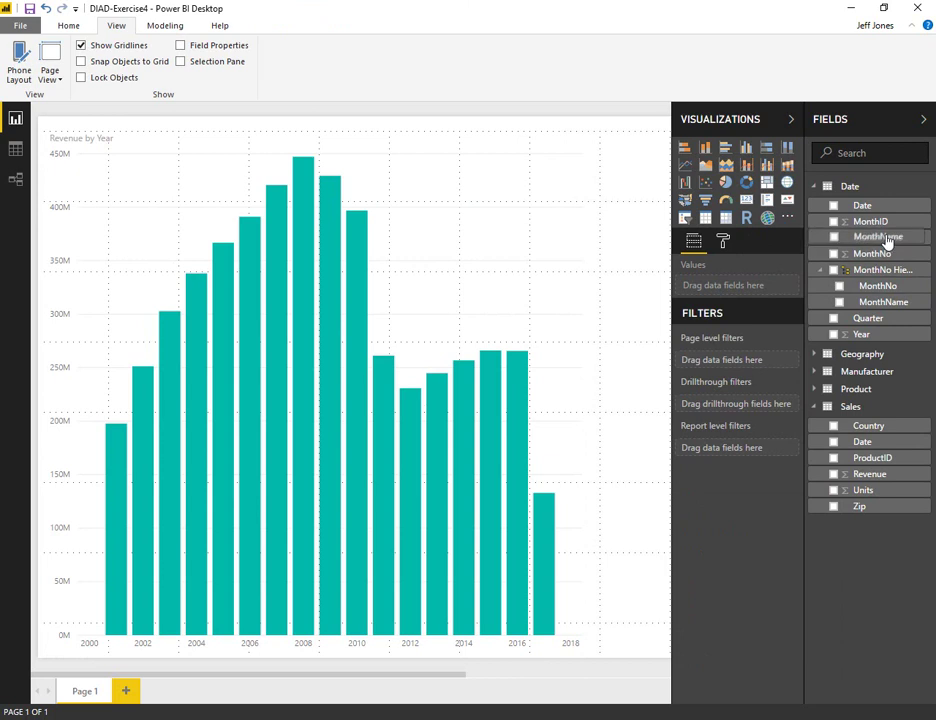
{"action": "left_click", "coordinate": [380, 203]}
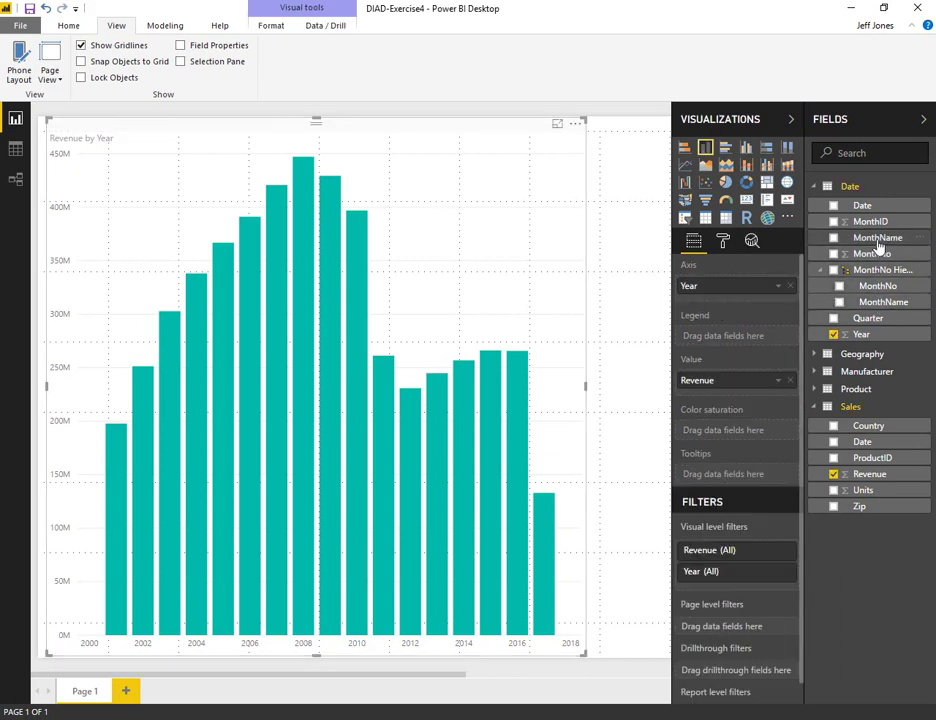
{"action": "left_click_drag", "start_coordinate": [866, 240], "coordinate": [771, 300]}
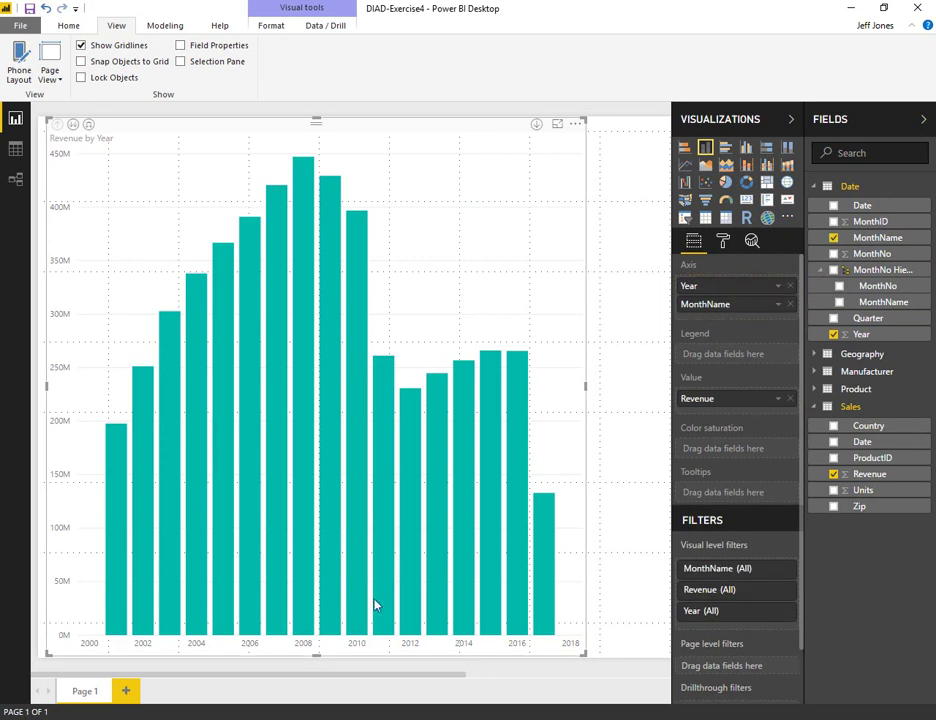
{"action": "left_click", "coordinate": [74, 125]}
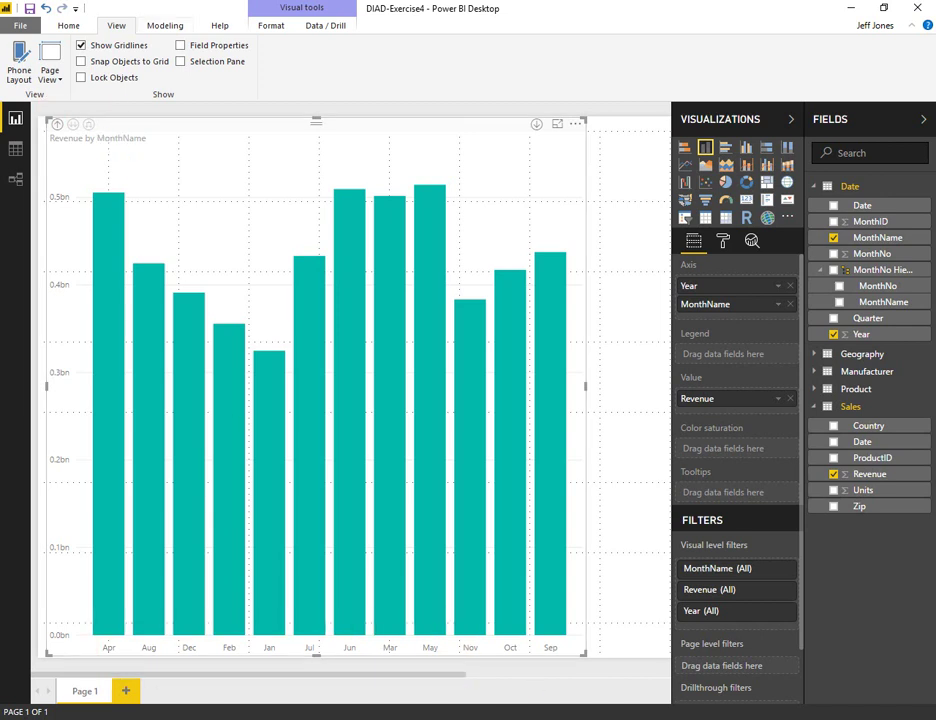
{"action": "key", "text": "alt+Tab"}
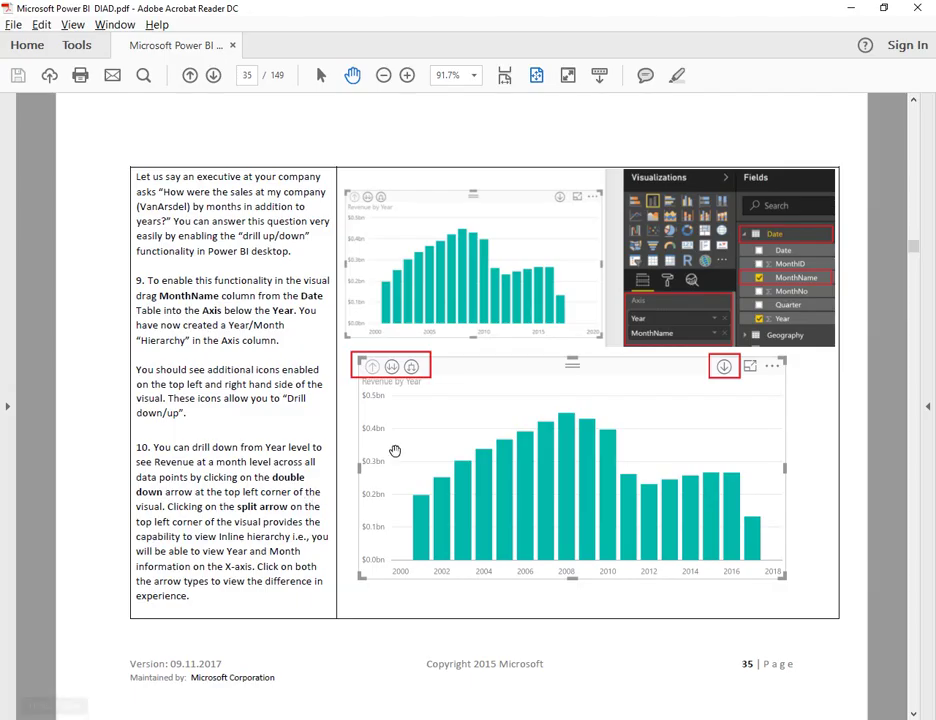
{"action": "scroll", "coordinate": [476, 445], "scroll_direction": "down", "scroll_amount": 5}
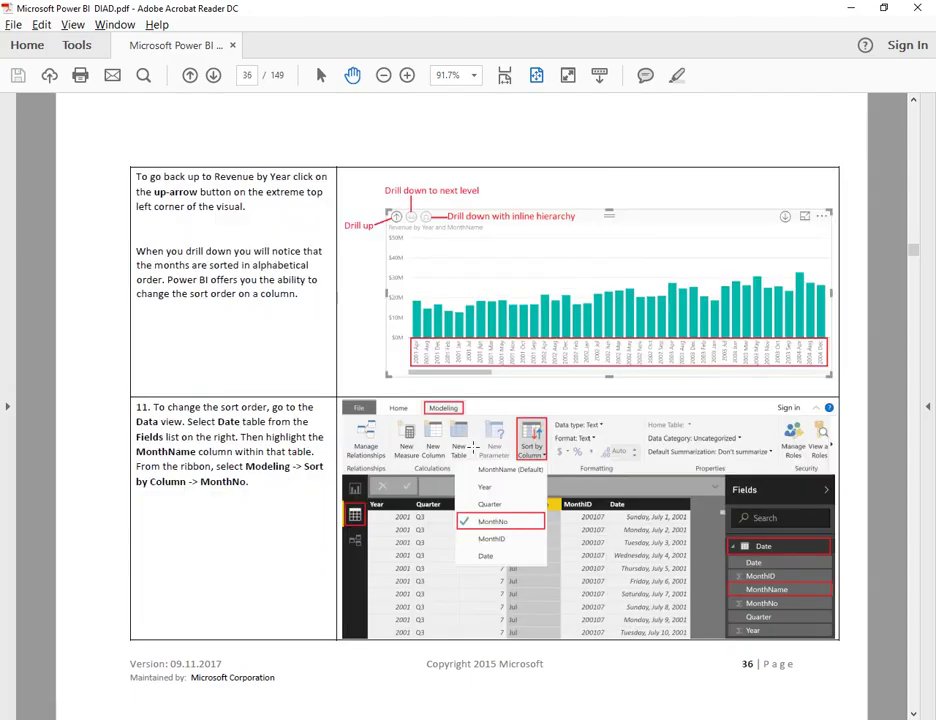
In Data view, sort the Date table's MonthName column by MonthNo so months run Jan–Dec.
{"action": "key", "text": "alt+Tab"}
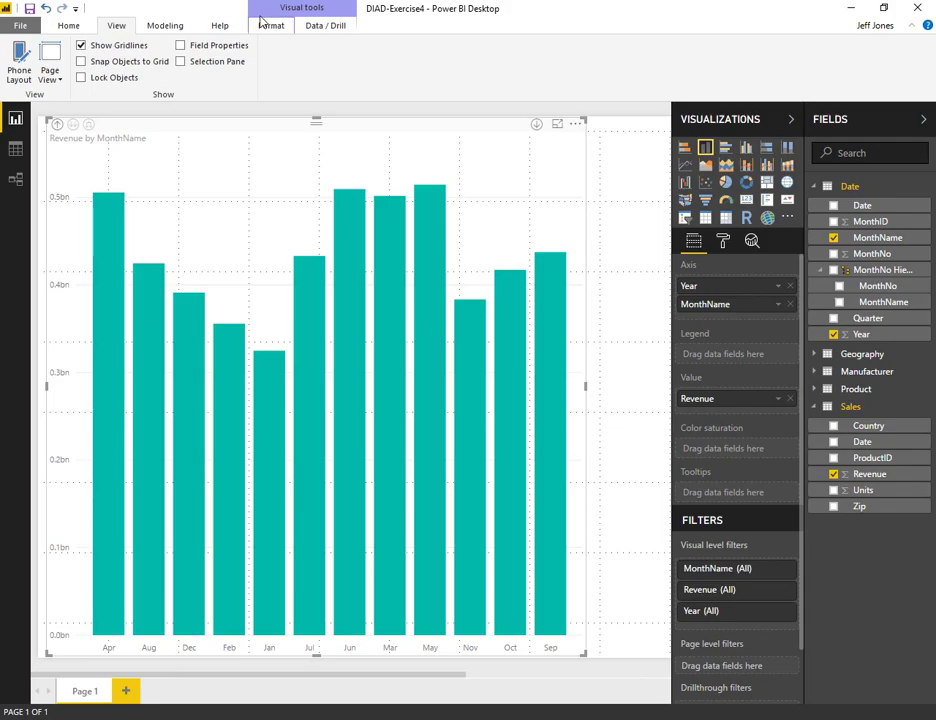
{"action": "key", "text": "alt+Tab"}
{"action": "key", "text": "alt+Tab"}
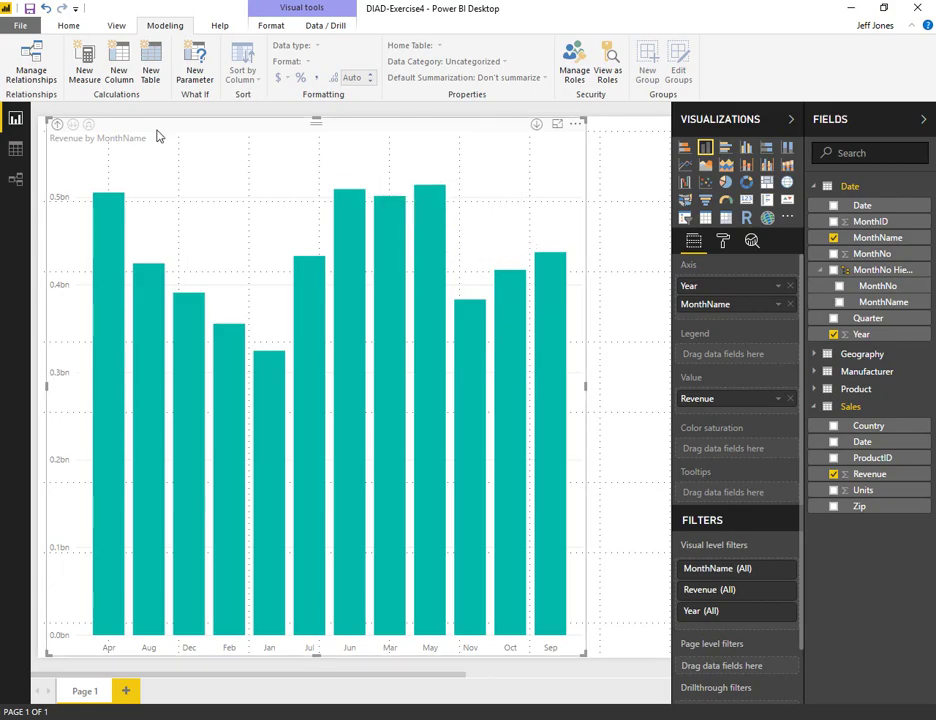
{"action": "left_click", "coordinate": [15, 149]}
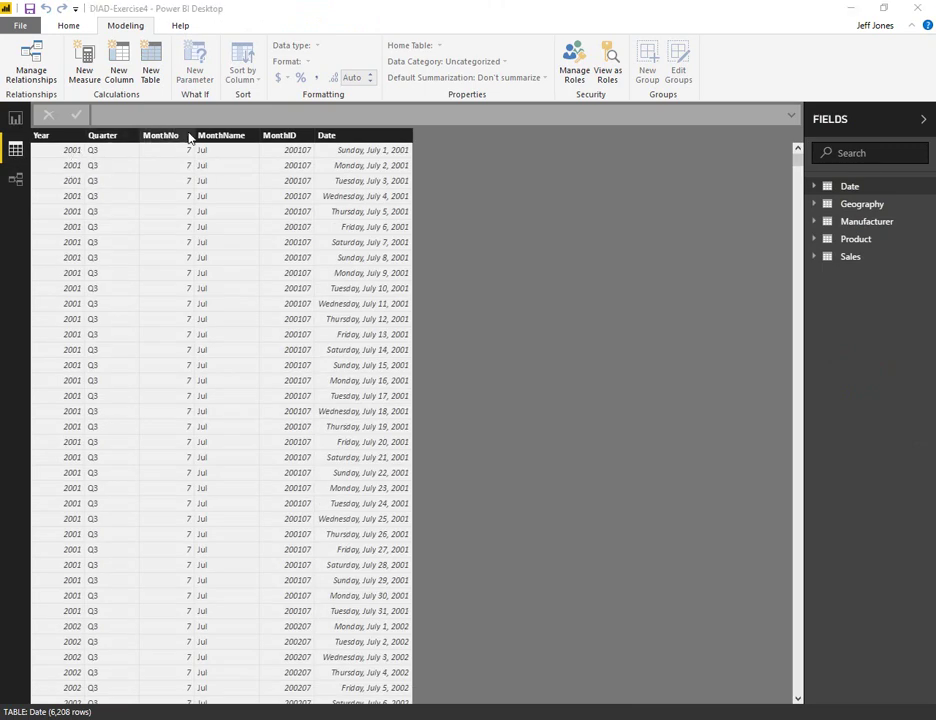
{"action": "key", "text": "alt+Tab"}
{"action": "key", "text": "alt+Tab"}
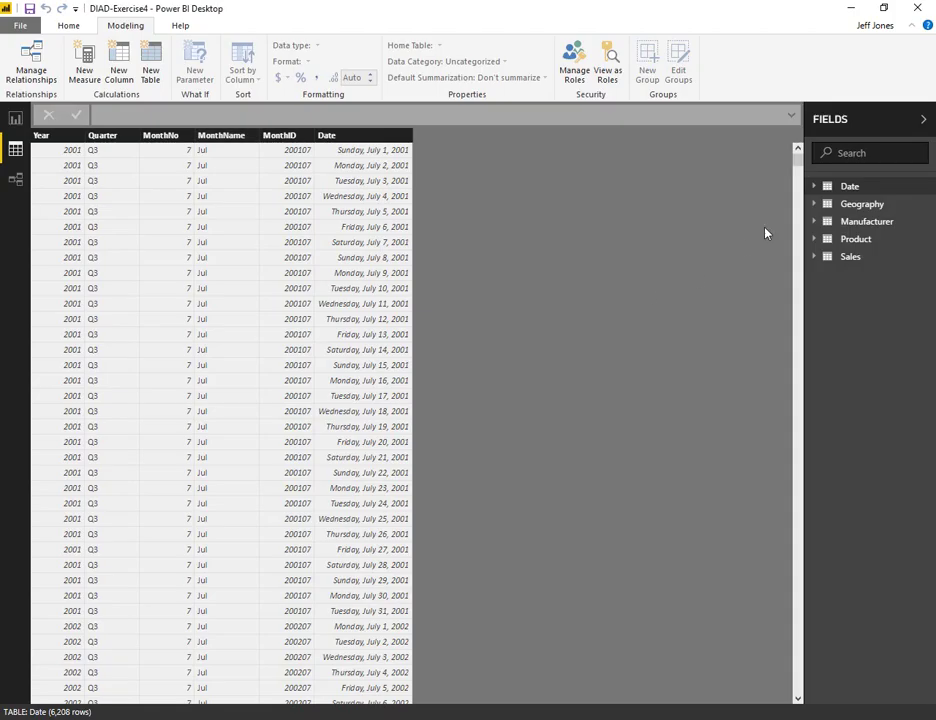
{"action": "left_click", "coordinate": [812, 188]}
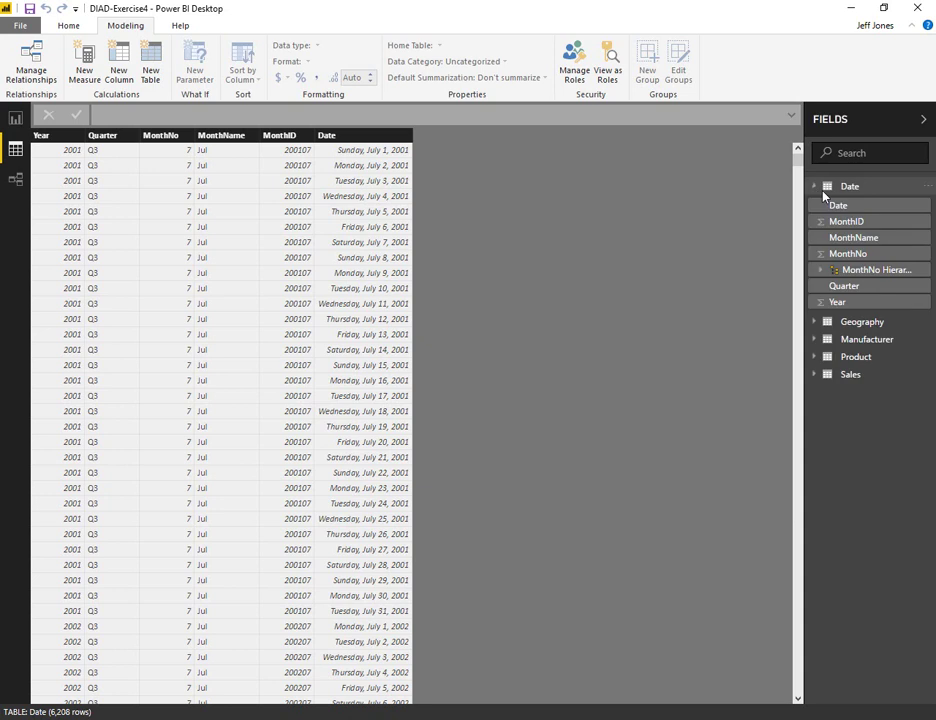
{"action": "left_click", "coordinate": [872, 238]}
{"action": "left_click", "coordinate": [250, 76]}
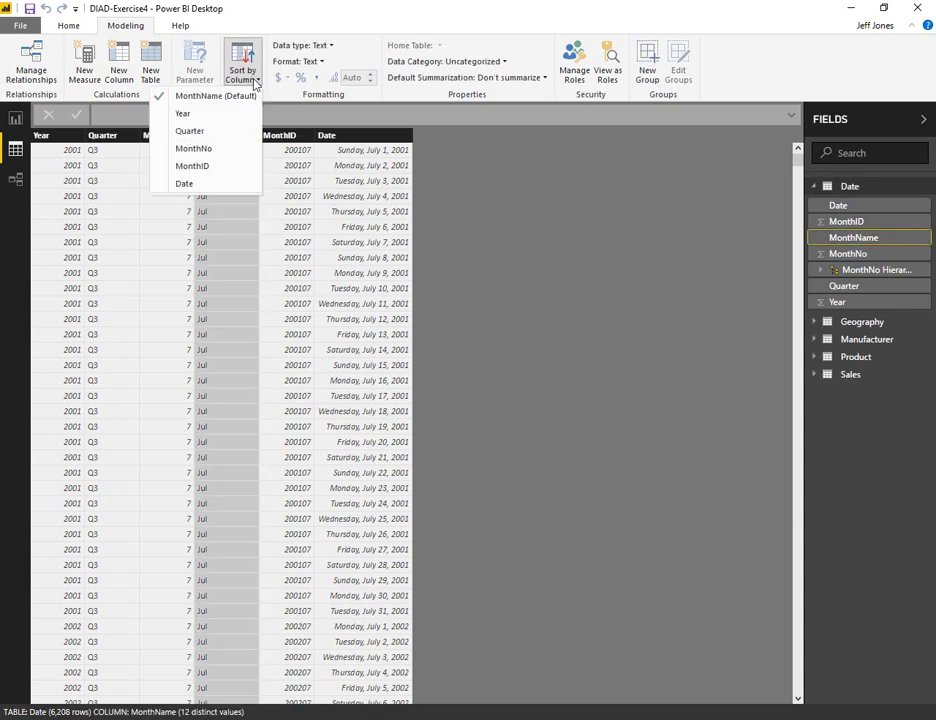
{"action": "left_click", "coordinate": [218, 150]}
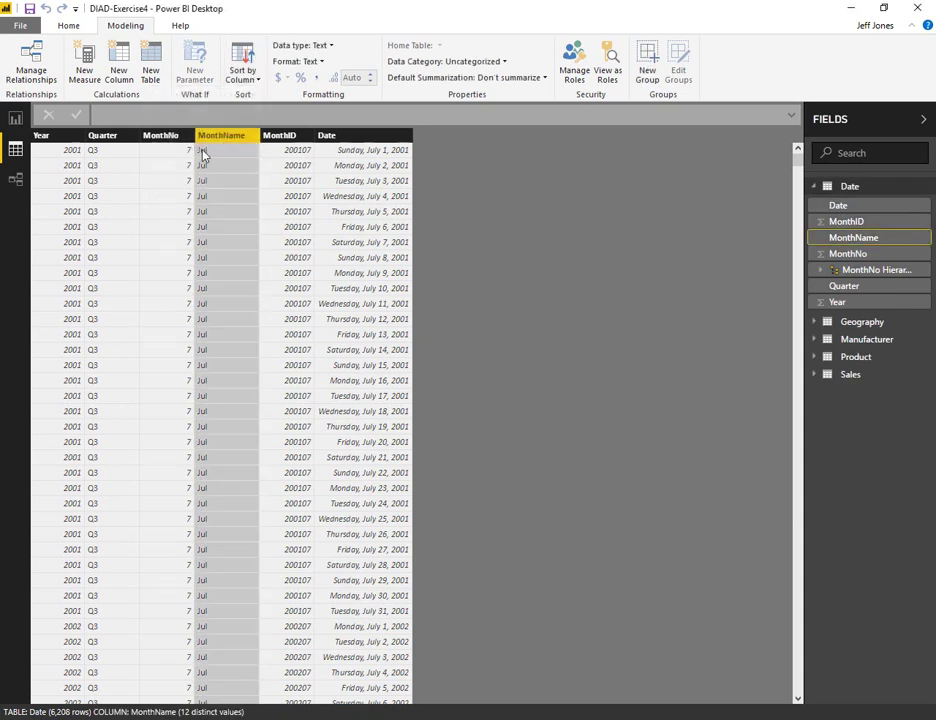
{"action": "left_click", "coordinate": [16, 119]}
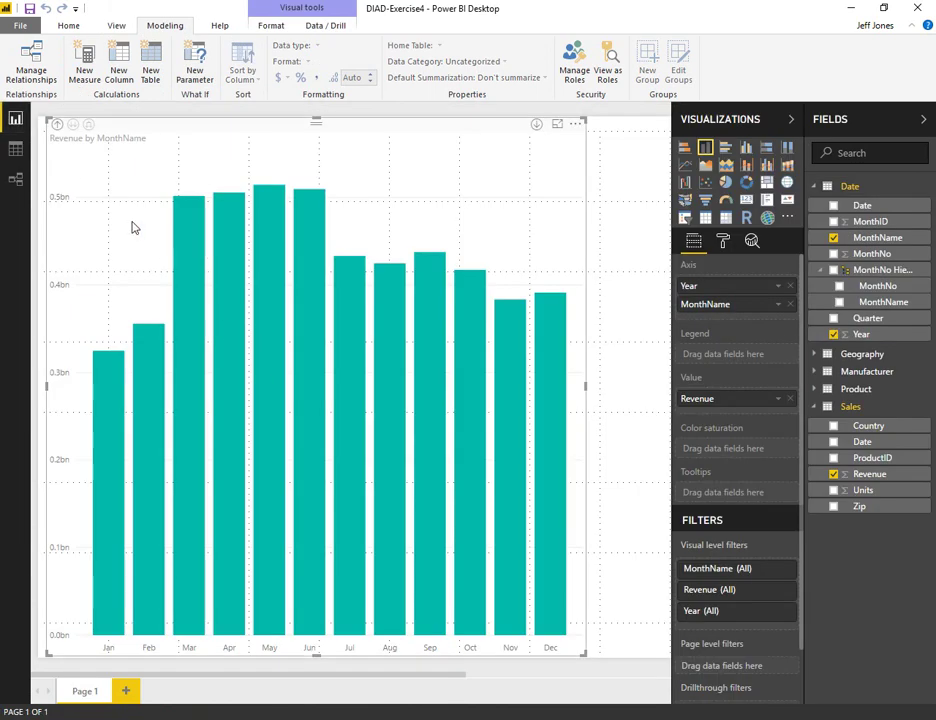
Drill the revenue chart up from MonthName to the Year level, then advance the tutorial page.
{"action": "left_click", "coordinate": [57, 124]}
{"action": "left_click", "coordinate": [73, 124]}
{"action": "mouse_move", "coordinate": [82, 633]}
{"action": "left_mouse_down"}
{"action": "mouse_move", "coordinate": [155, 650]}
{"action": "mouse_move", "coordinate": [272, 656]}
{"action": "mouse_move", "coordinate": [551, 656]}
{"action": "left_mouse_up"}
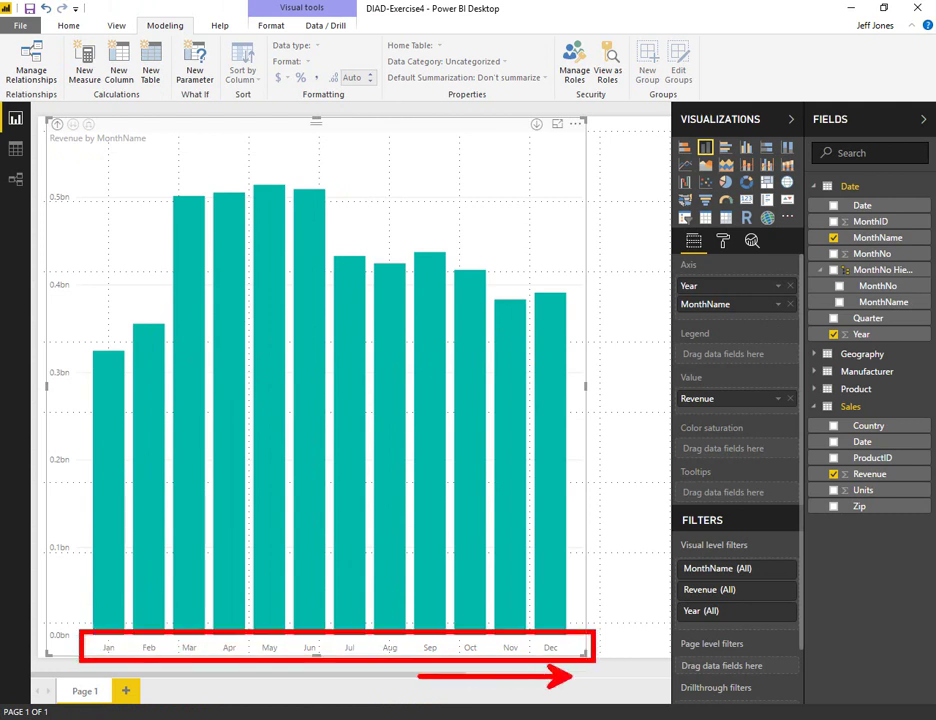
{"action": "key", "text": "Escape"}
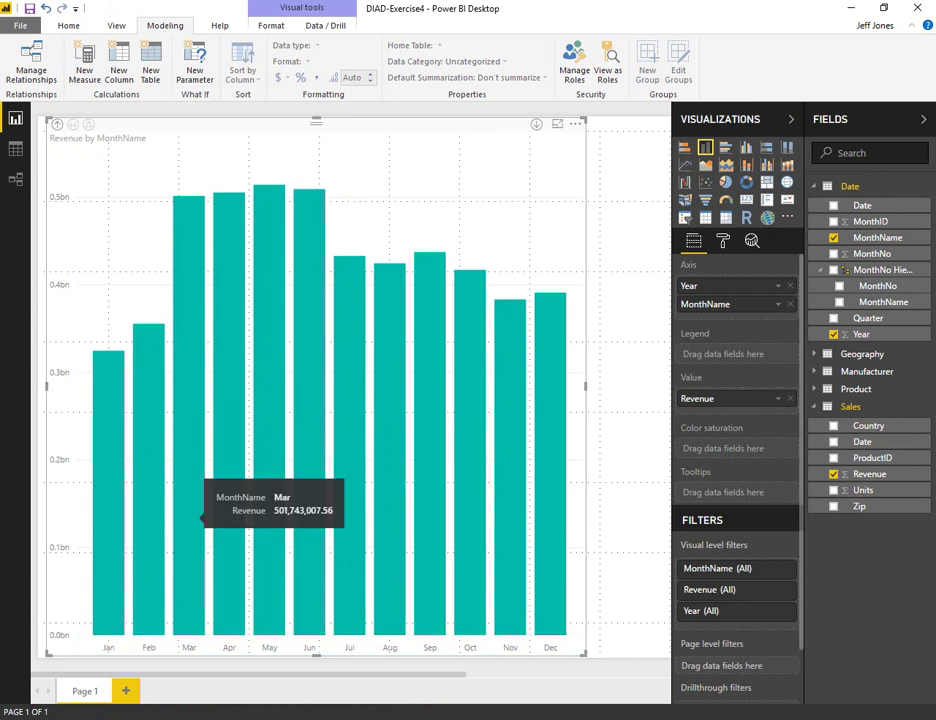
{"action": "left_click", "coordinate": [57, 124]}
{"action": "key", "text": "alt+Tab"}
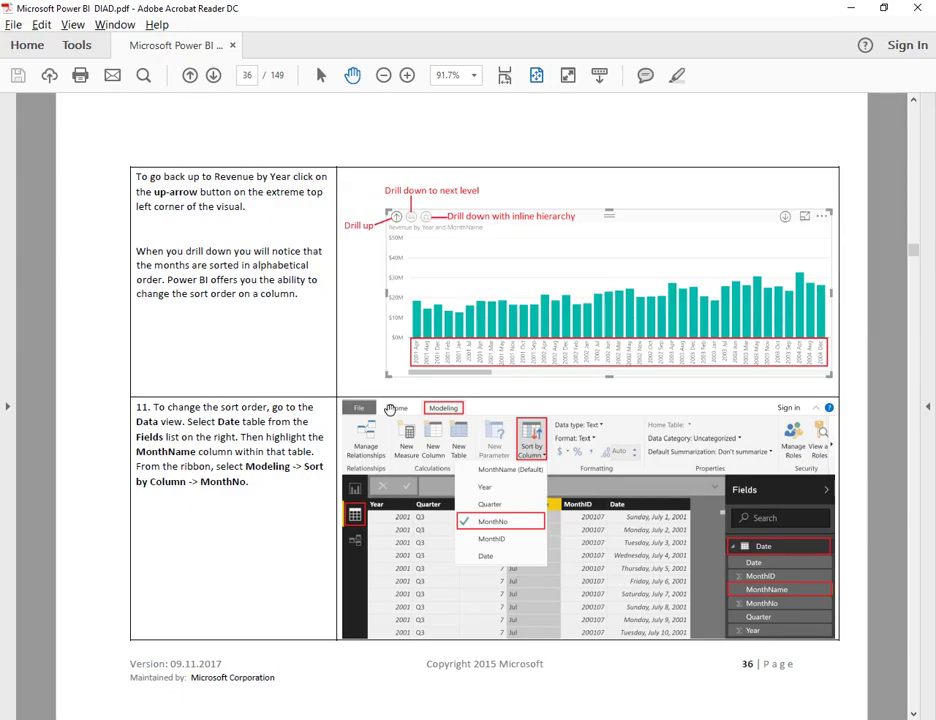
{"action": "left_click", "coordinate": [910, 700]}
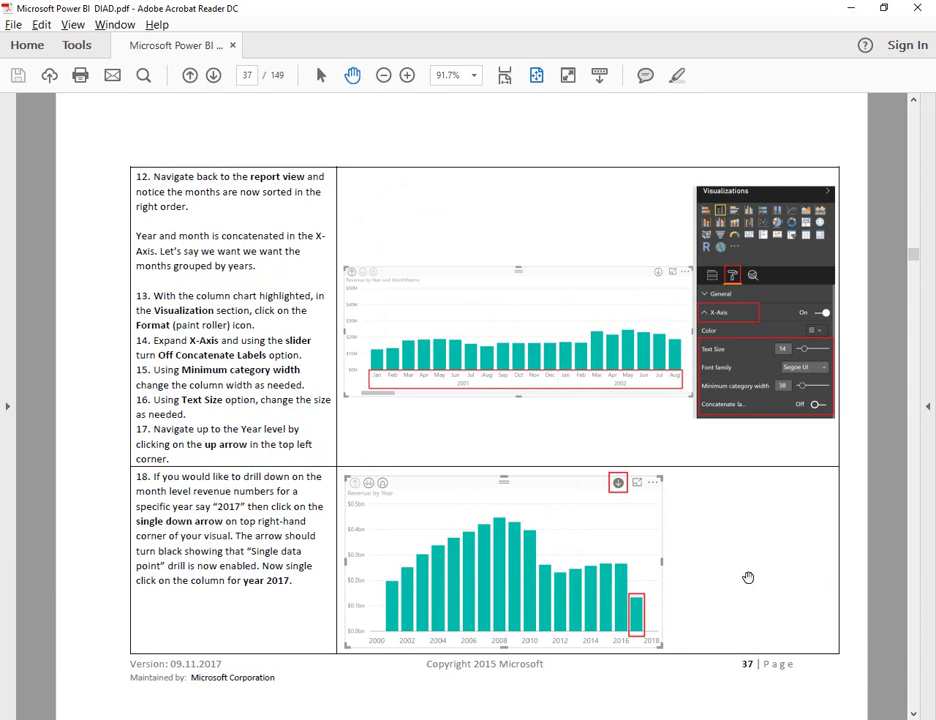
Raise the chart's X-axis label text size from 11 to 14 in the Format pane.
{"action": "key", "text": "alt+Tab"}
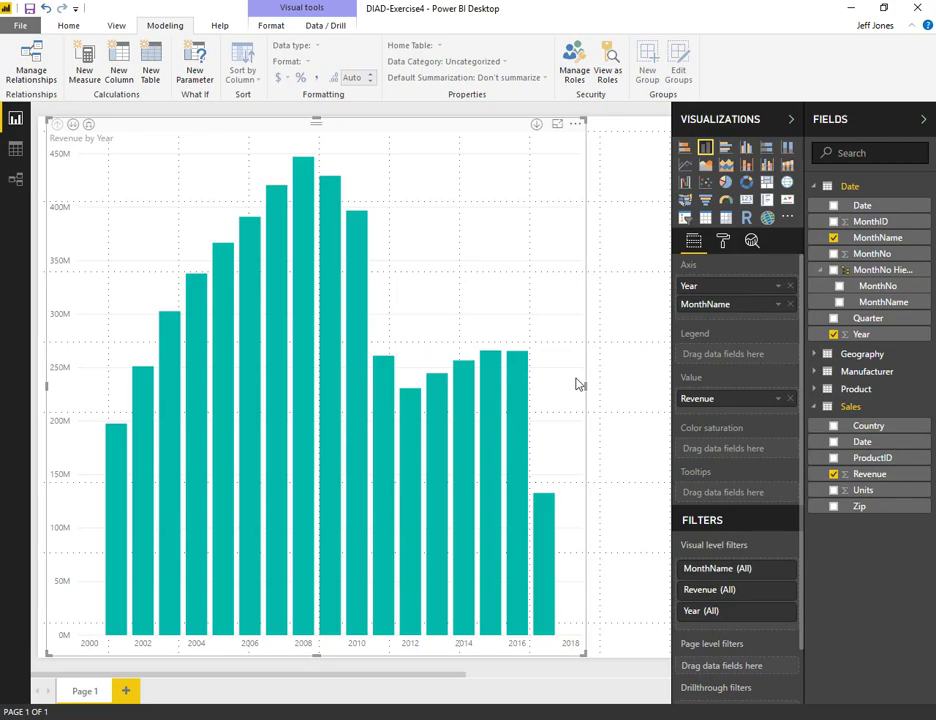
{"action": "left_click", "coordinate": [722, 245]}
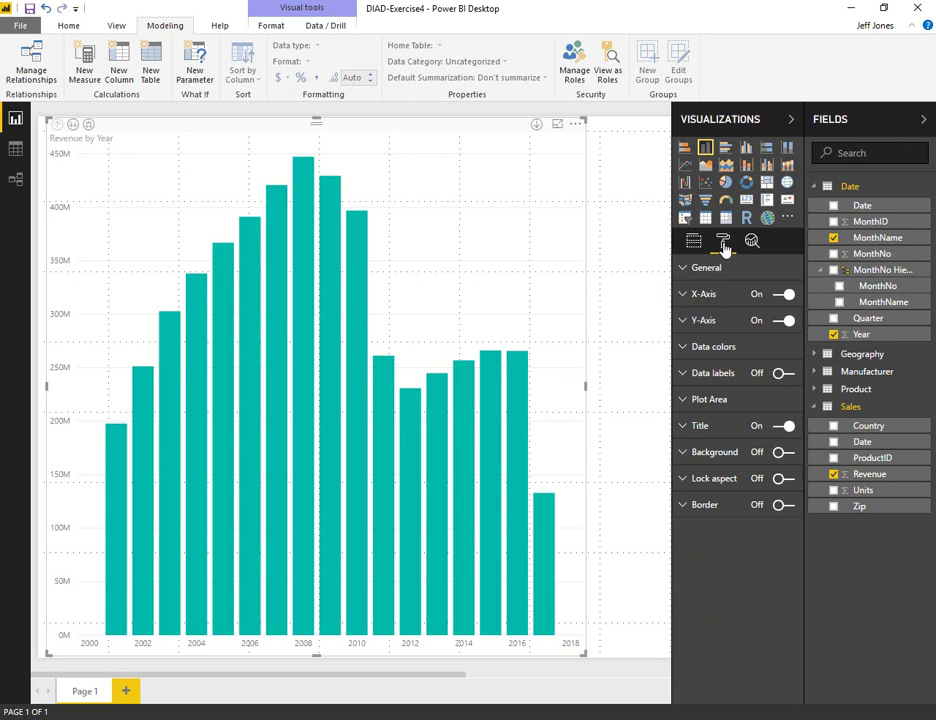
{"action": "left_click", "coordinate": [681, 296]}
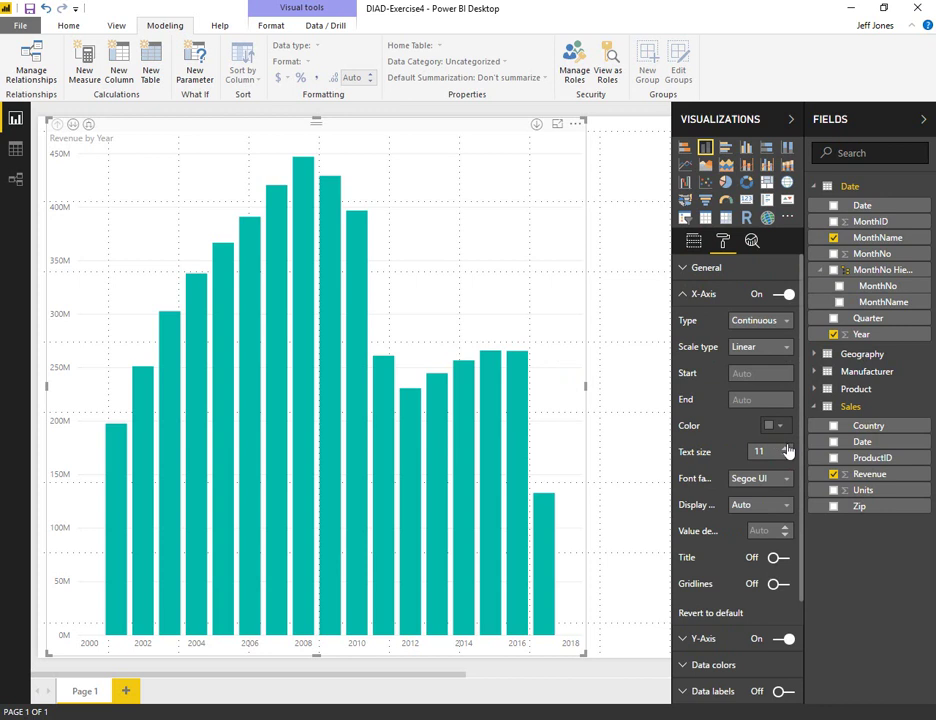
{"action": "left_click", "coordinate": [786, 448]}
{"action": "left_click", "coordinate": [786, 448]}
{"action": "left_click", "coordinate": [786, 448]}
Review step 18 on page 37 of the lab guide, then return to Power BI.
{"action": "key", "text": "alt+Tab"}
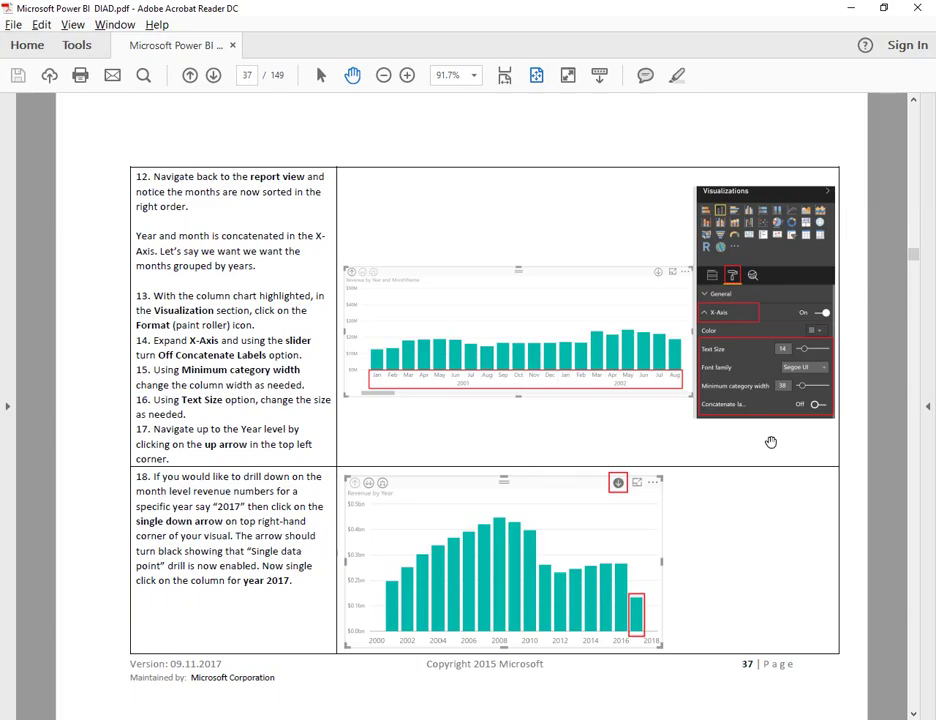
{"action": "left_click_drag", "start_coordinate": [405, 382], "coordinate": [452, 425]}
{"action": "left_click_drag", "start_coordinate": [630, 383], "coordinate": [656, 405]}
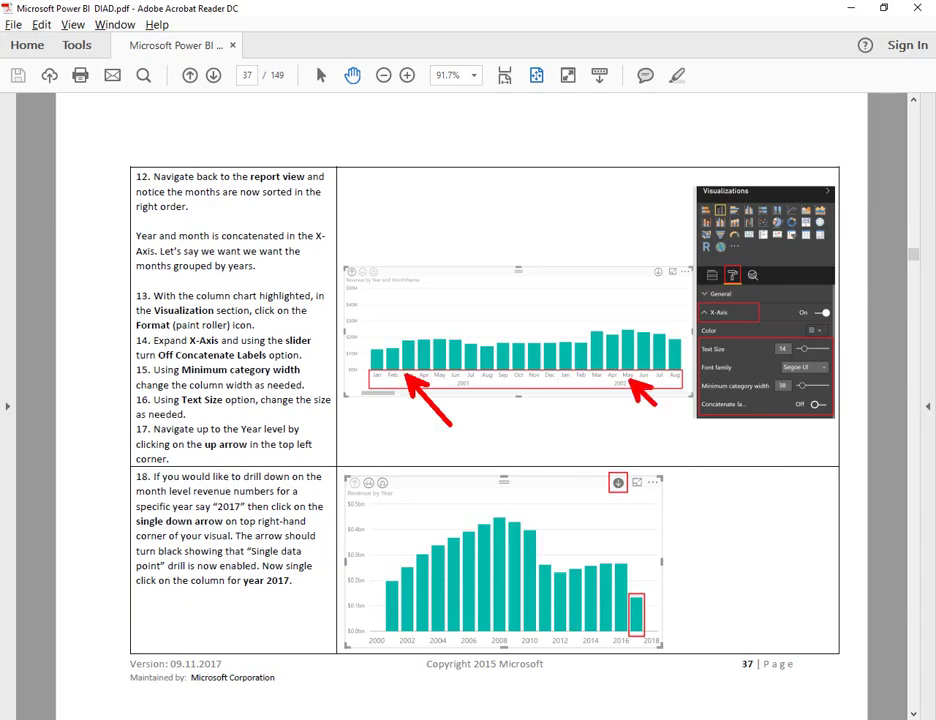
{"action": "left_click_drag", "start_coordinate": [773, 409], "coordinate": [830, 324]}
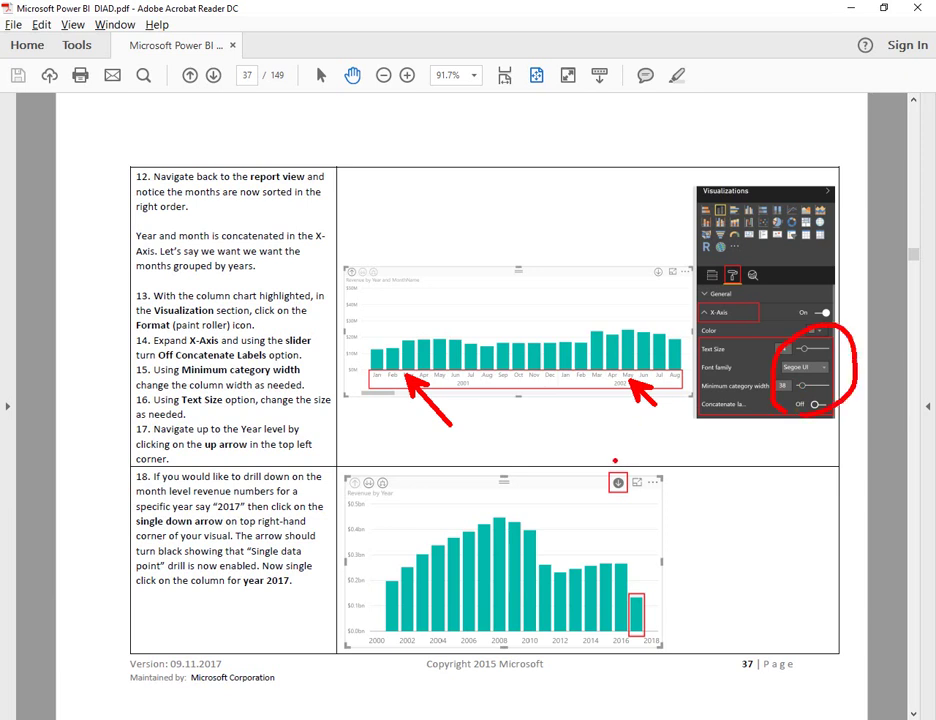
{"action": "key", "text": "Escape"}
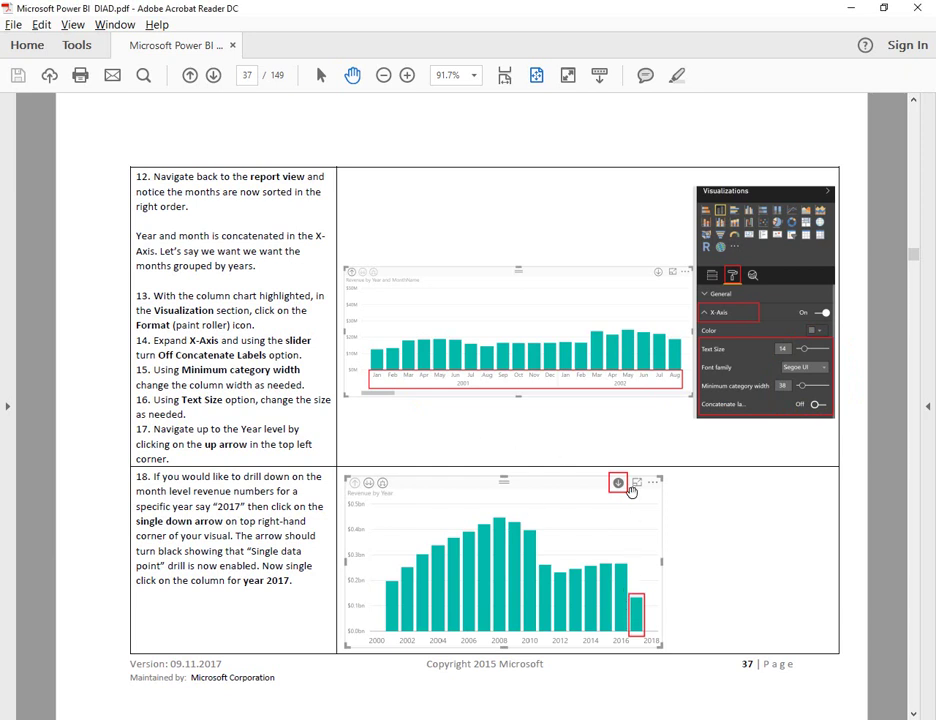
{"action": "left_click_drag", "start_coordinate": [645, 470], "coordinate": [600, 462]}
{"action": "key", "text": "Escape"}
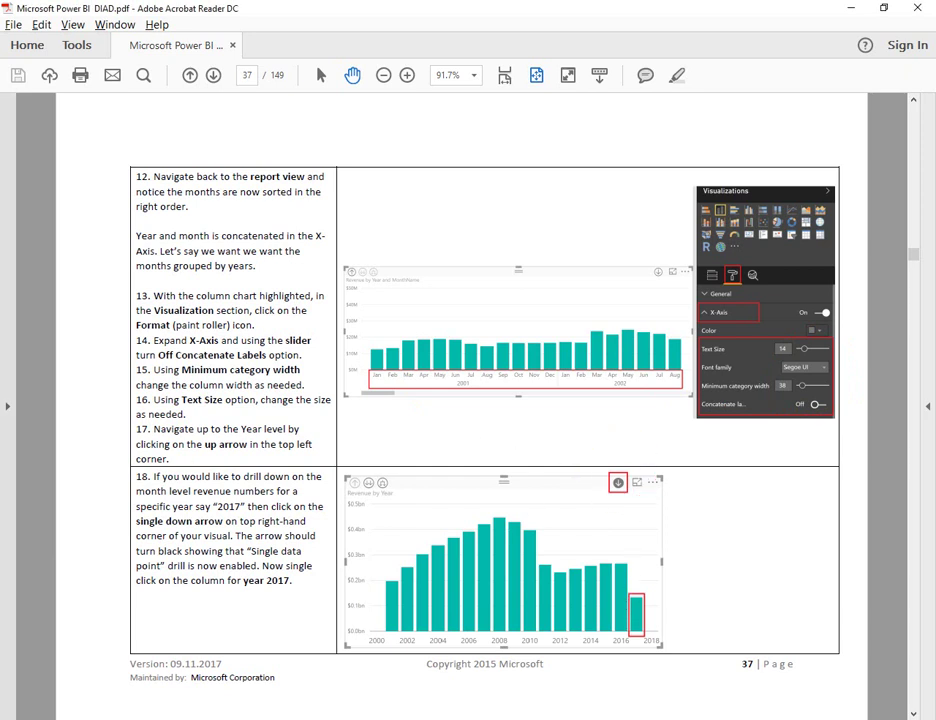
{"action": "key", "text": "alt+Tab"}
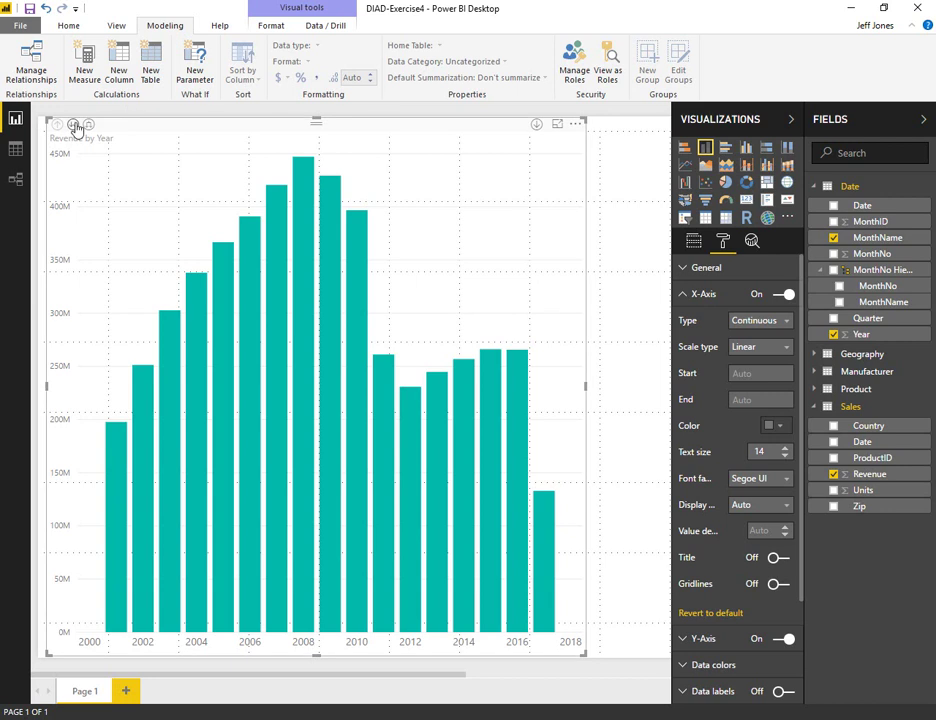
Turn on single-point drill mode and drill into the 2017 column's monthly revenue, Jan–Jun.
{"action": "left_click", "coordinate": [541, 530]}
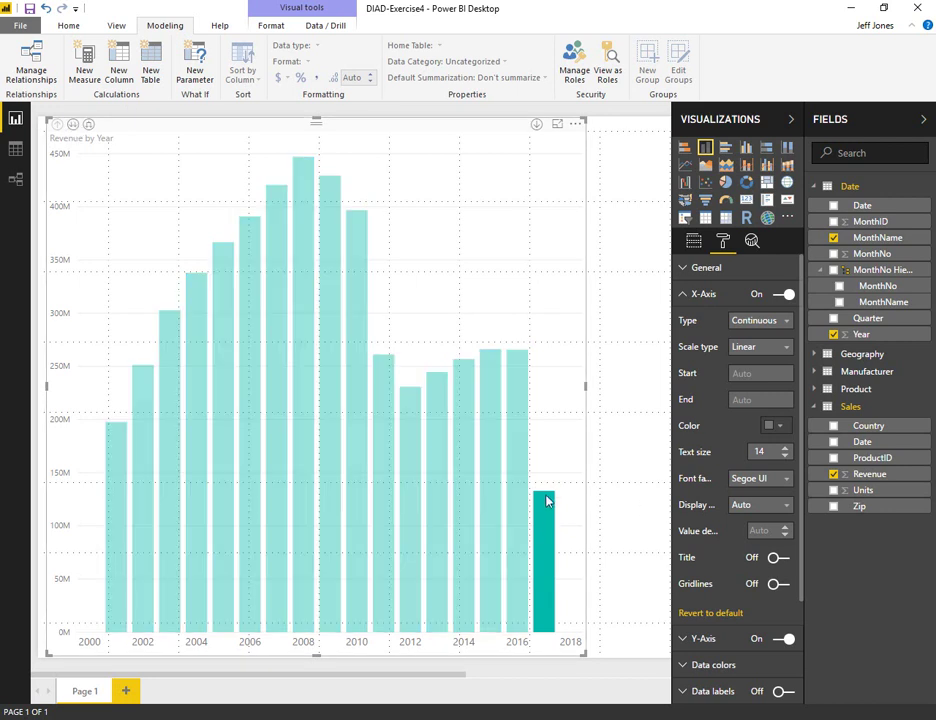
{"action": "left_click", "coordinate": [537, 124]}
{"action": "key", "text": "alt+Tab"}
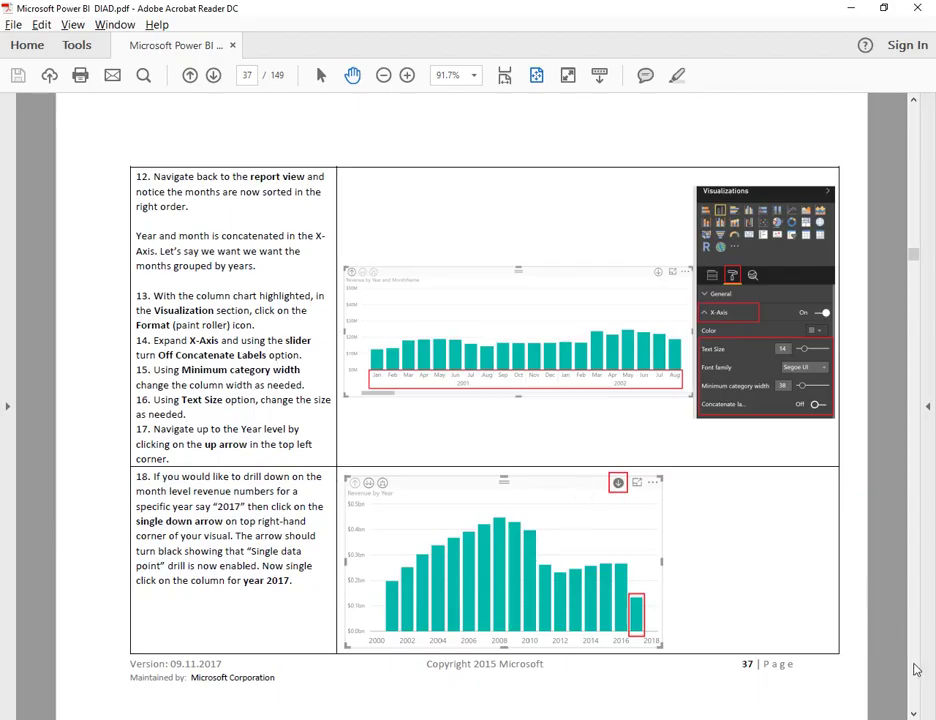
{"action": "left_click", "coordinate": [912, 668]}
{"action": "key", "text": "alt+Tab"}
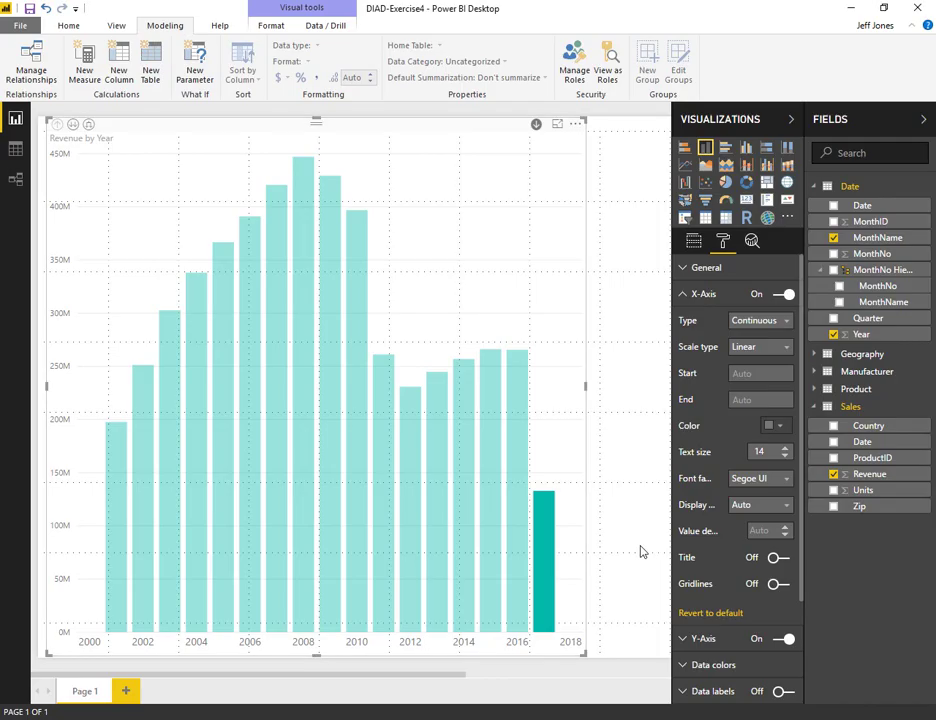
{"action": "left_click", "coordinate": [545, 549]}
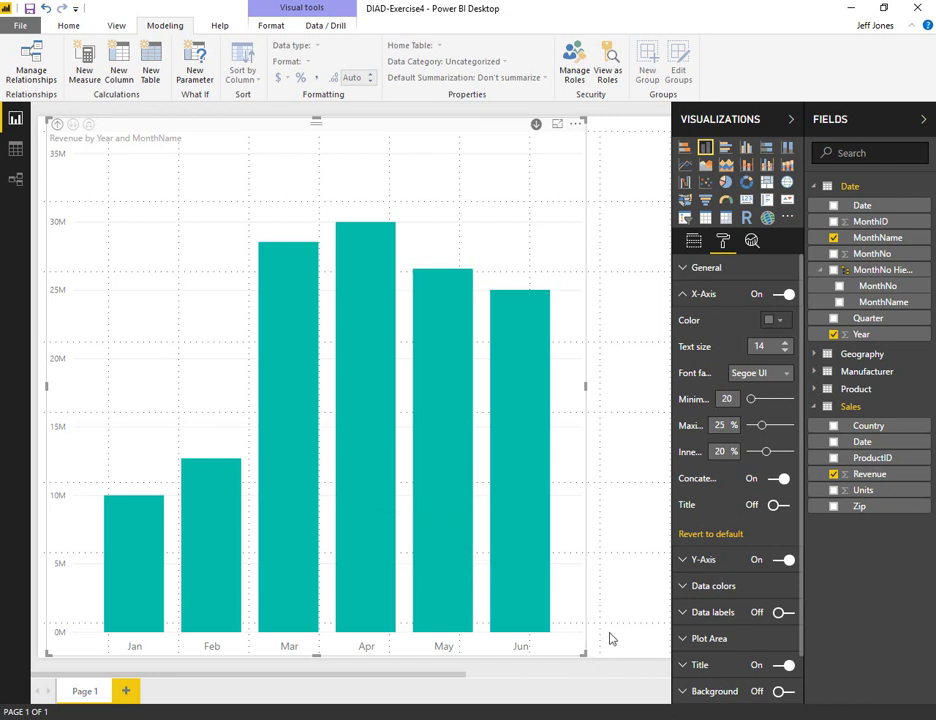
{"action": "key", "text": "alt+Tab"}
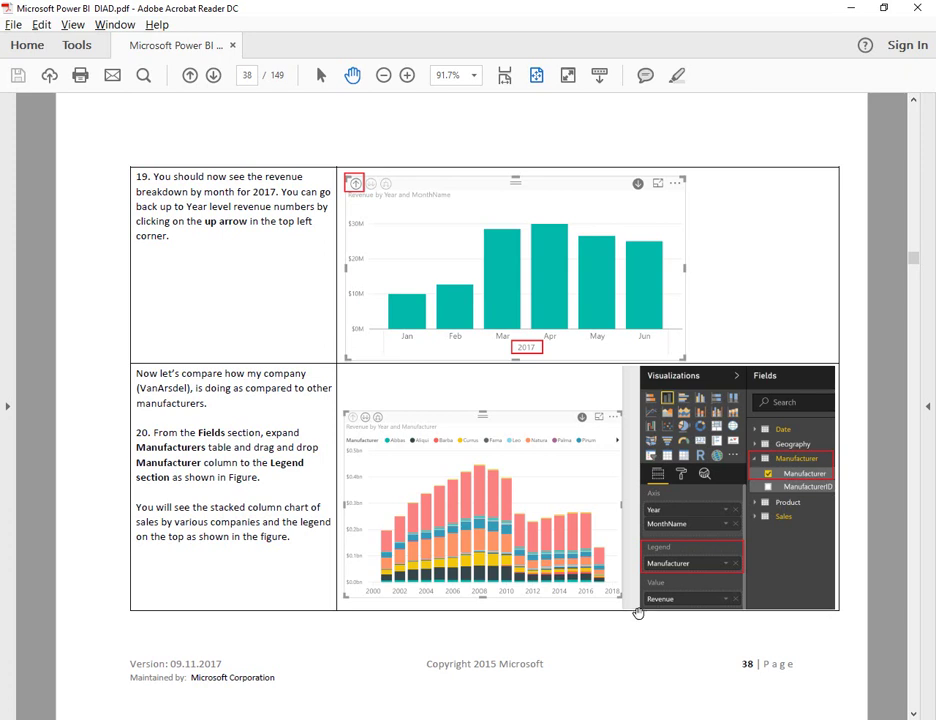
Drill the chart back up to years and add Manufacturer as the legend.
{"action": "key", "text": "alt+Tab"}
{"action": "mouse_move", "coordinate": [104, 433]}
{"action": "left_mouse_down"}
{"action": "mouse_move", "coordinate": [171, 355]}
{"action": "mouse_move", "coordinate": [481, 324]}
{"action": "left_mouse_up"}
{"action": "key", "text": "Escape"}
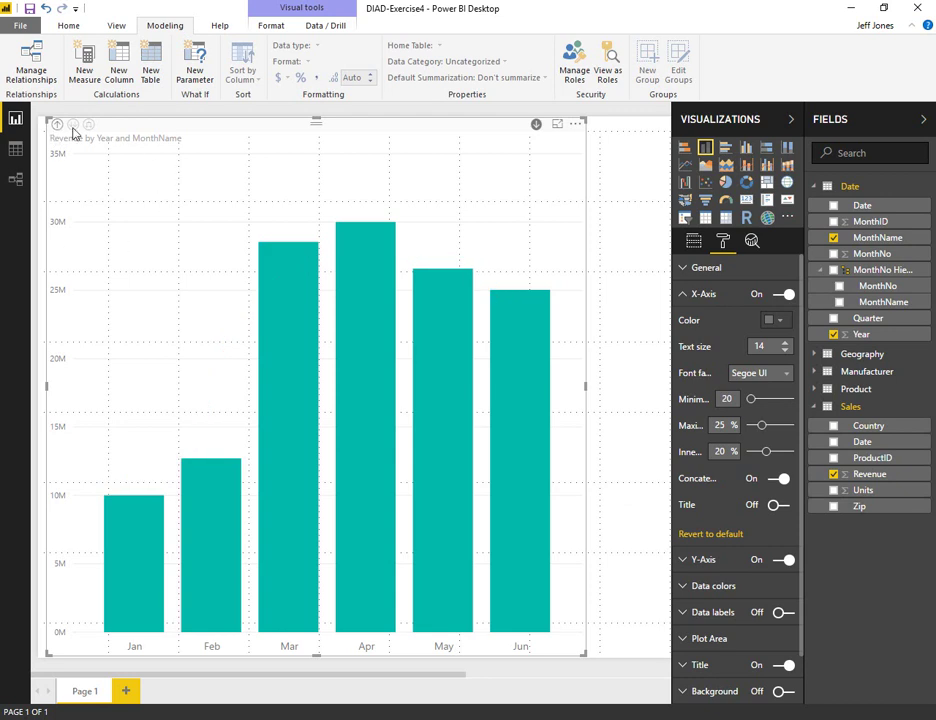
{"action": "left_click", "coordinate": [705, 268]}
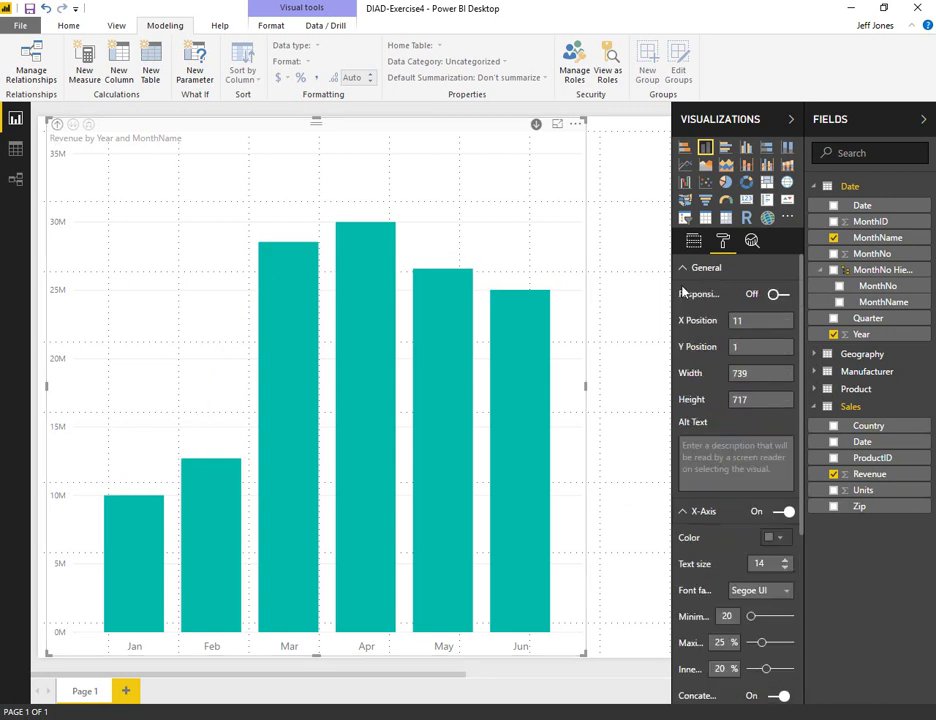
{"action": "left_click", "coordinate": [702, 266]}
{"action": "left_click", "coordinate": [694, 242]}
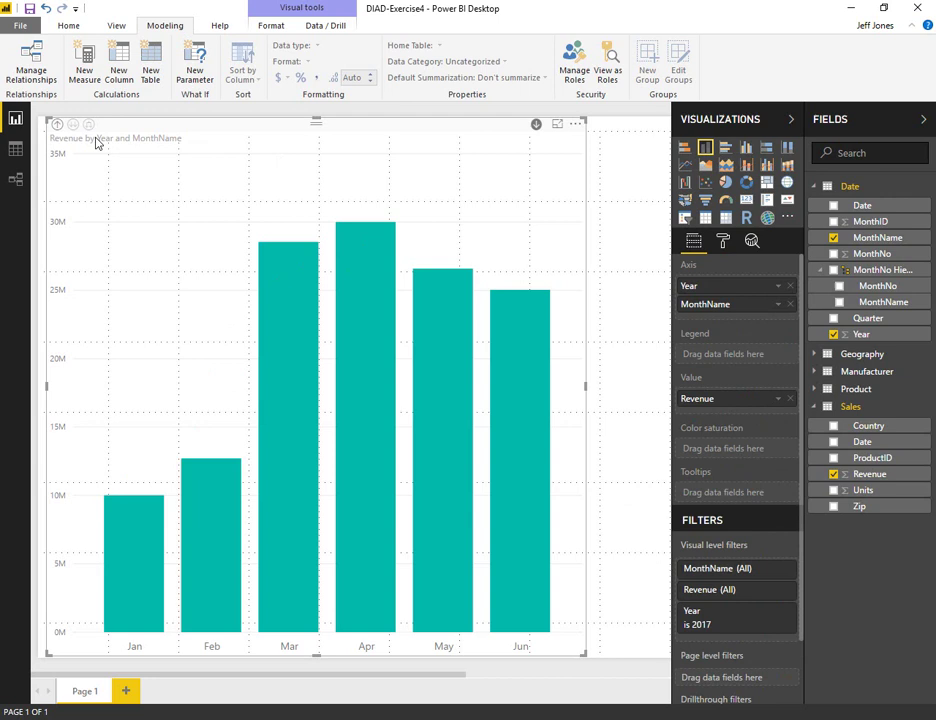
{"action": "left_click", "coordinate": [57, 124]}
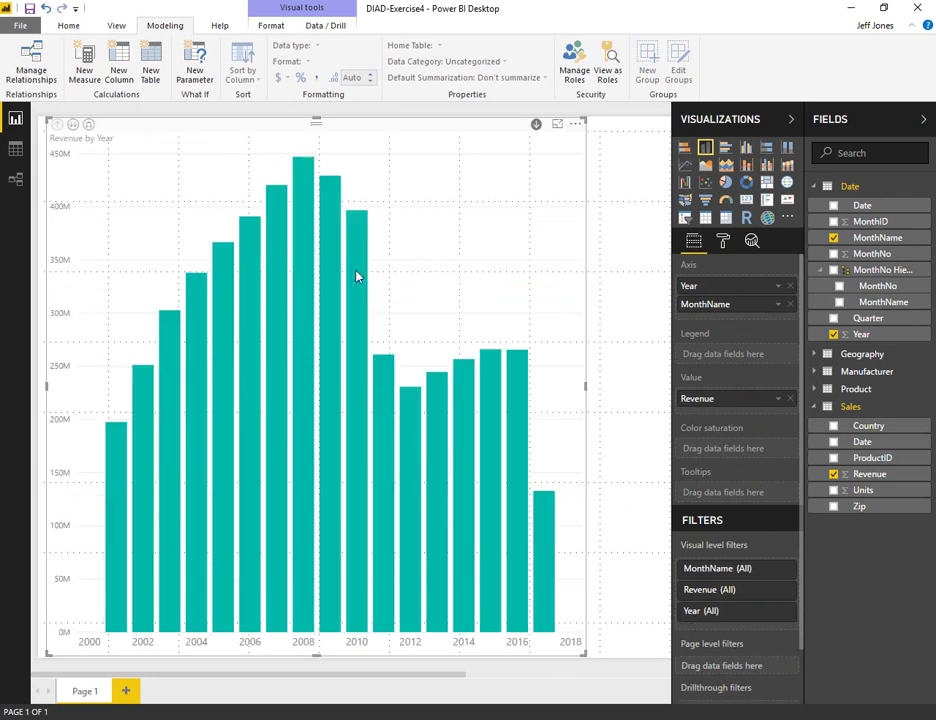
{"action": "left_click", "coordinate": [814, 371]}
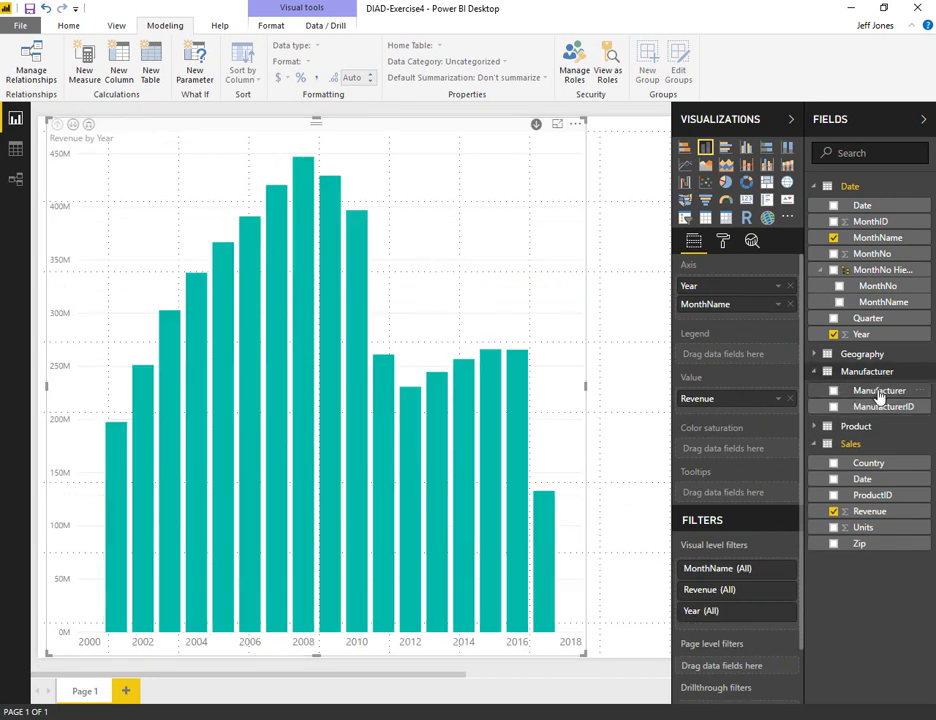
{"action": "left_click_drag", "start_coordinate": [877, 394], "coordinate": [753, 355]}
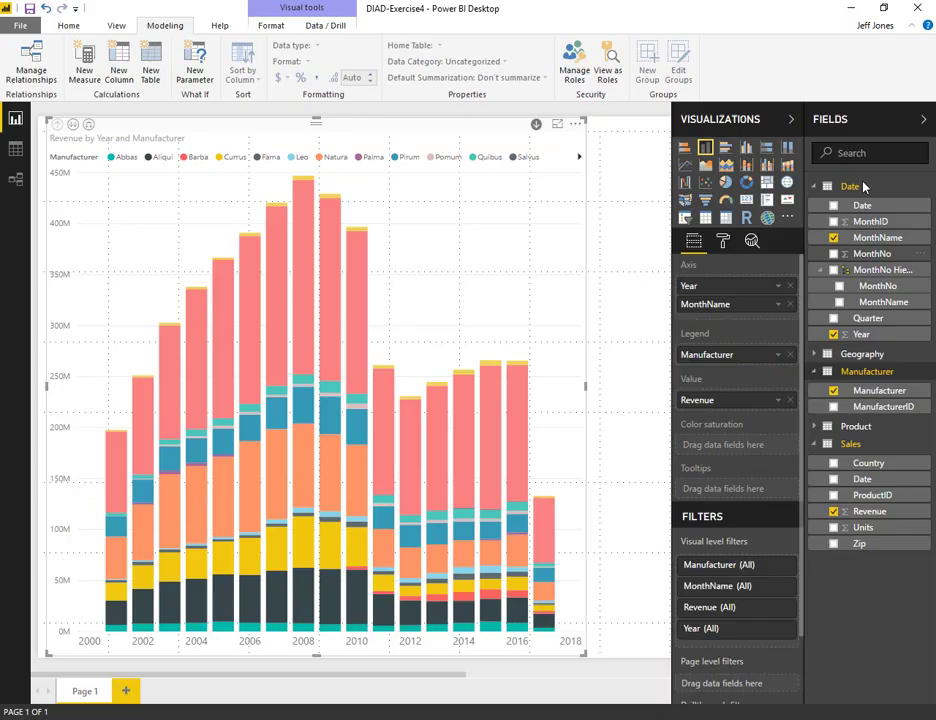
Start a new group on the chart's Manufacturer legend field.
{"action": "key", "text": "alt+Tab"}
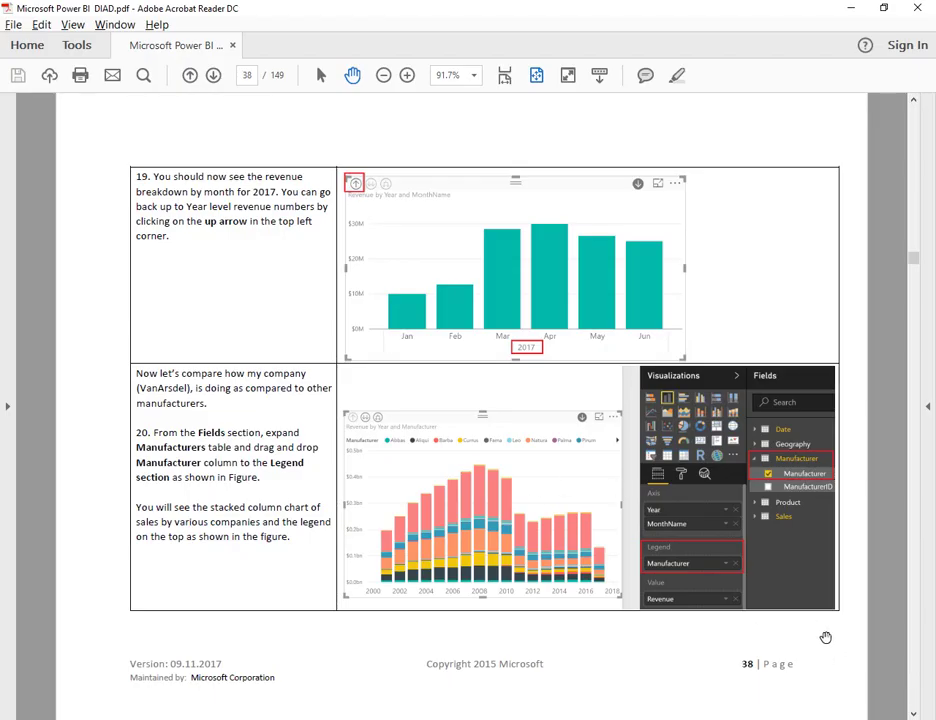
{"action": "scroll", "coordinate": [722, 498], "scroll_direction": "down", "scroll_amount": 2}
{"action": "key", "text": "alt+Tab"}
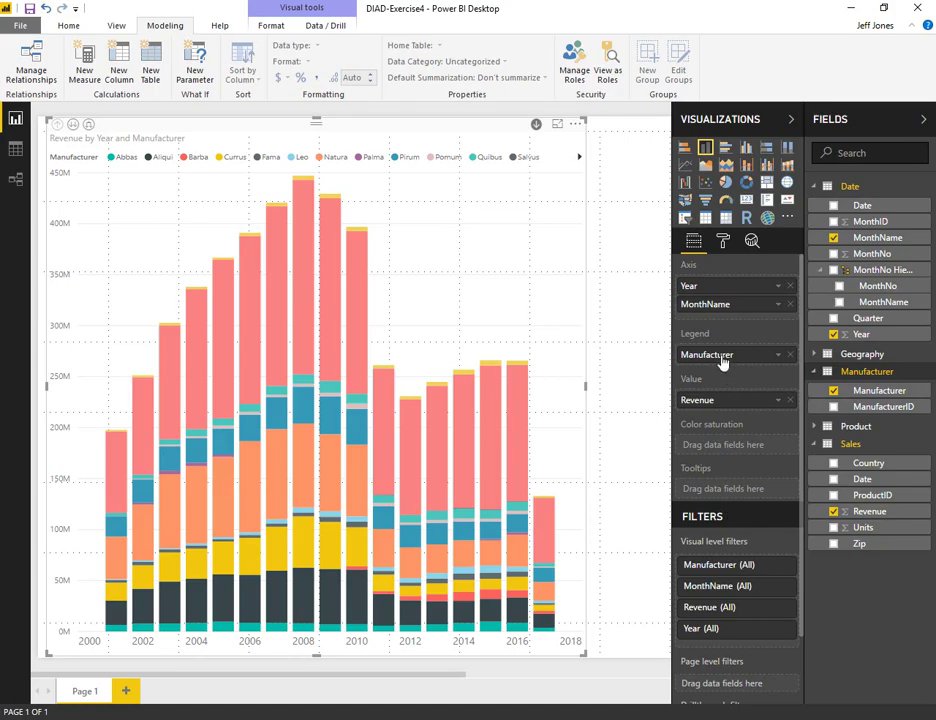
{"action": "right_click", "coordinate": [723, 362]}
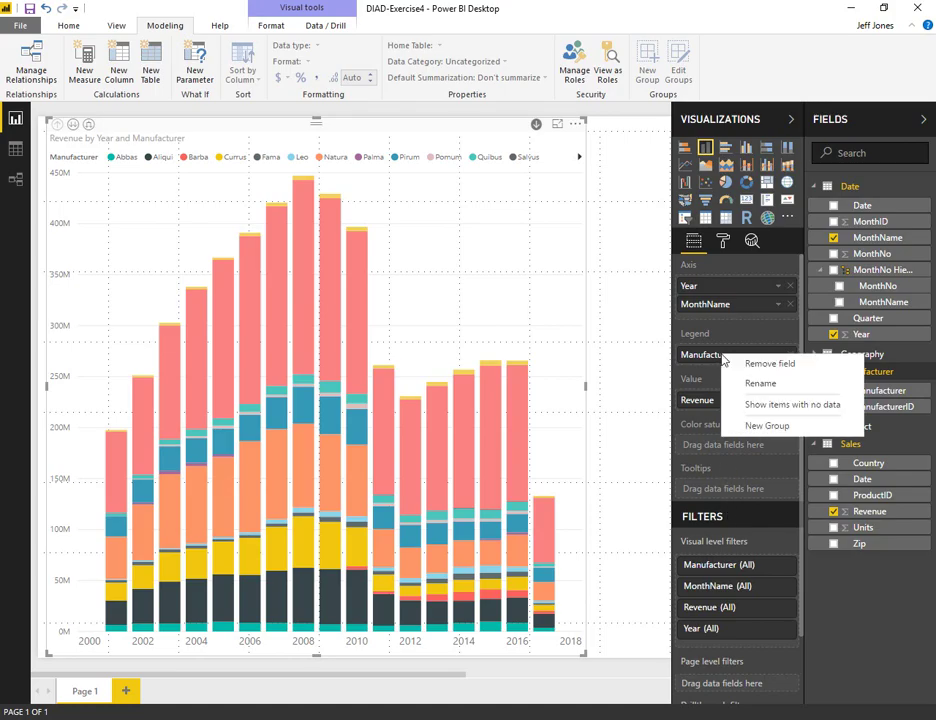
{"action": "left_click", "coordinate": [790, 426]}
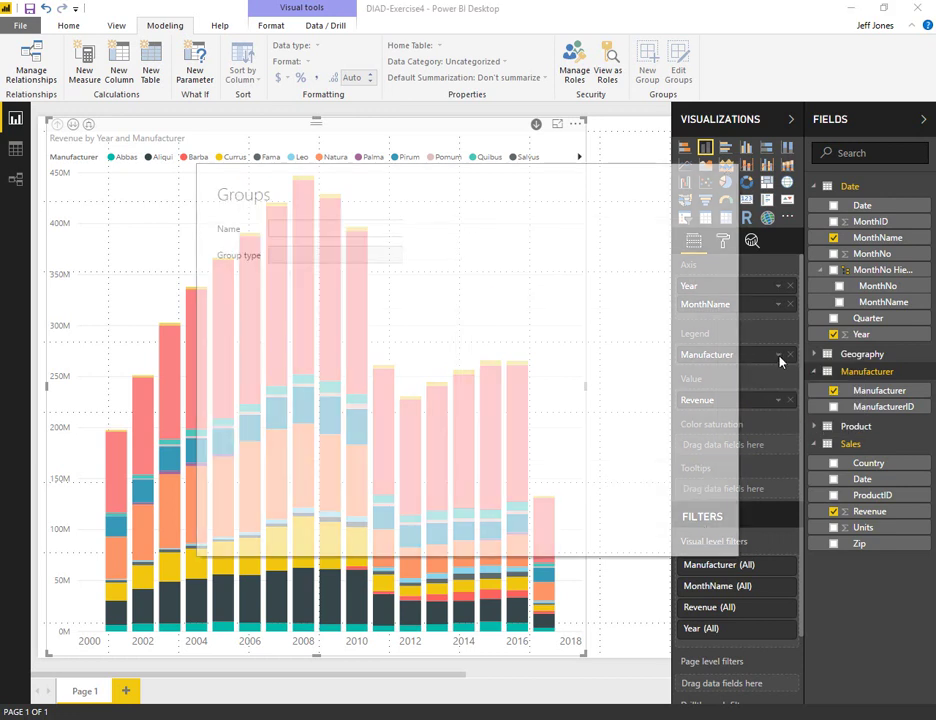
{"action": "key", "text": "alt+Tab"}
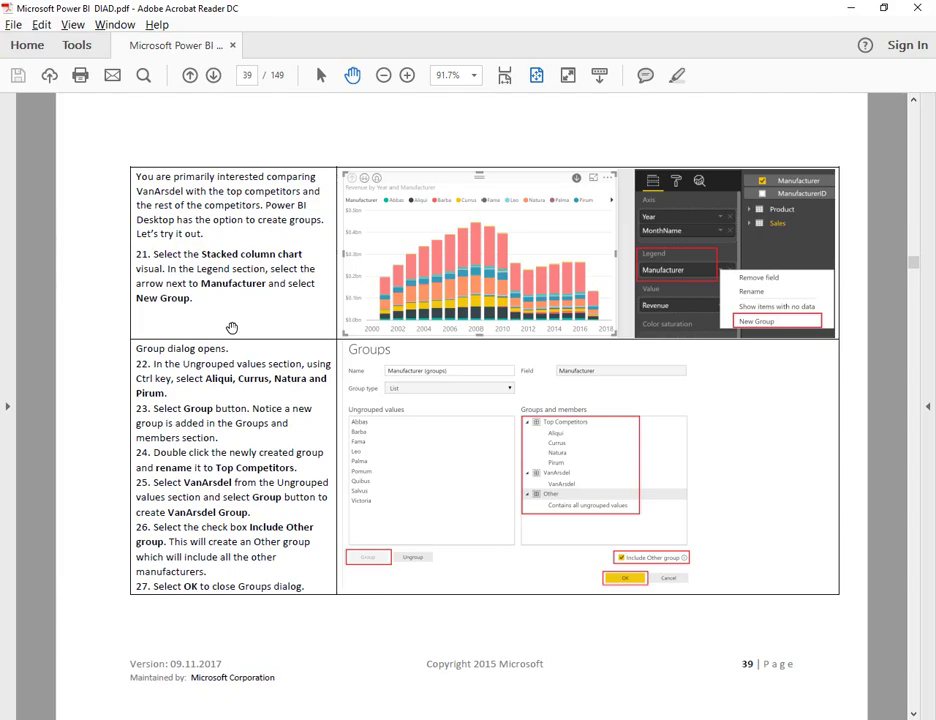
{"action": "key", "text": "alt+Tab"}
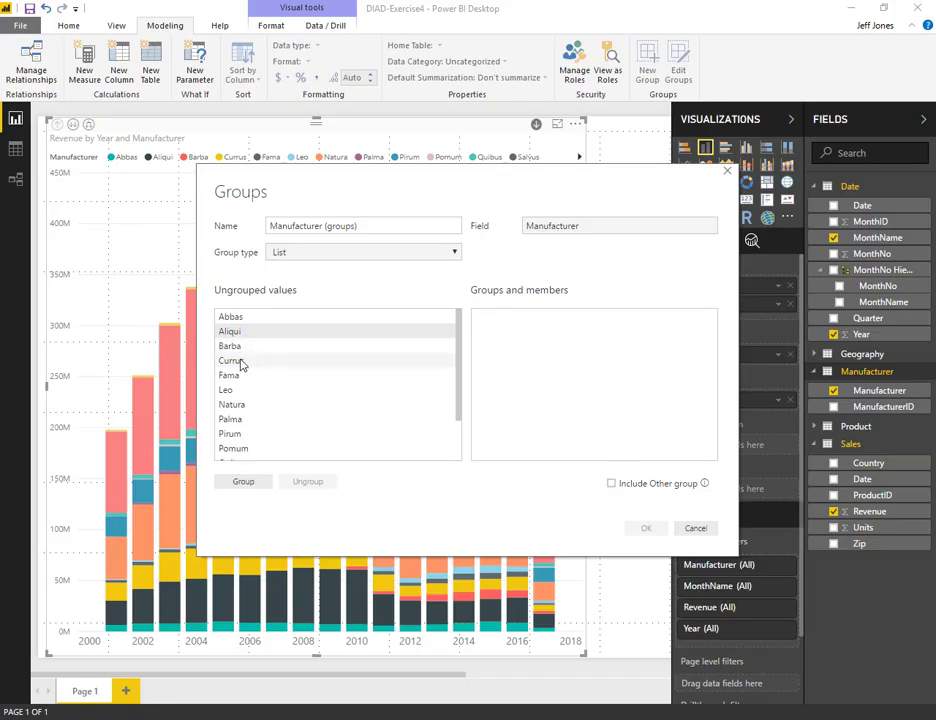
Group Aliqui, Currus, Natura and Pirum together as 'Top Competitors'.
{"action": "left_click", "coordinate": [236, 361], "text": "ctrl"}
{"action": "left_click", "coordinate": [236, 404], "text": "ctrl"}
{"action": "left_click", "coordinate": [236, 434], "text": "ctrl"}
{"action": "key", "text": "alt+Tab"}
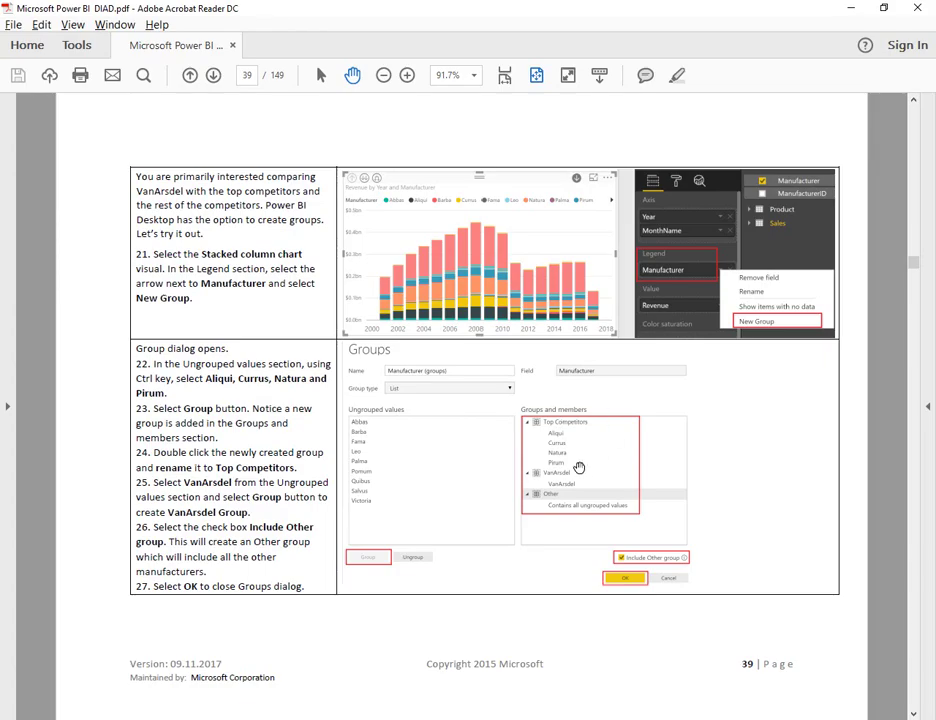
{"action": "key", "text": "alt+Tab"}
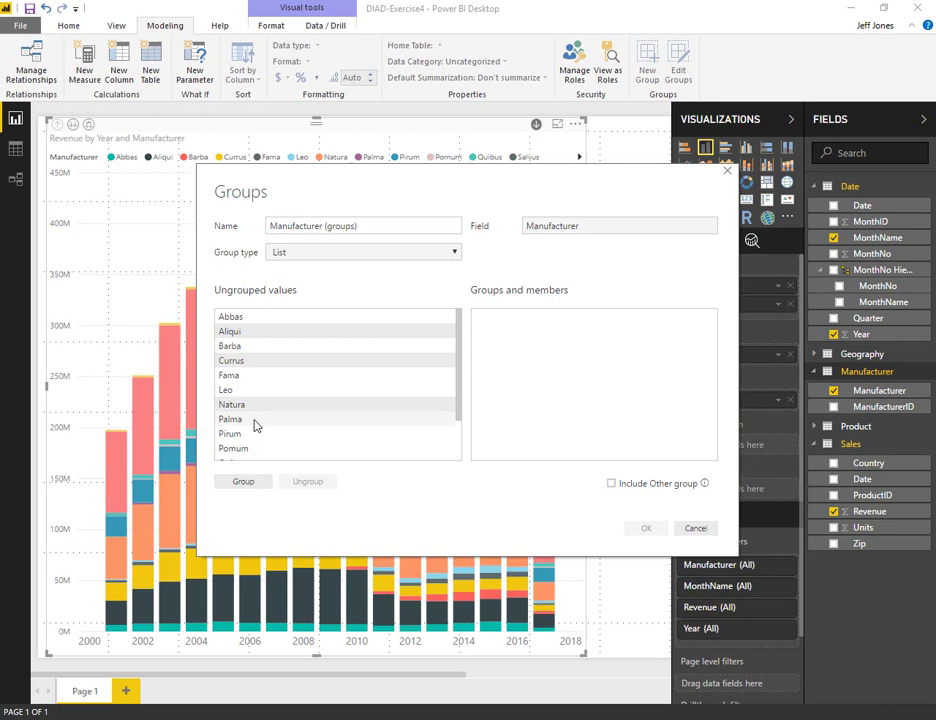
{"action": "left_click", "coordinate": [258, 486]}
{"action": "type", "text": "Top Competitors"}
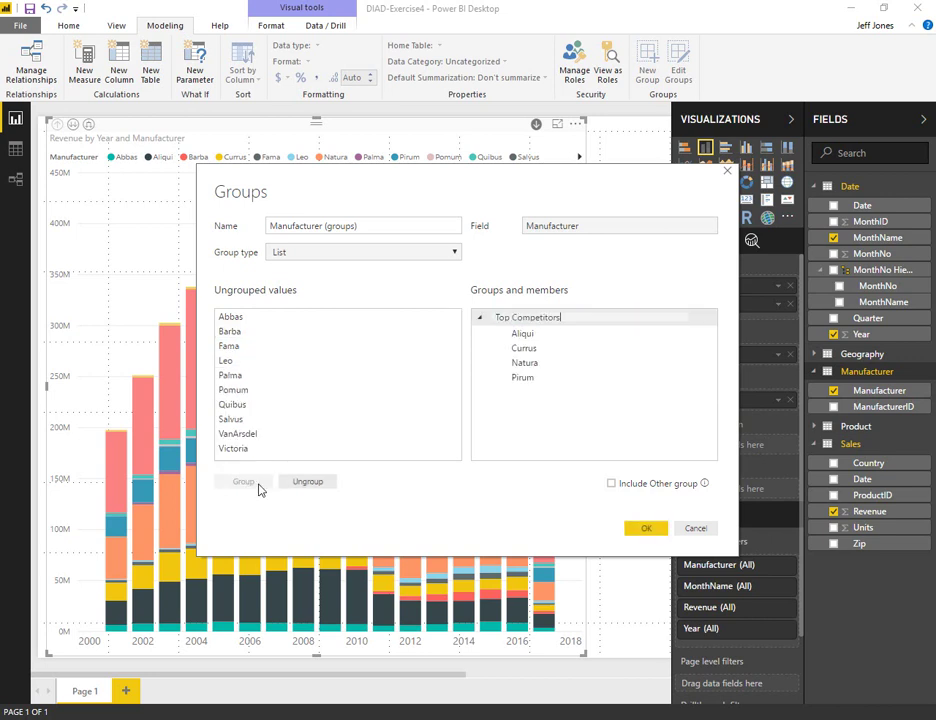
{"action": "key", "text": "alt+Tab"}
{"action": "key", "text": "alt+Tab"}
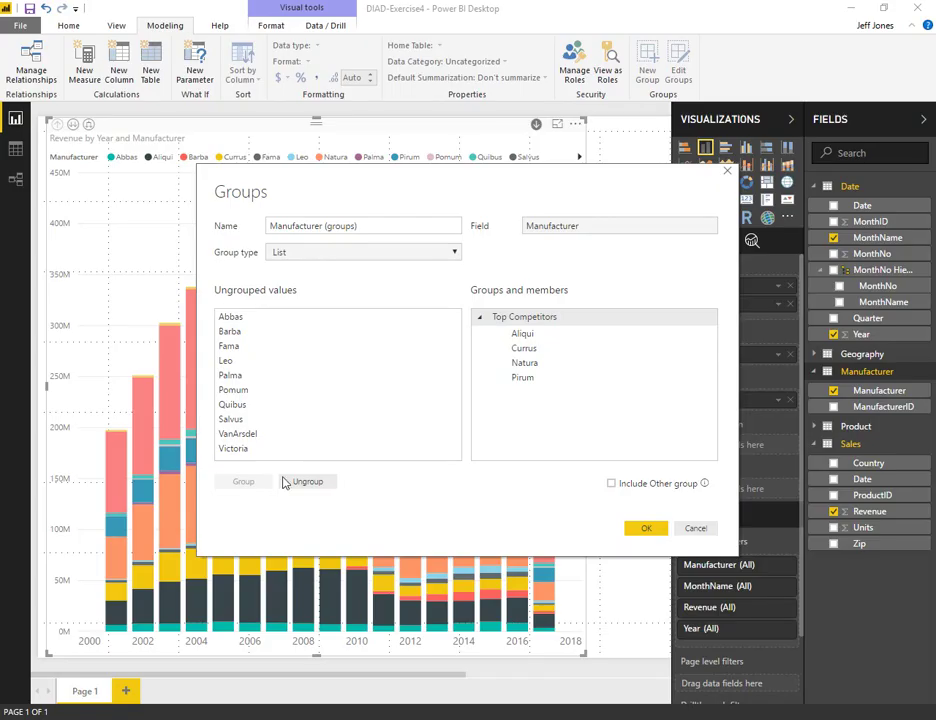
Give VanArsdel its own group, include an Other group, and apply the groups.
{"action": "left_click", "coordinate": [250, 433]}
{"action": "left_click", "coordinate": [250, 483]}
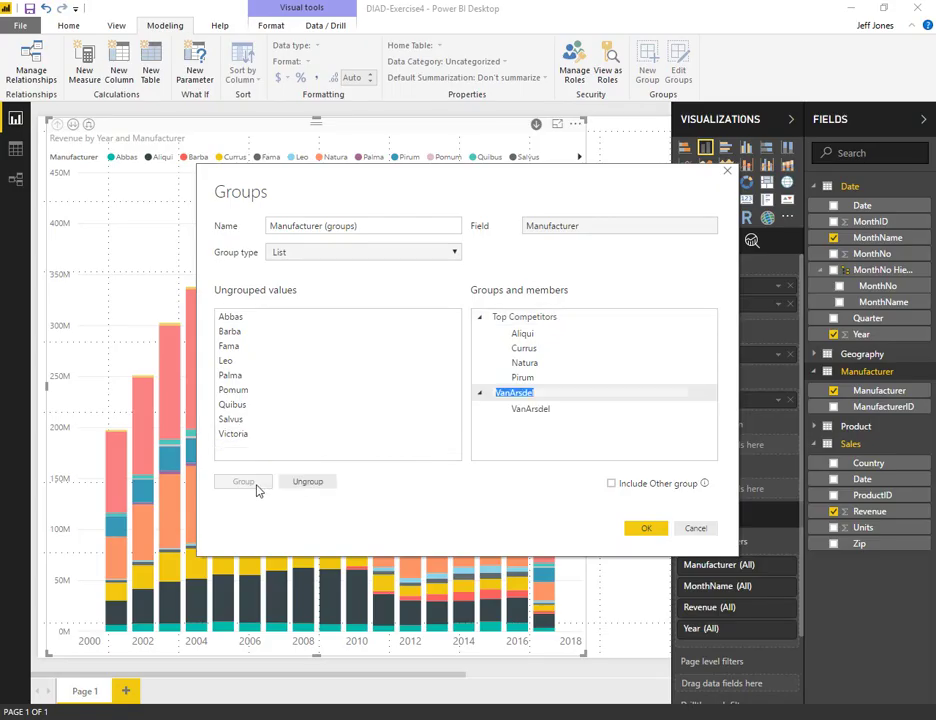
{"action": "left_click", "coordinate": [664, 485]}
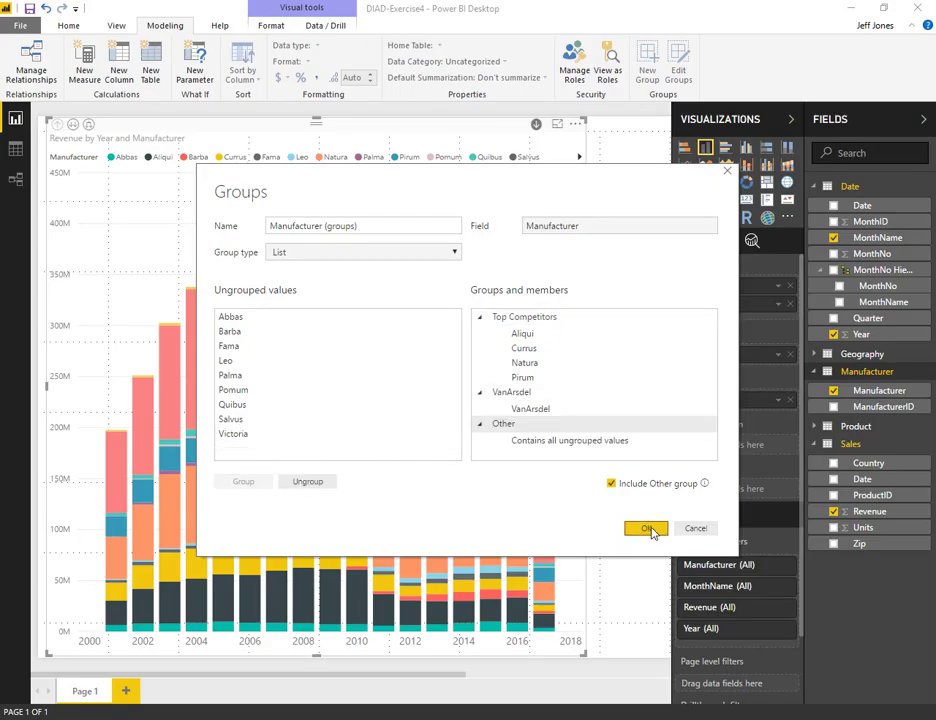
{"action": "left_click", "coordinate": [648, 529]}
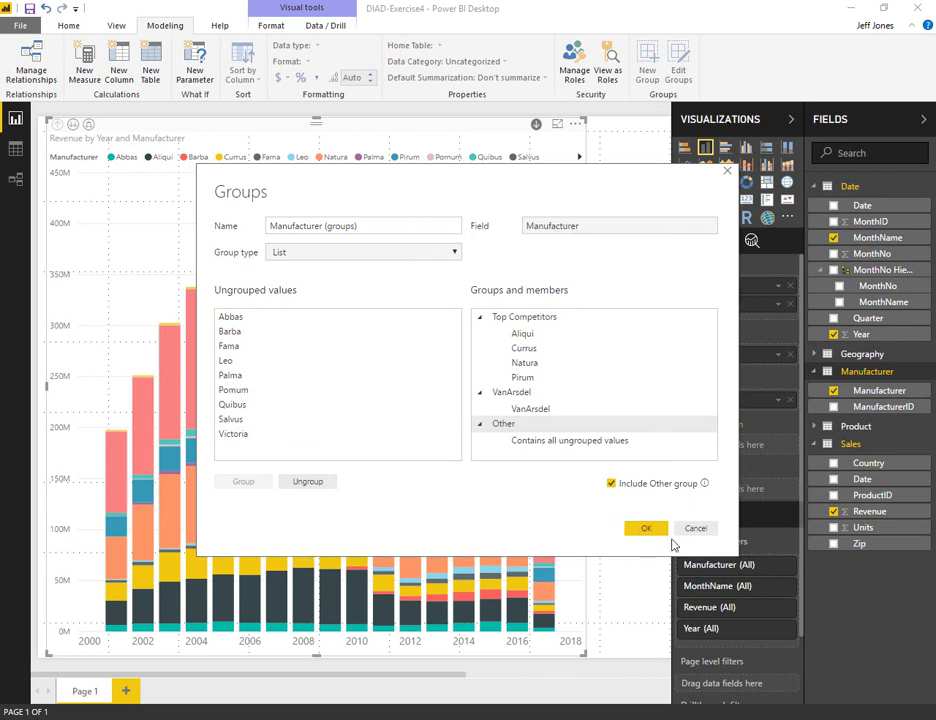
{"action": "left_click", "coordinate": [629, 527]}
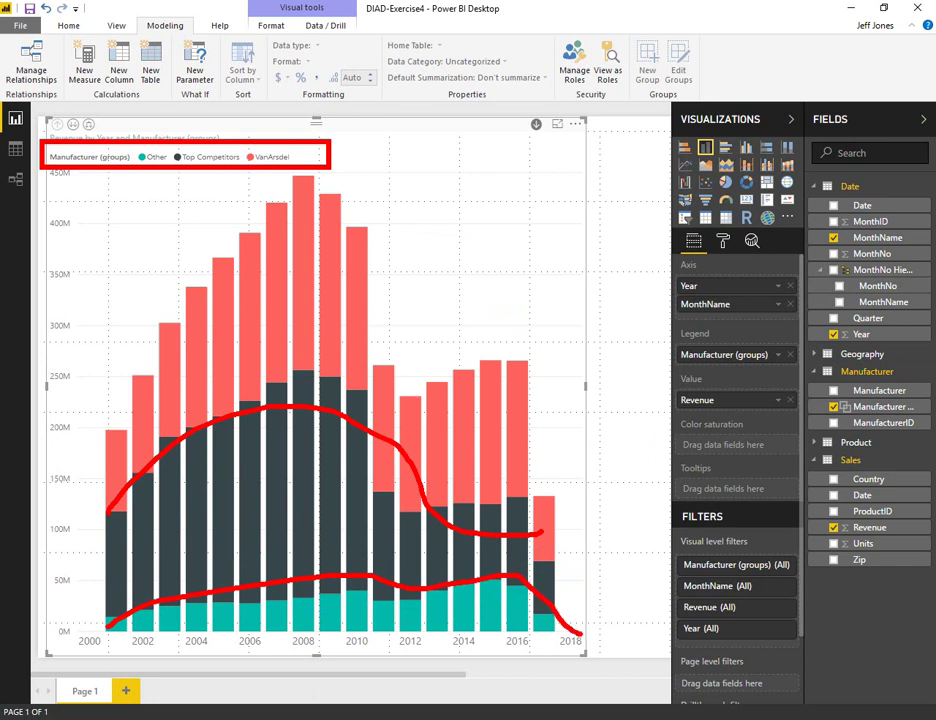
{"action": "left_click", "coordinate": [279, 268]}
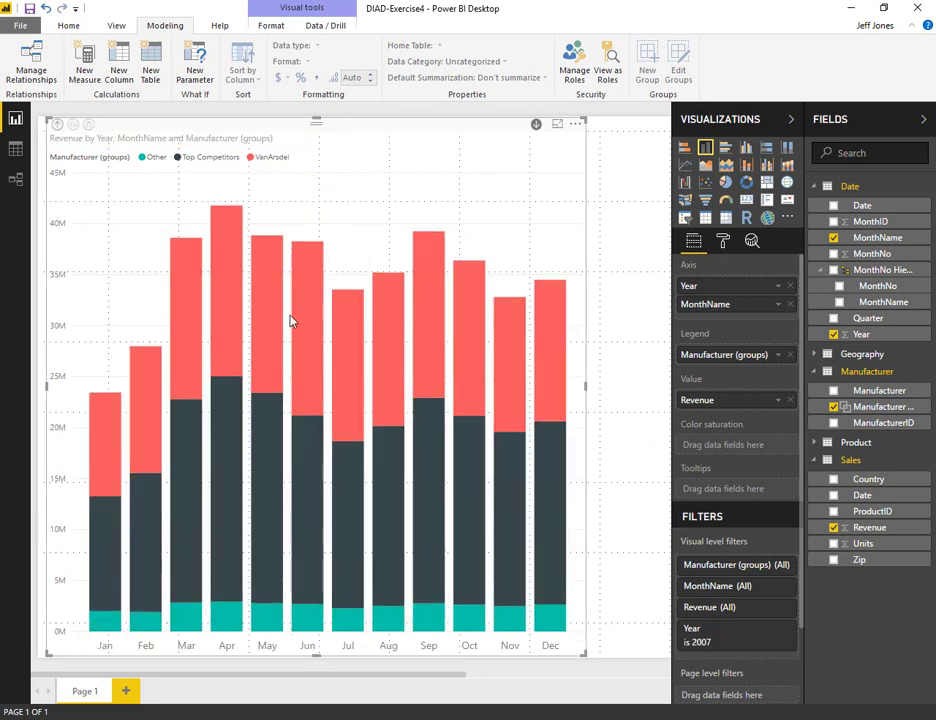
{"action": "left_click", "coordinate": [58, 124]}
{"action": "key", "text": "alt+Tab"}
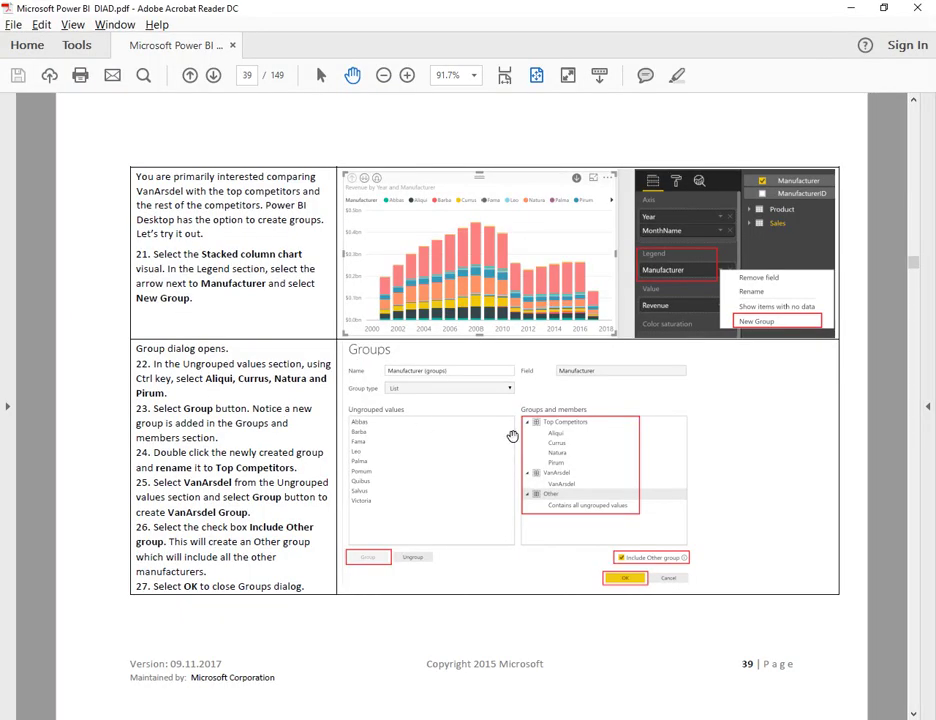
{"action": "scroll", "coordinate": [731, 434], "scroll_direction": "down", "scroll_amount": 2}
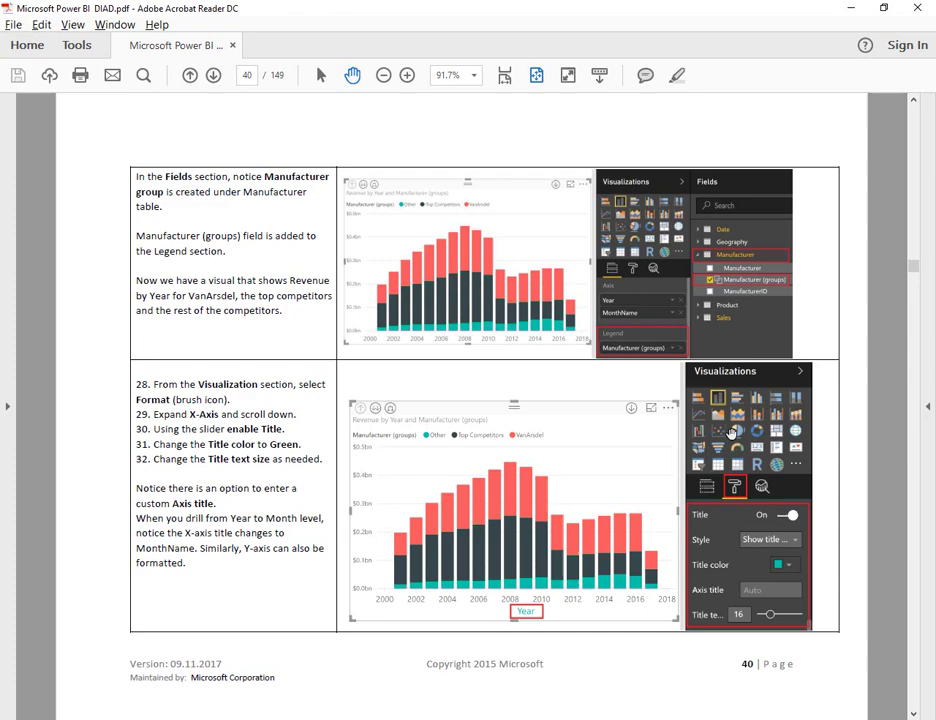
Turn on the chart's x-axis title and colour it teal.
{"action": "key", "text": "alt+Tab"}
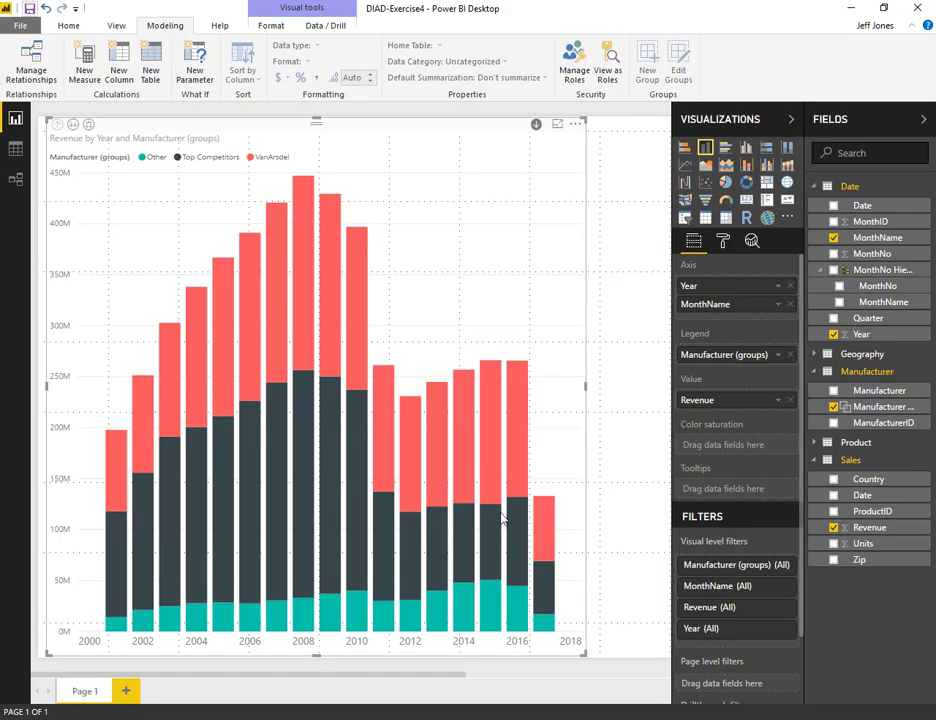
{"action": "left_click", "coordinate": [727, 244]}
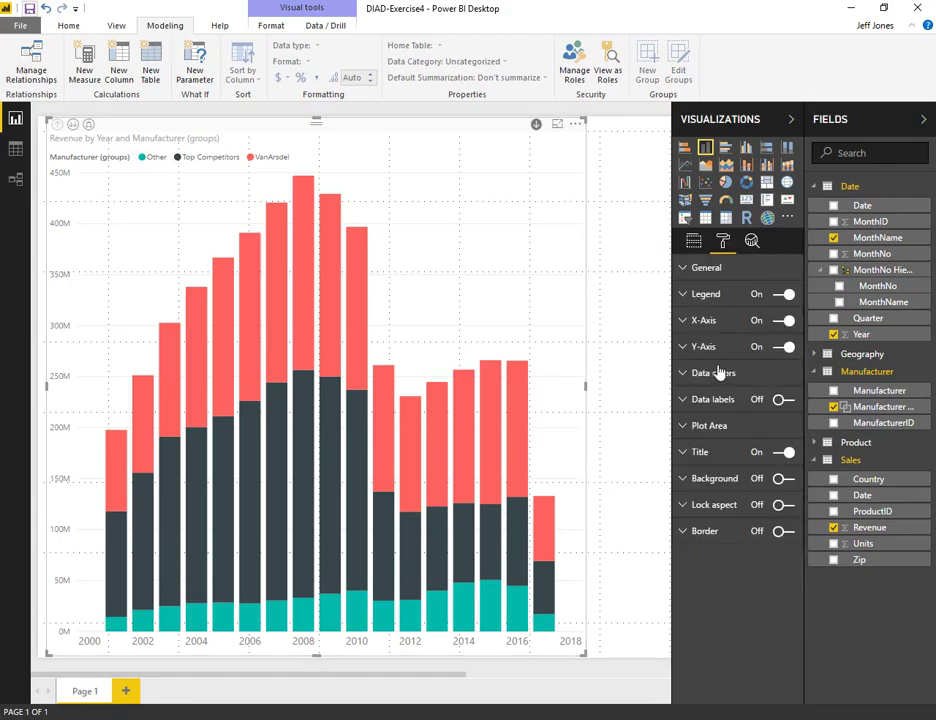
{"action": "left_click", "coordinate": [706, 322]}
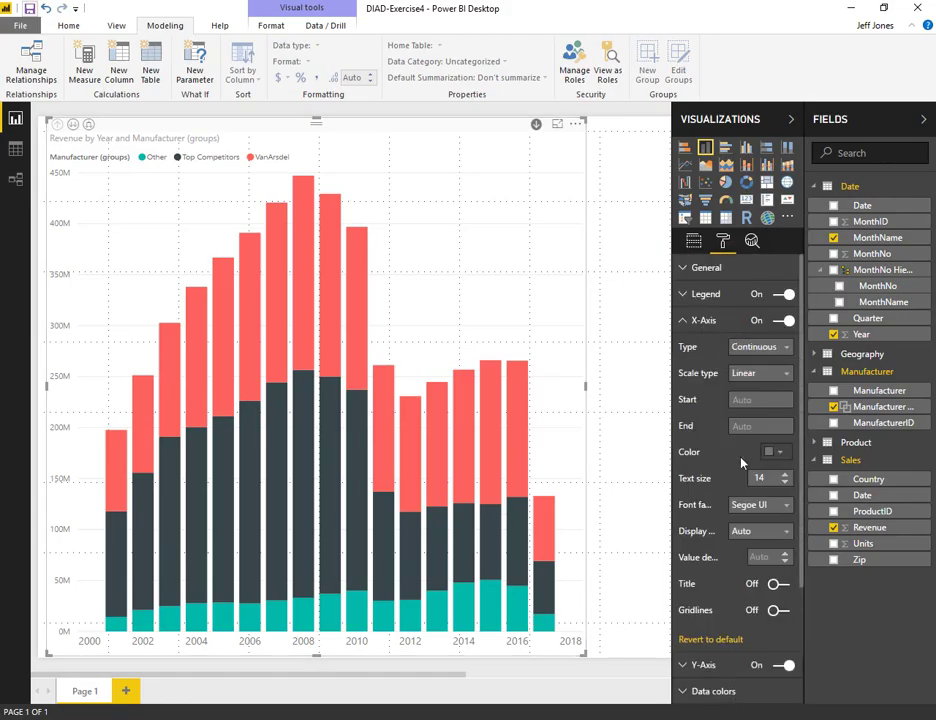
{"action": "left_click", "coordinate": [777, 592]}
{"action": "left_click", "coordinate": [769, 637]}
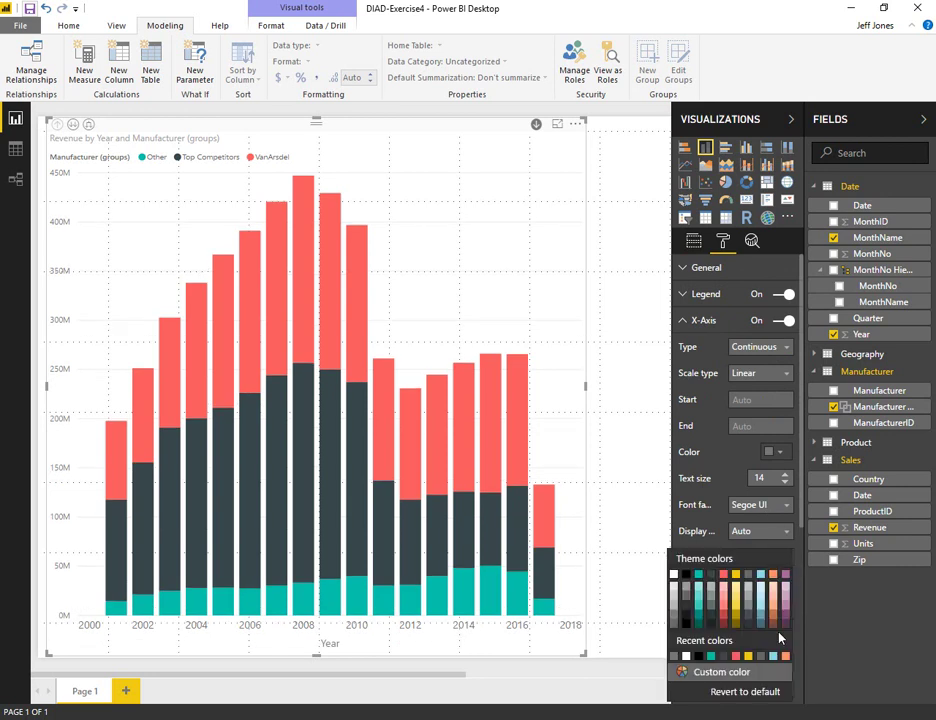
{"action": "left_click", "coordinate": [698, 574]}
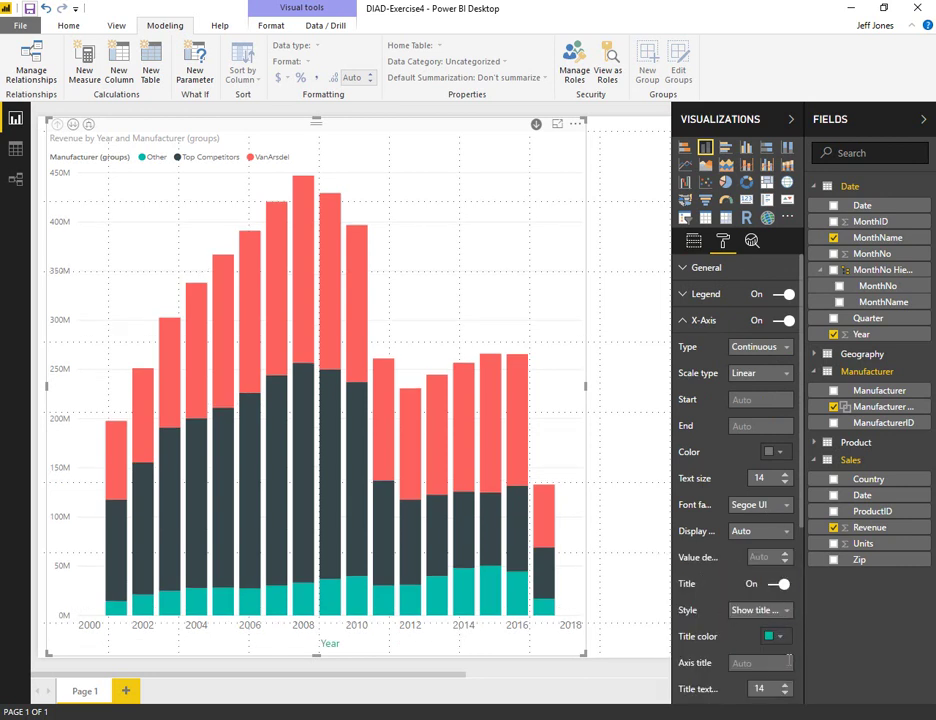
Raise the x-axis title size to 22 and set the axis font to Arial Black.
{"action": "left_click", "coordinate": [785, 685]}
{"action": "left_click", "coordinate": [785, 685]}
{"action": "left_click", "coordinate": [785, 685]}
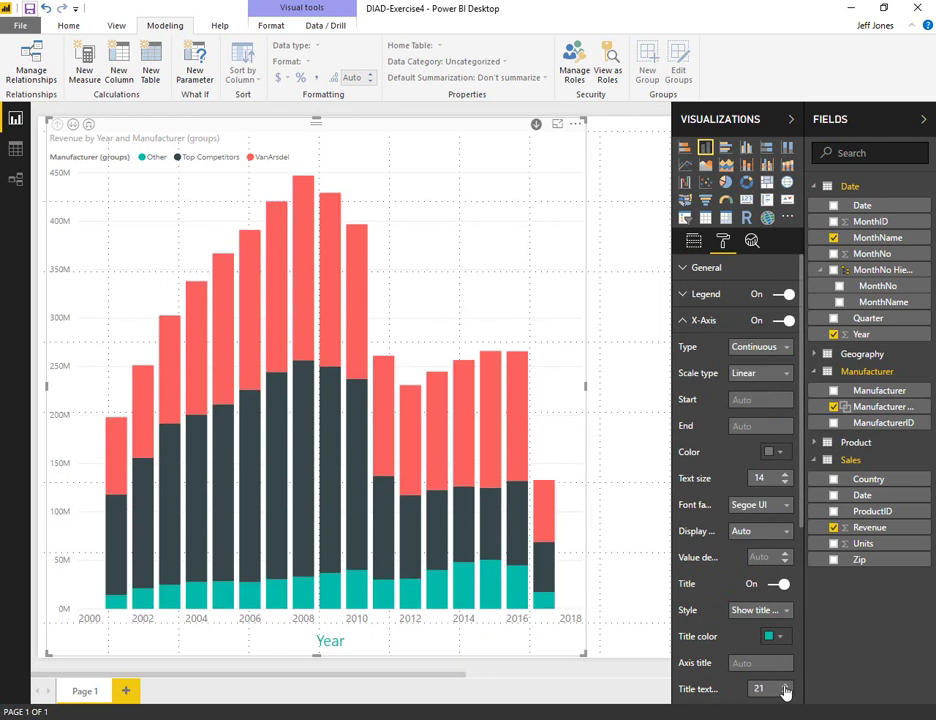
{"action": "left_click", "coordinate": [785, 685]}
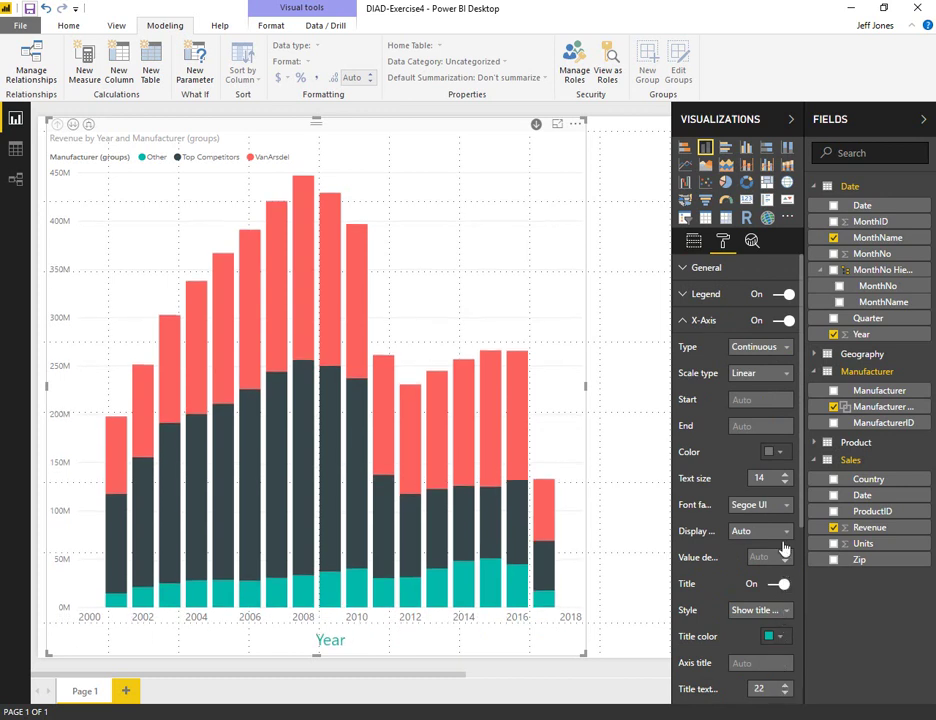
{"action": "left_click", "coordinate": [782, 507]}
{"action": "left_click", "coordinate": [750, 294]}
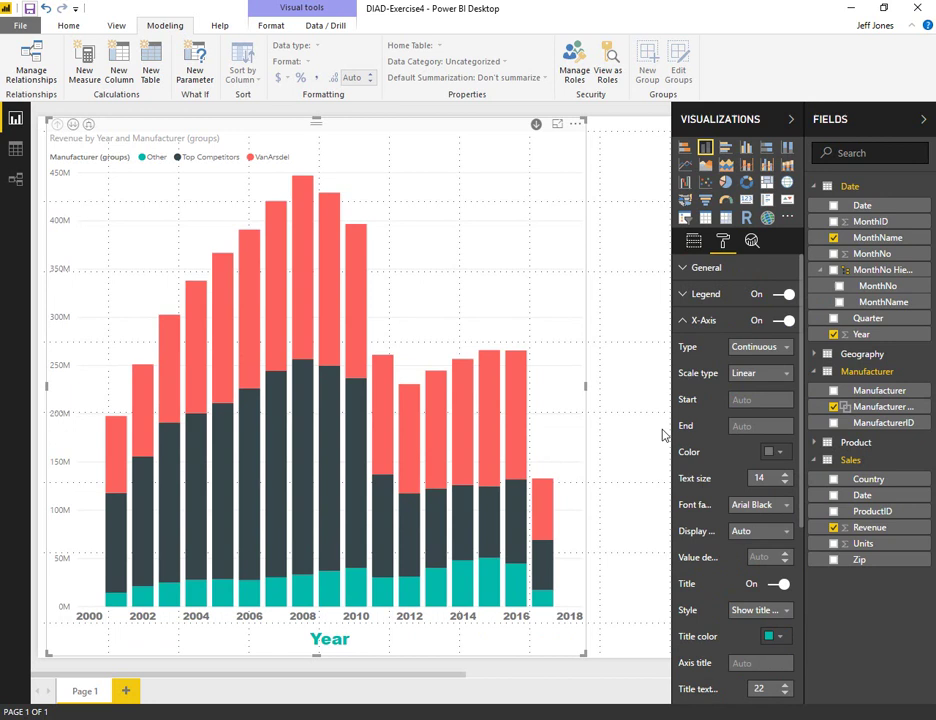
{"action": "left_click", "coordinate": [616, 600]}
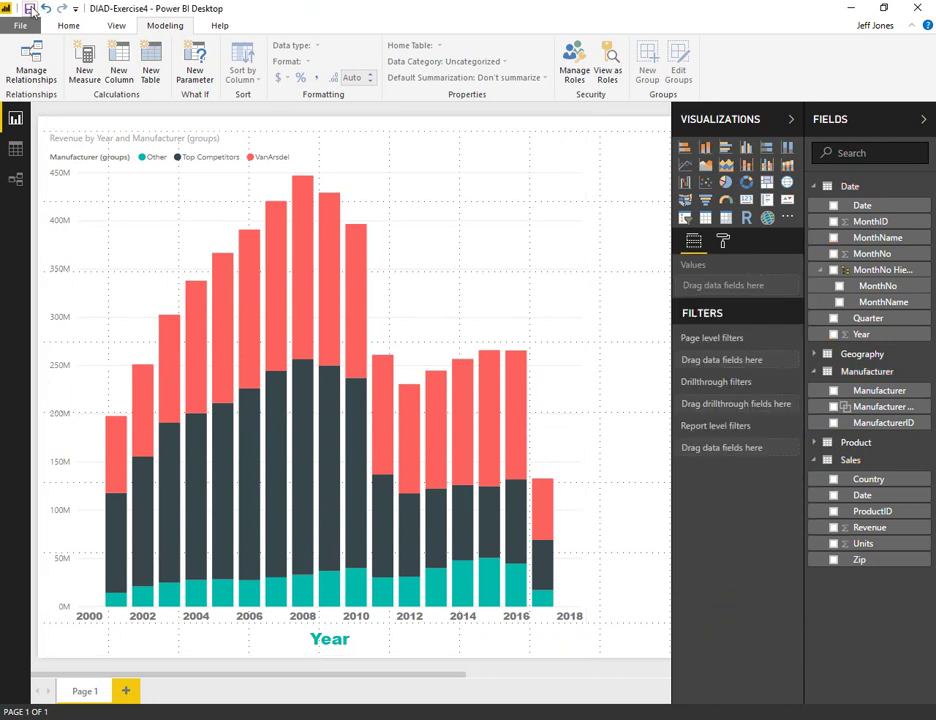
Drill into 2017's months and view the VanArsdel records for June 2017.
{"action": "key", "text": "alt+Tab"}
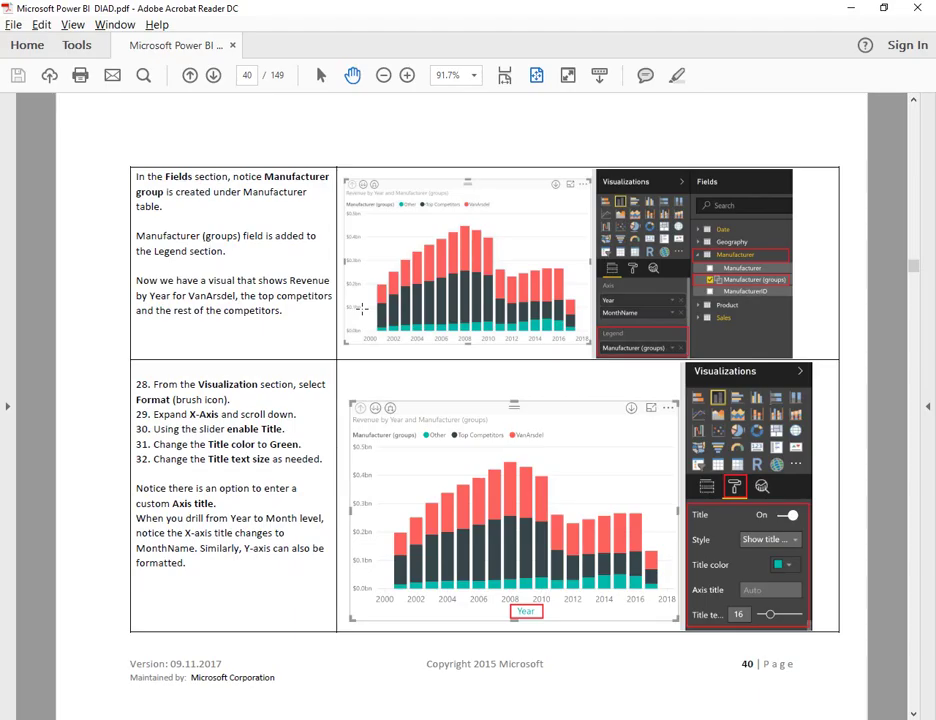
{"action": "scroll", "coordinate": [361, 309], "scroll_direction": "down", "scroll_amount": 3}
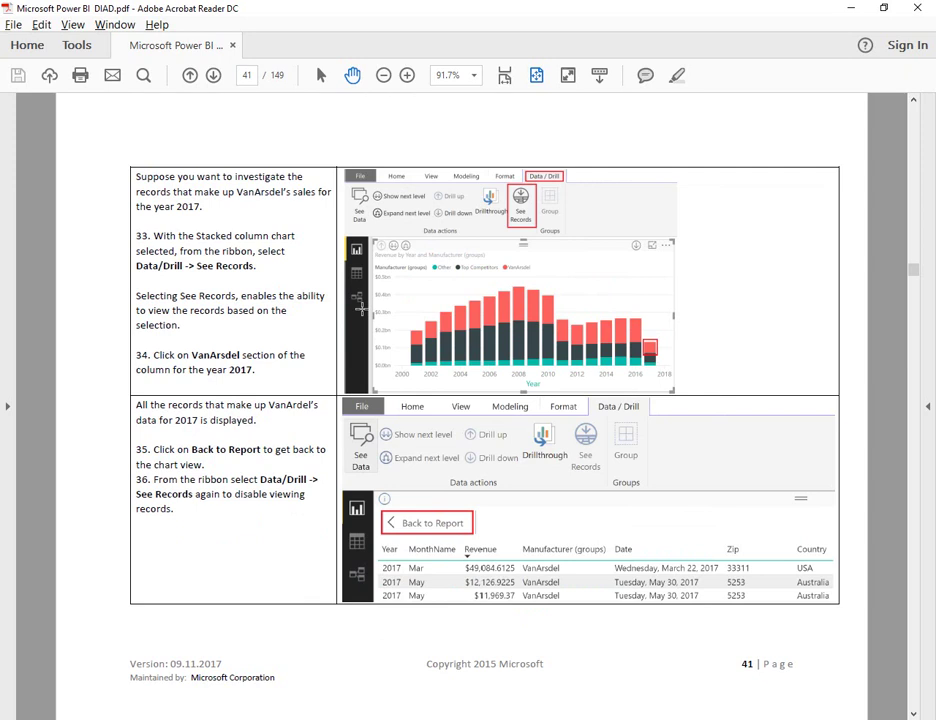
{"action": "key", "text": "alt+Tab"}
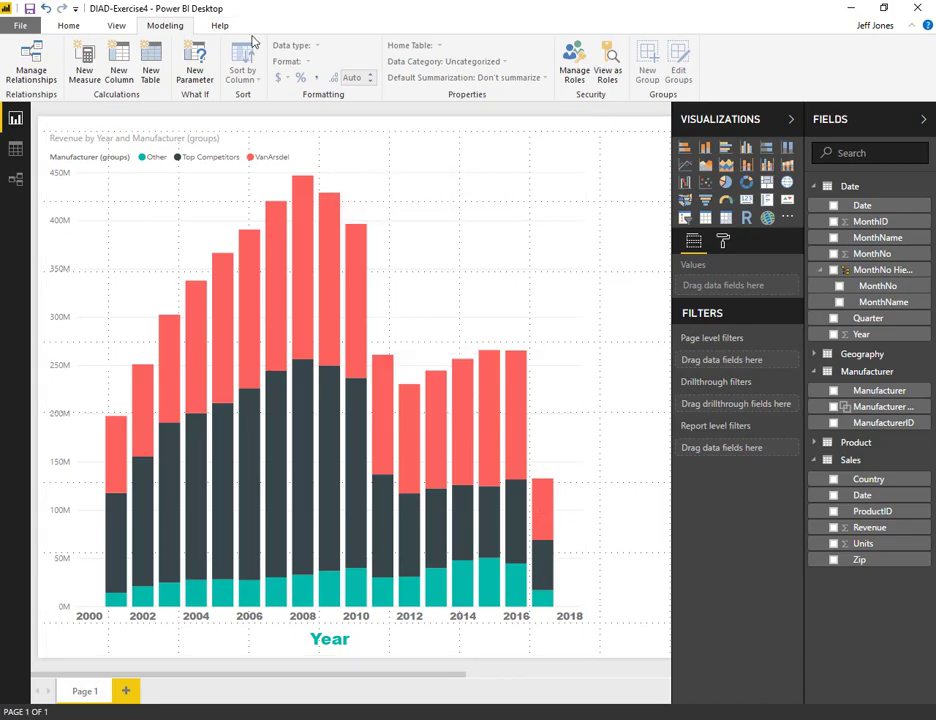
{"action": "left_click", "coordinate": [217, 31]}
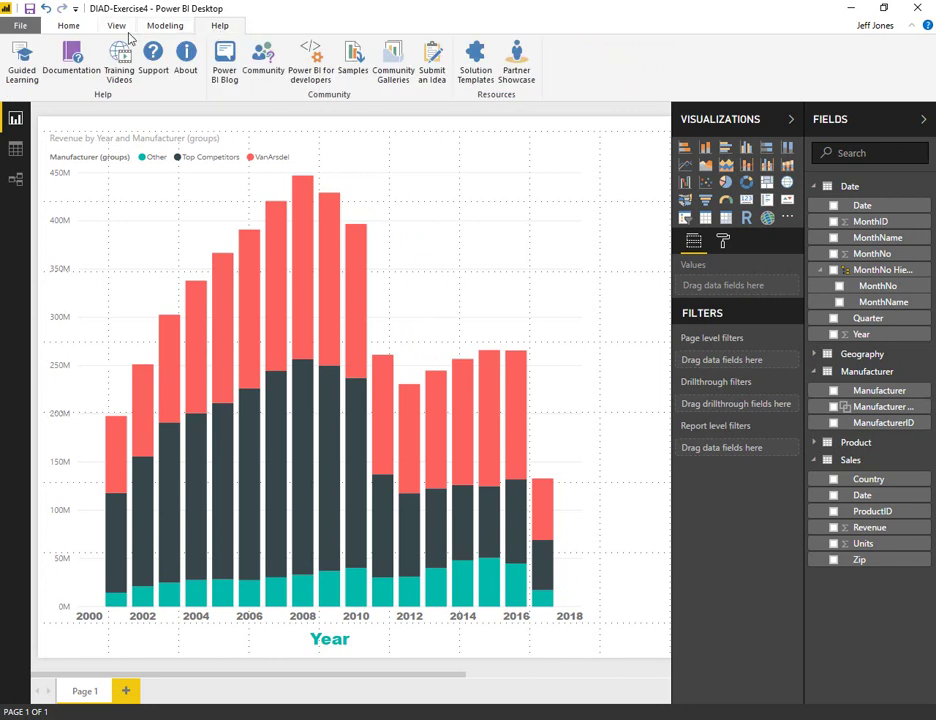
{"action": "left_click", "coordinate": [542, 507]}
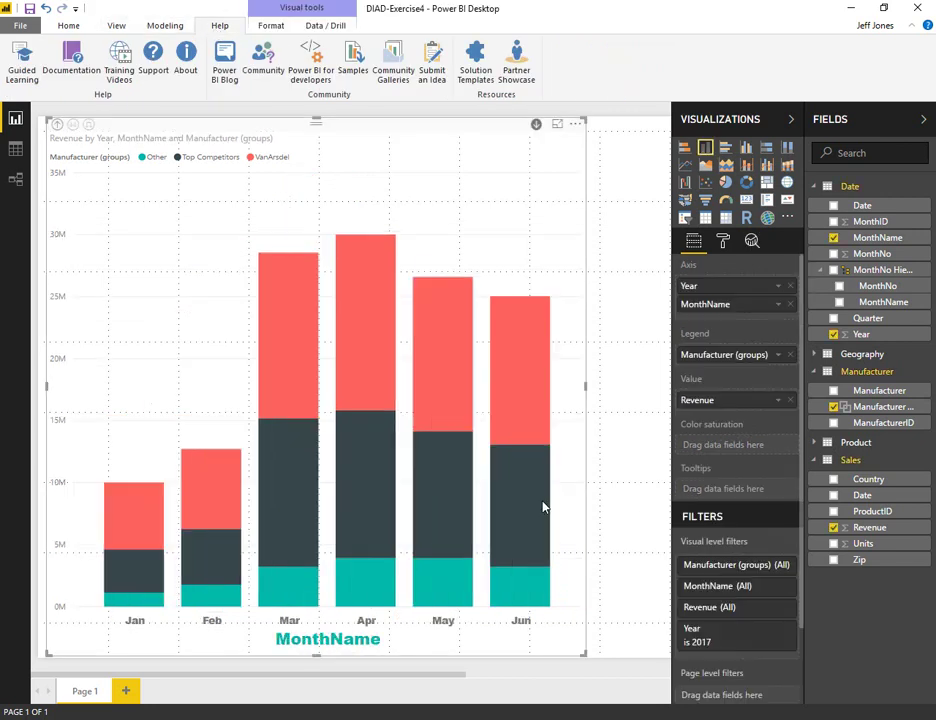
{"action": "left_click", "coordinate": [325, 25]}
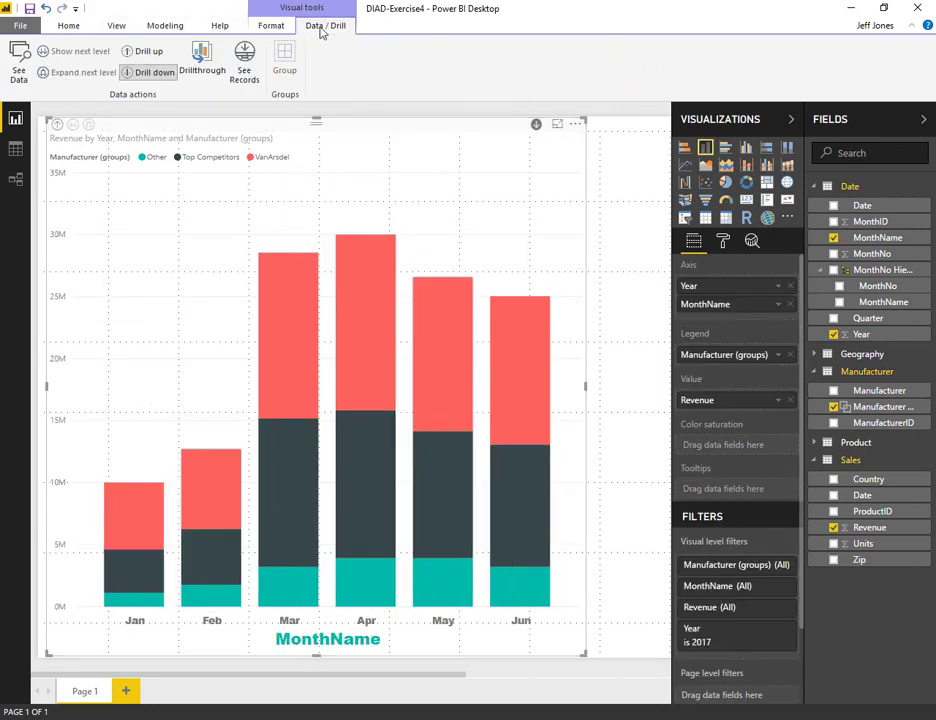
{"action": "left_click", "coordinate": [245, 65]}
{"action": "left_click", "coordinate": [531, 390]}
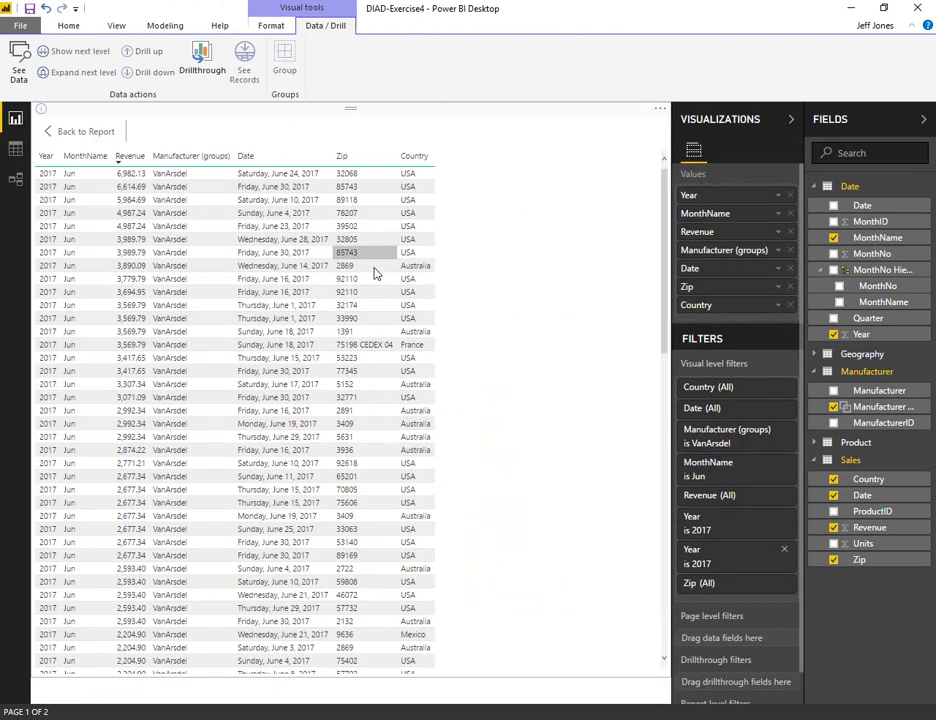
Leave the records view for the revenue chart and bring up the PDF guide.
{"action": "key", "text": "ctrl+2"}
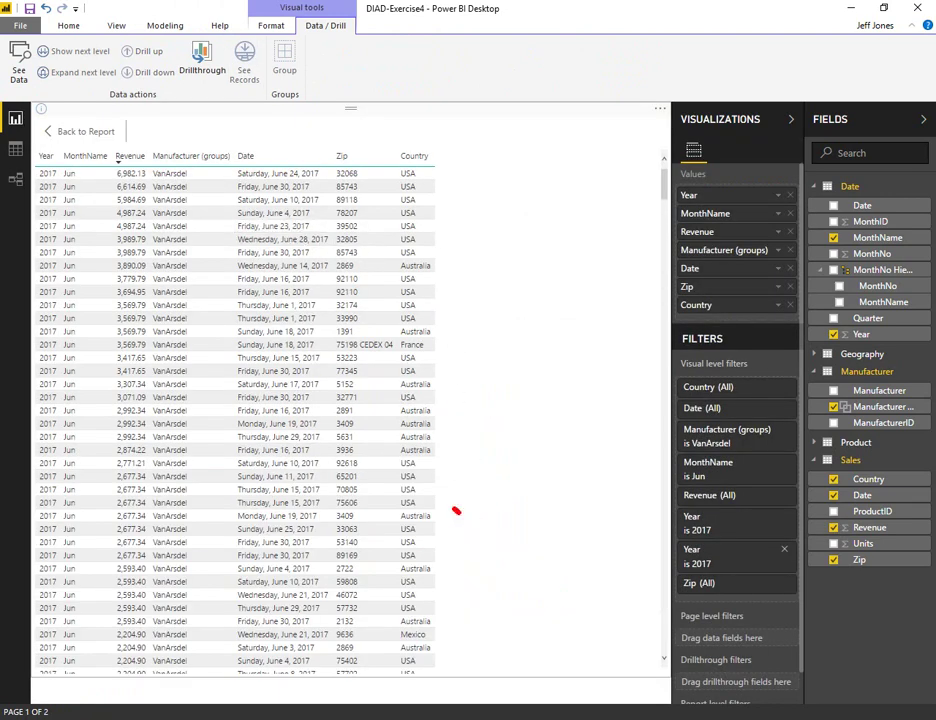
{"action": "left_click_drag", "start_coordinate": [458, 512], "coordinate": [57, 172]}
{"action": "key", "text": "Escape"}
{"action": "mouse_move", "coordinate": [465, 612]}
{"action": "left_mouse_down"}
{"action": "mouse_move", "coordinate": [224, 265]}
{"action": "mouse_move", "coordinate": [30, 155]}
{"action": "left_mouse_up"}
{"action": "left_click_drag", "start_coordinate": [92, 141], "coordinate": [203, 143]}
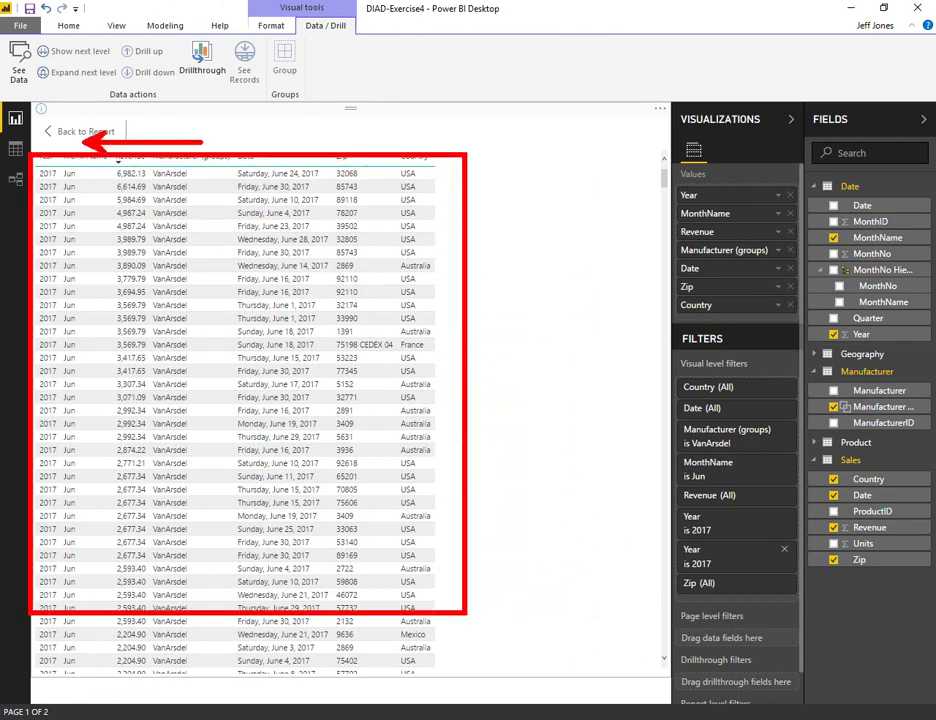
{"action": "key", "text": "Escape"}
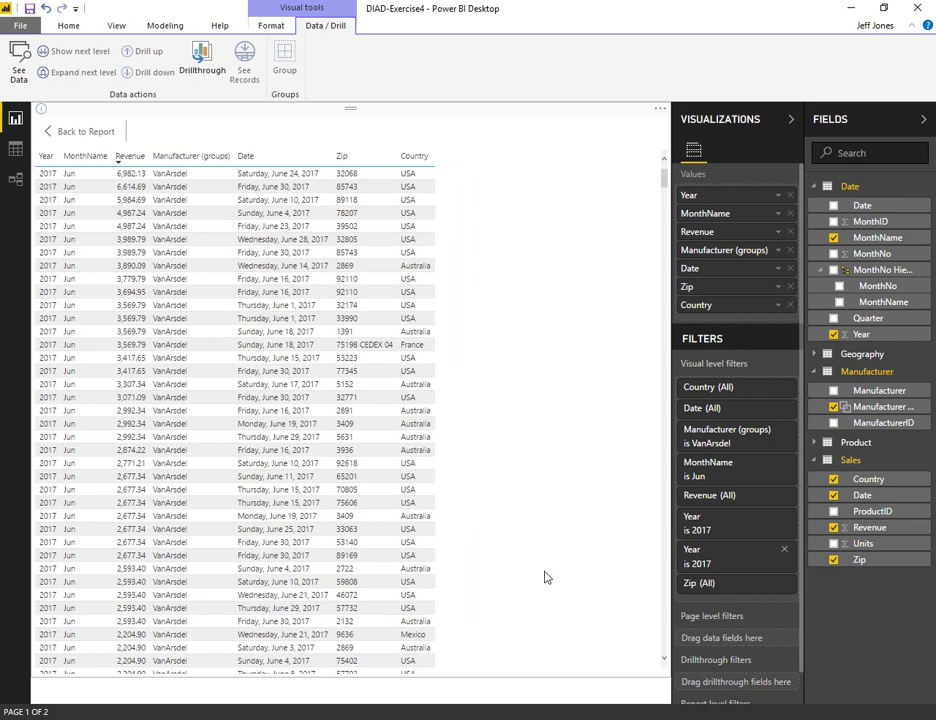
{"action": "left_click", "coordinate": [80, 132]}
{"action": "key", "text": "alt+Tab"}
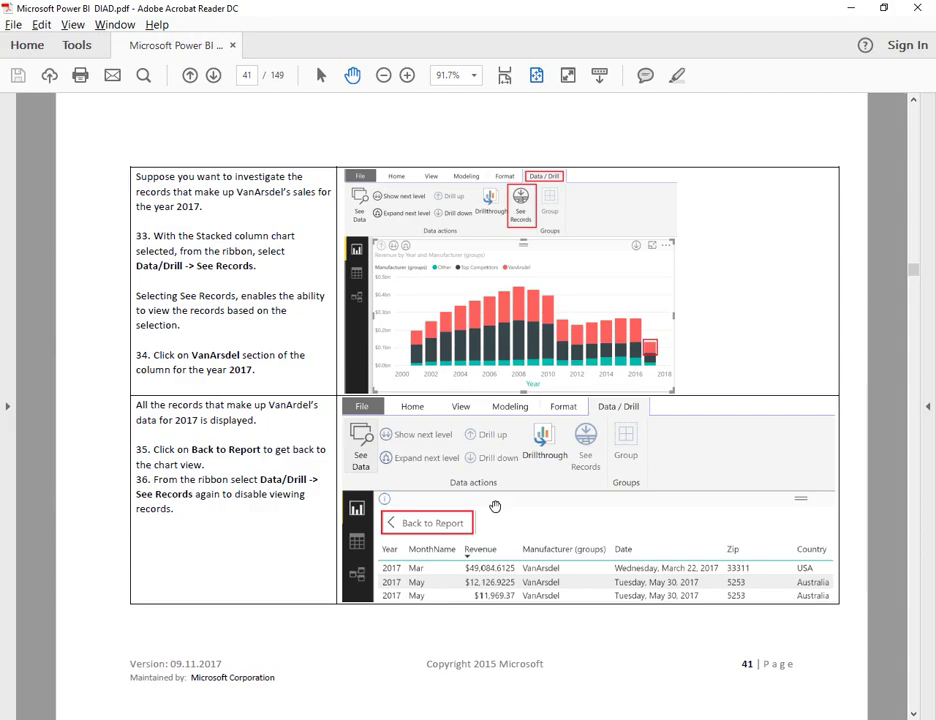
Drill the revenue chart back up to yearly totals and show its data table beneath.
{"action": "scroll", "coordinate": [916, 700], "scroll_direction": "down", "scroll_amount": 1}
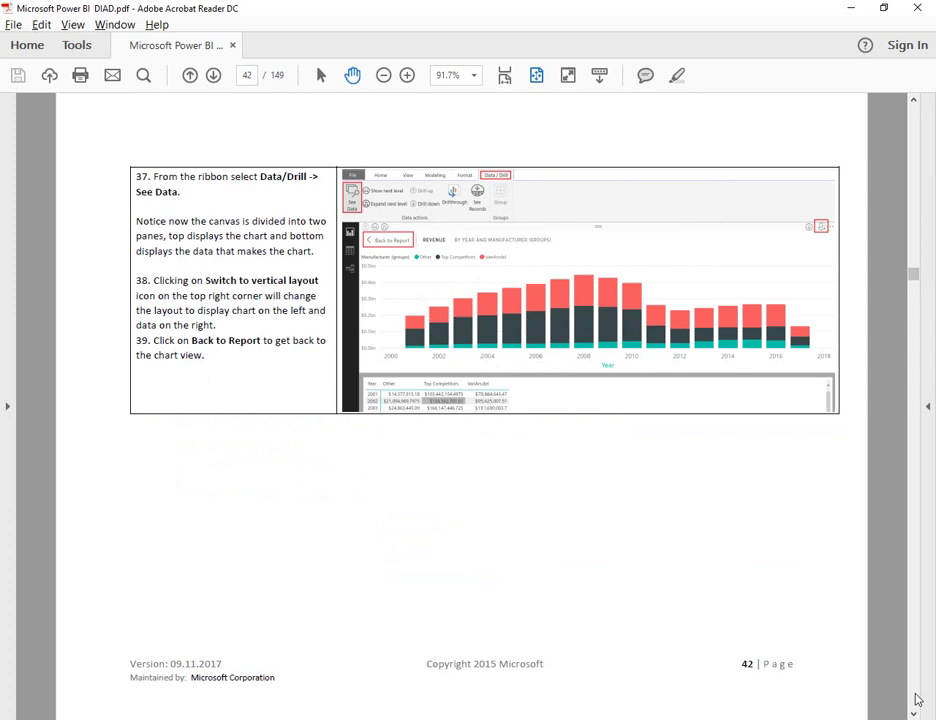
{"action": "key", "text": "alt+Tab"}
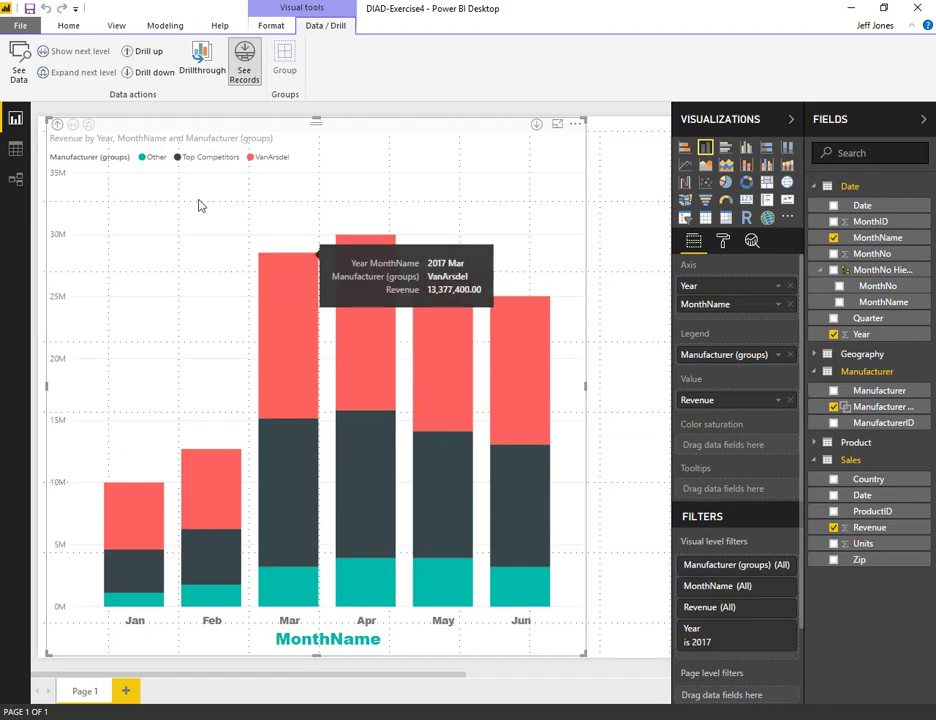
{"action": "left_click", "coordinate": [59, 124]}
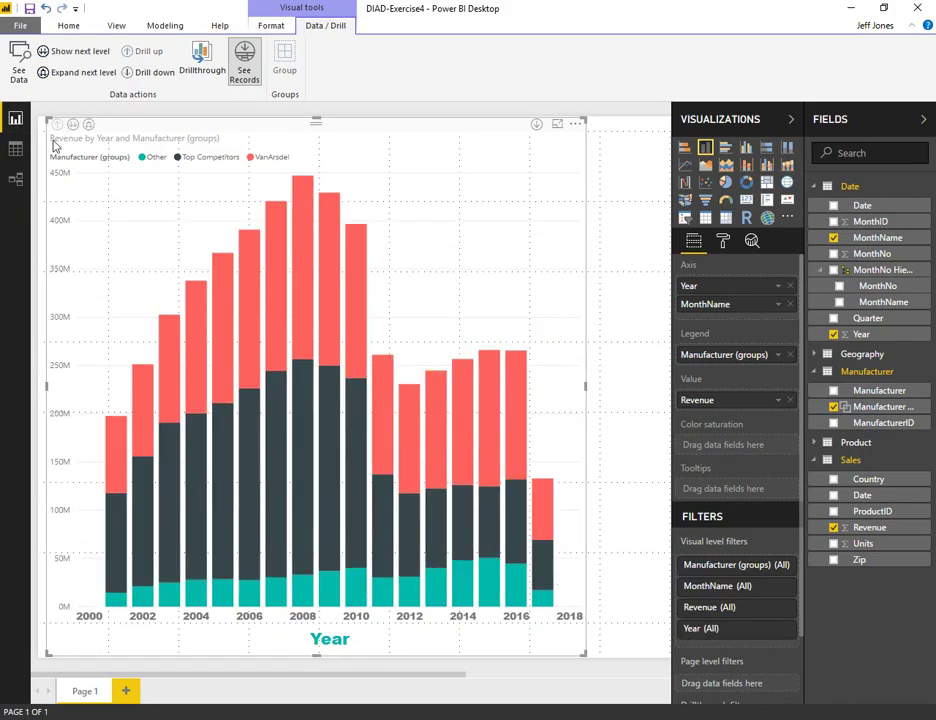
{"action": "left_click", "coordinate": [14, 62]}
{"action": "mouse_move", "coordinate": [41, 93]}
{"action": "left_mouse_down"}
{"action": "mouse_move", "coordinate": [38, 36]}
{"action": "mouse_move", "coordinate": [4, 36]}
{"action": "mouse_move", "coordinate": [80, 197]}
{"action": "left_mouse_up"}
{"action": "mouse_move", "coordinate": [33, 411]}
{"action": "left_mouse_down"}
{"action": "mouse_move", "coordinate": [267, 652]}
{"action": "mouse_move", "coordinate": [275, 690]}
{"action": "left_mouse_up"}
{"action": "left_click_drag", "start_coordinate": [141, 392], "coordinate": [154, 357]}
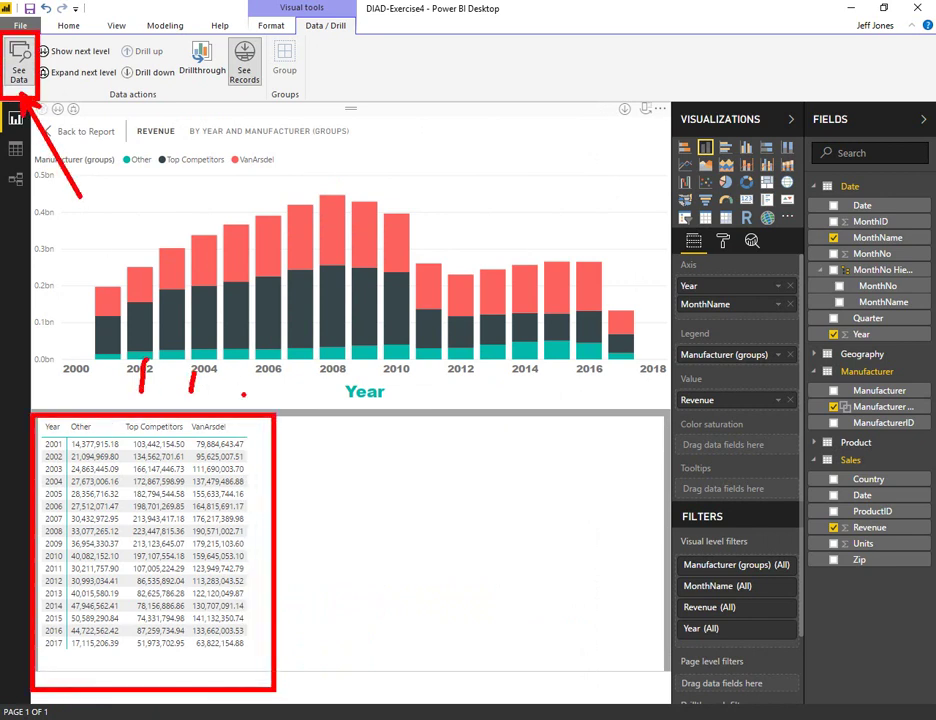
{"action": "left_click_drag", "start_coordinate": [301, 394], "coordinate": [311, 372]}
{"action": "key", "text": "Escape"}
Close the data table to restore the full chart, then switch to the guide.
{"action": "left_click", "coordinate": [18, 60]}
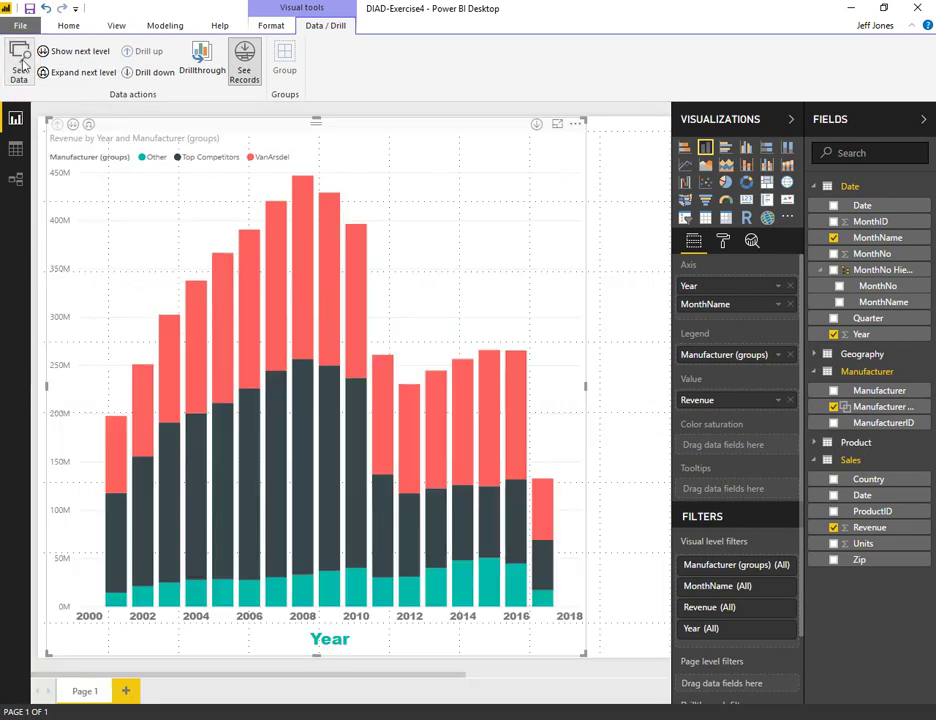
{"action": "left_click", "coordinate": [18, 60]}
{"action": "left_click", "coordinate": [18, 60]}
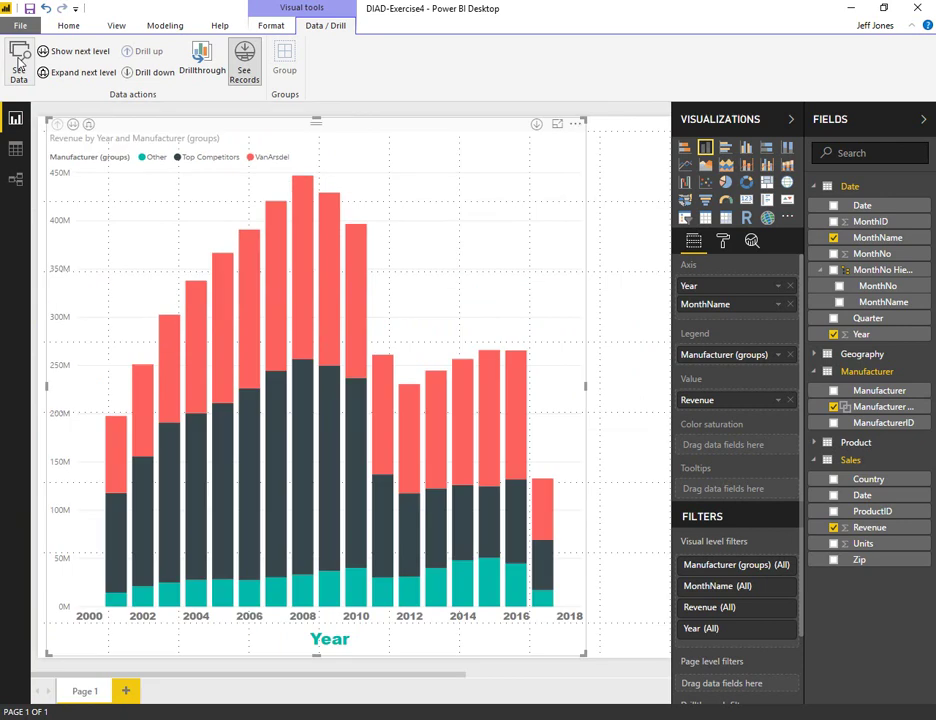
{"action": "left_click", "coordinate": [18, 62]}
{"action": "left_click", "coordinate": [19, 64]}
{"action": "key", "text": "alt+Tab"}
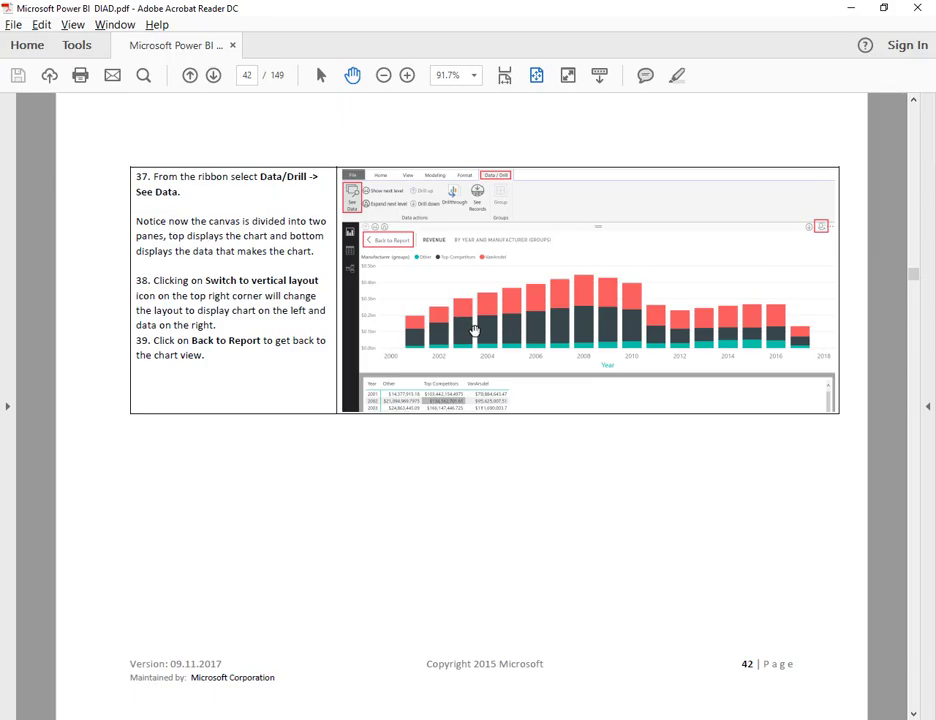
Add Page 2 with a stacked column chart enlarged over the canvas's left half.
{"action": "scroll", "coordinate": [333, 310], "scroll_direction": "down", "scroll_amount": 2}
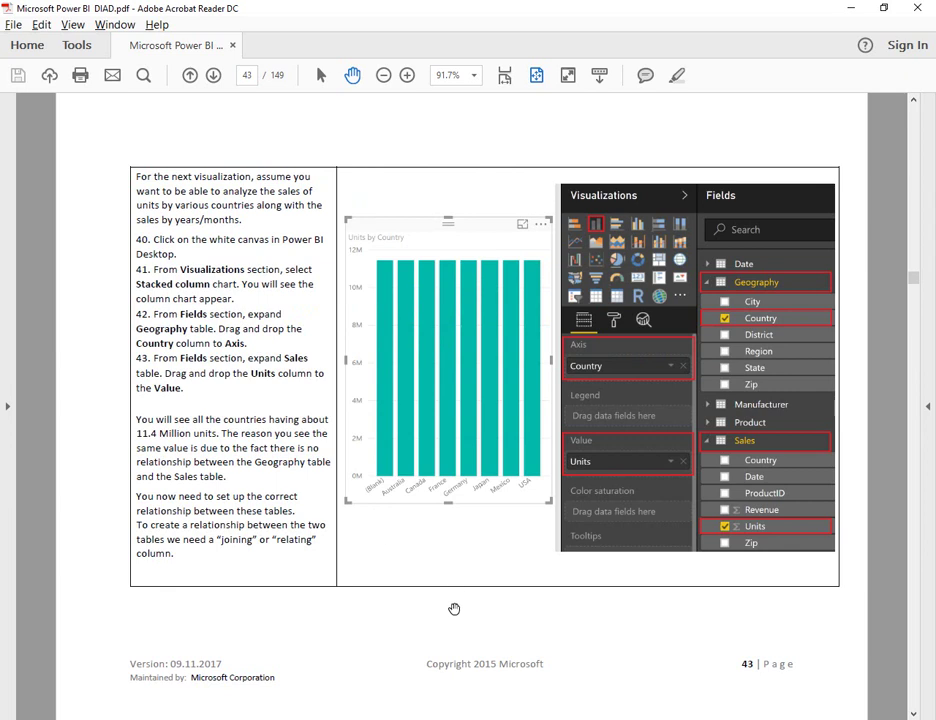
{"action": "key", "text": "alt+Tab"}
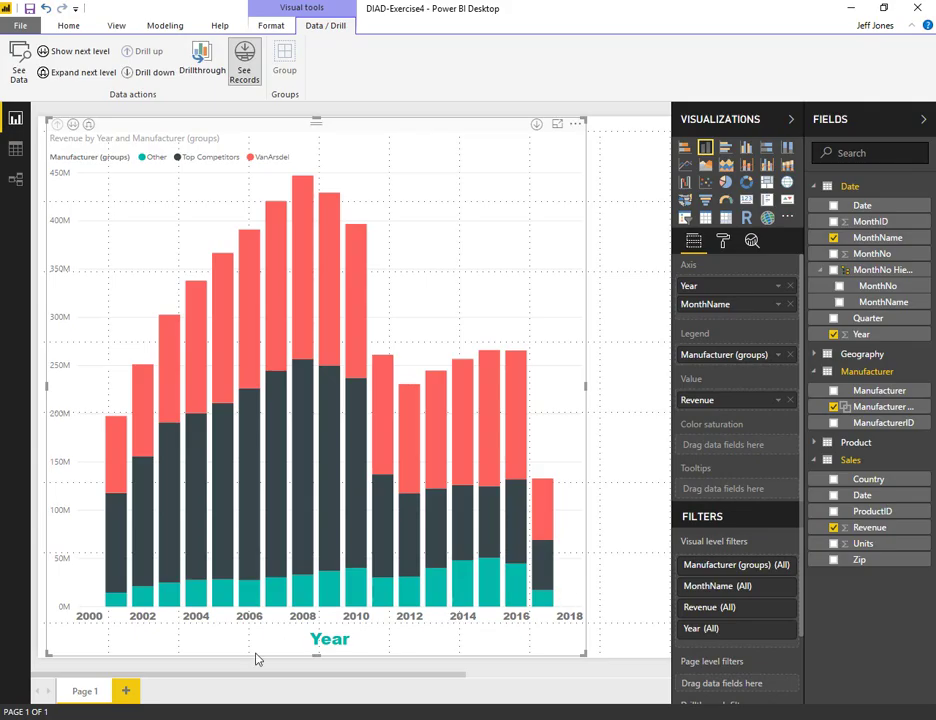
{"action": "left_click", "coordinate": [130, 698]}
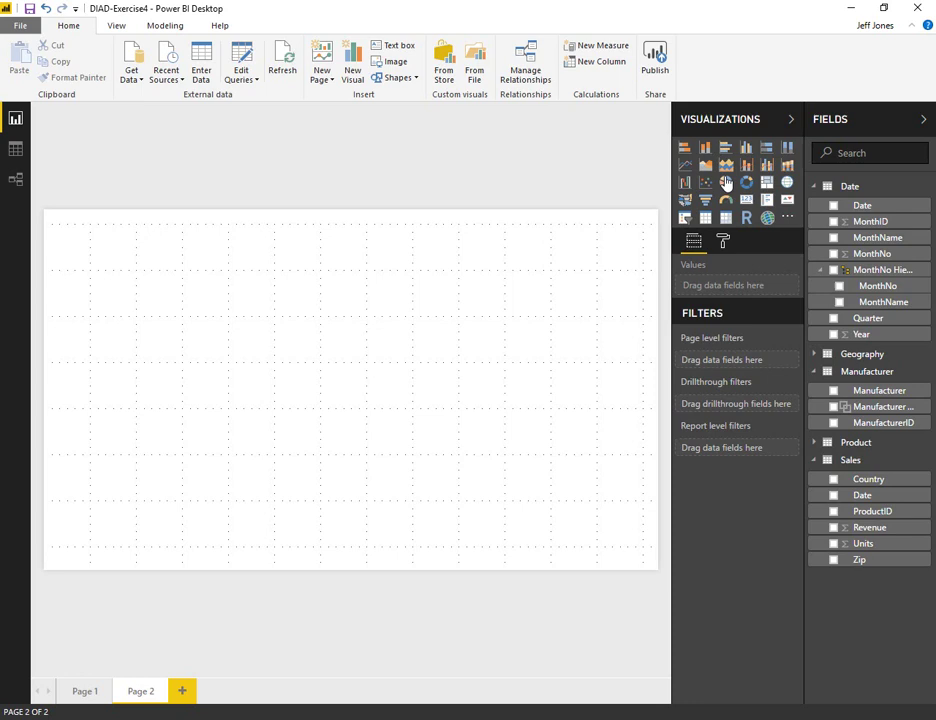
{"action": "left_click", "coordinate": [704, 150]}
{"action": "left_click_drag", "start_coordinate": [182, 376], "coordinate": [347, 696]}
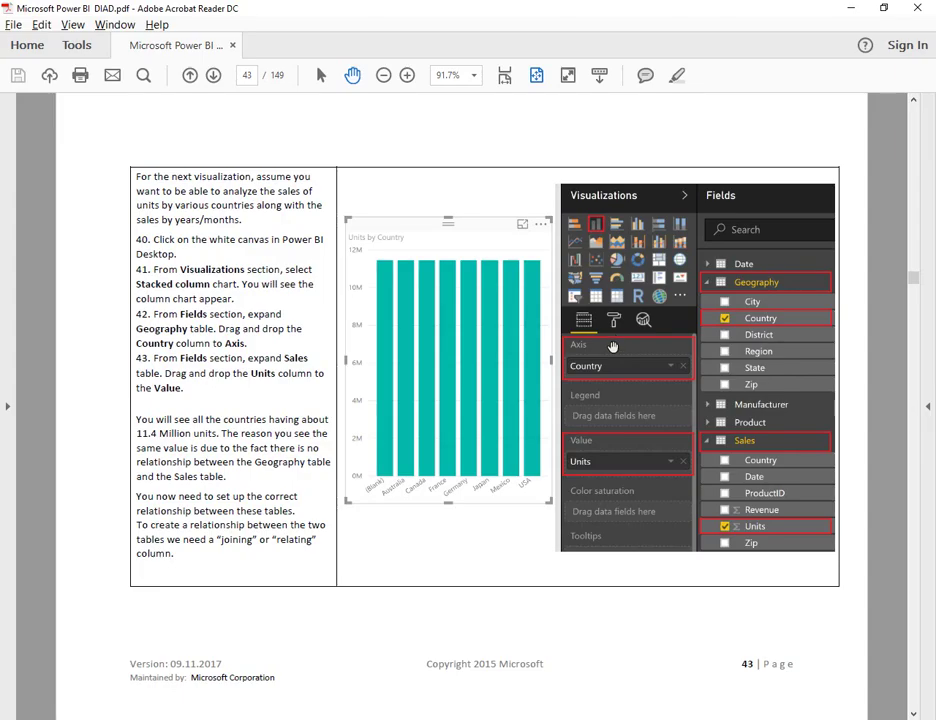
Put Geography Country on the chart's axis and Sales Units as its values.
{"action": "key", "text": "alt+Tab"}
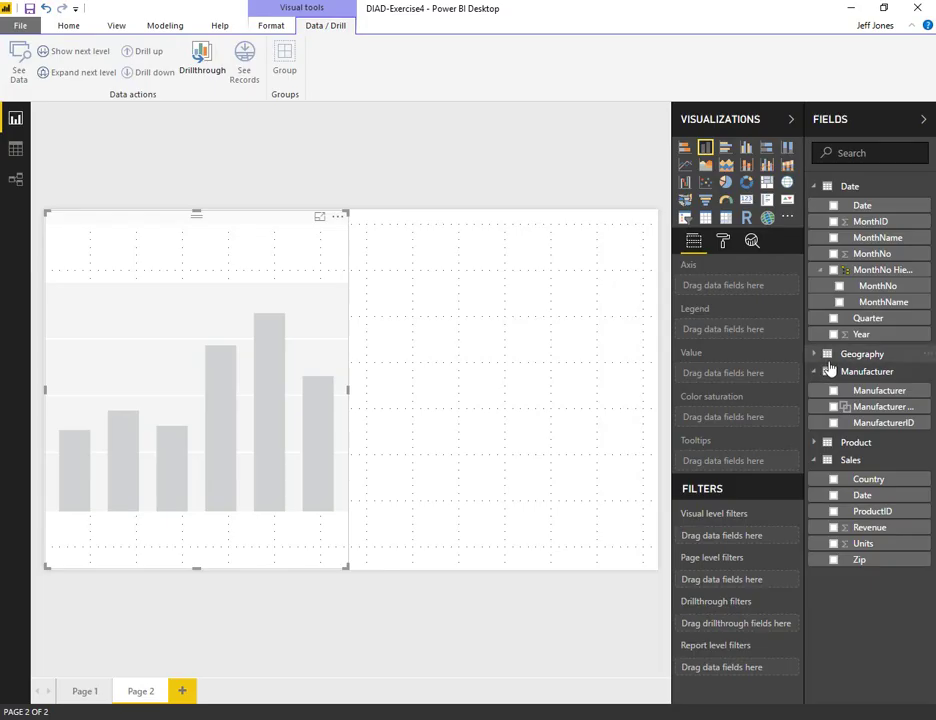
{"action": "key", "text": "alt+Tab"}
{"action": "key", "text": "alt+Tab"}
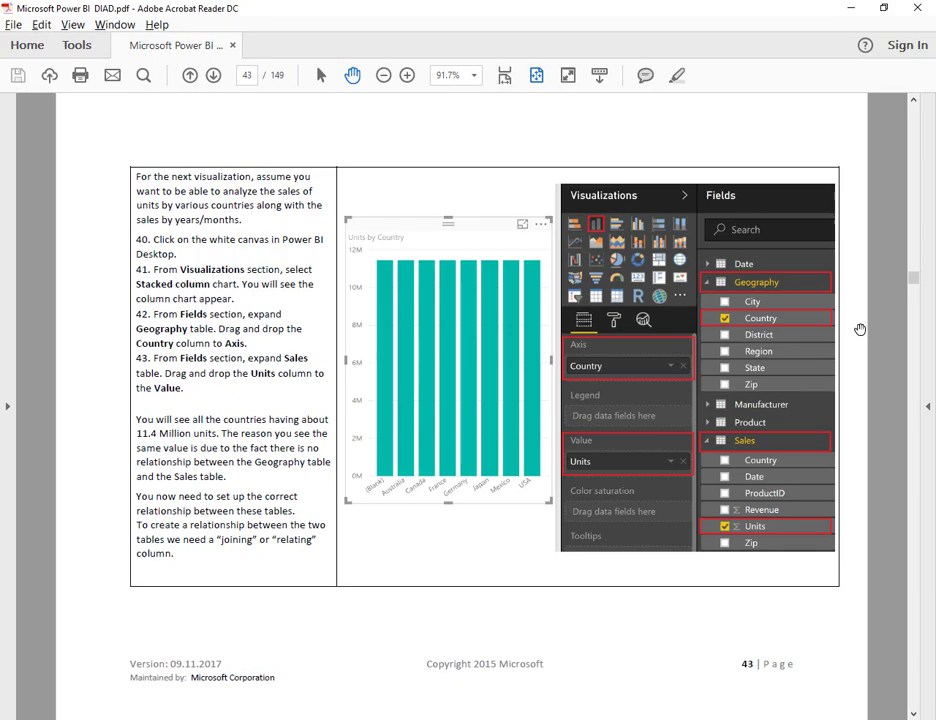
{"action": "key", "text": "alt+Tab"}
{"action": "left_click", "coordinate": [814, 354]}
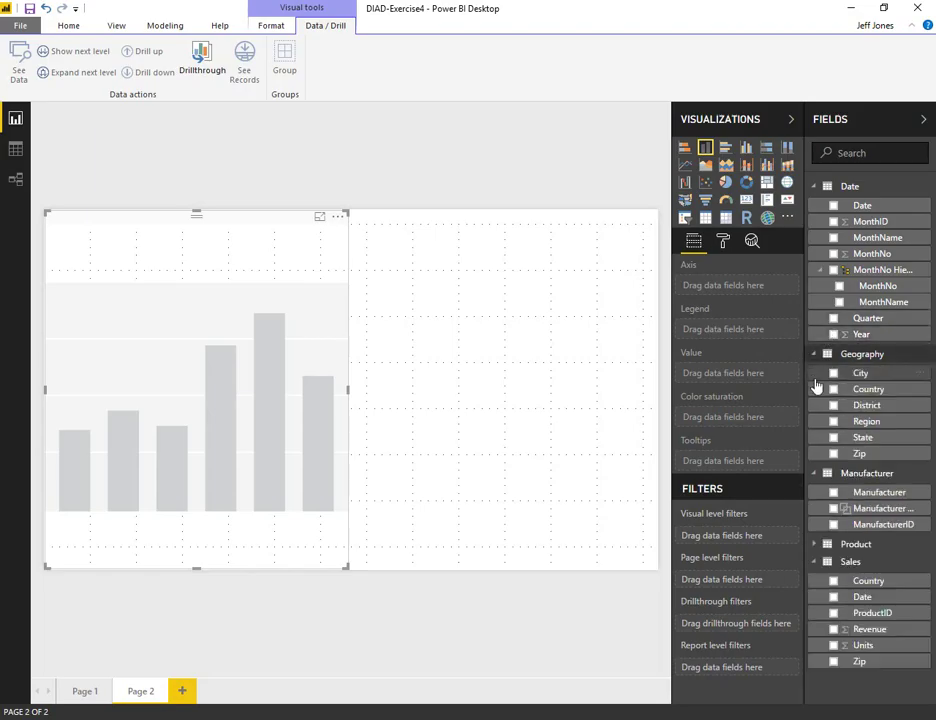
{"action": "left_click_drag", "start_coordinate": [868, 389], "coordinate": [735, 288]}
{"action": "key", "text": "alt+Tab"}
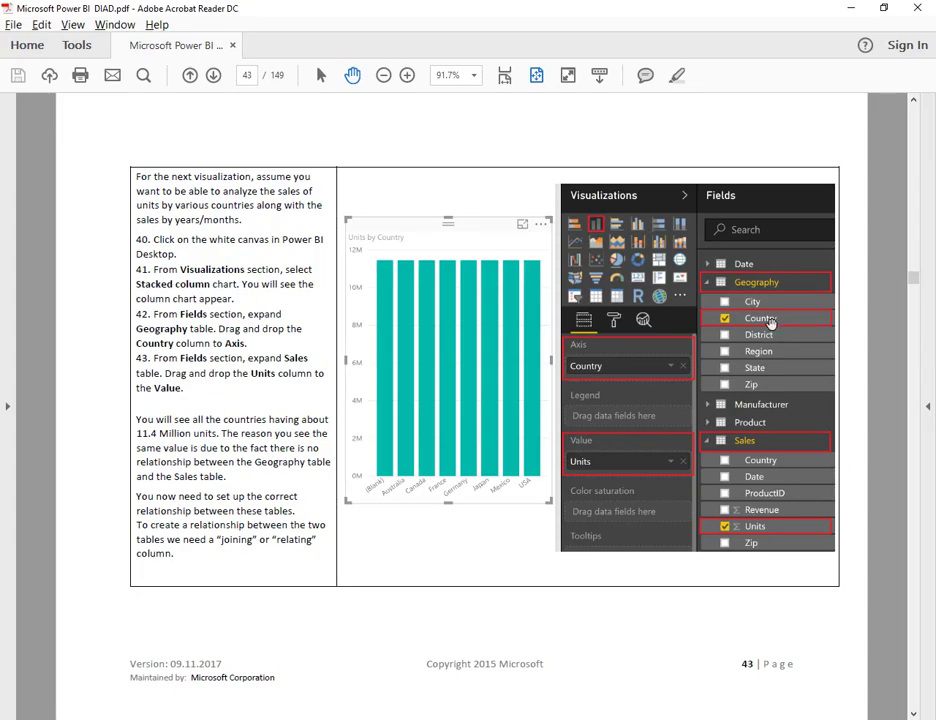
{"action": "key", "text": "alt+Tab"}
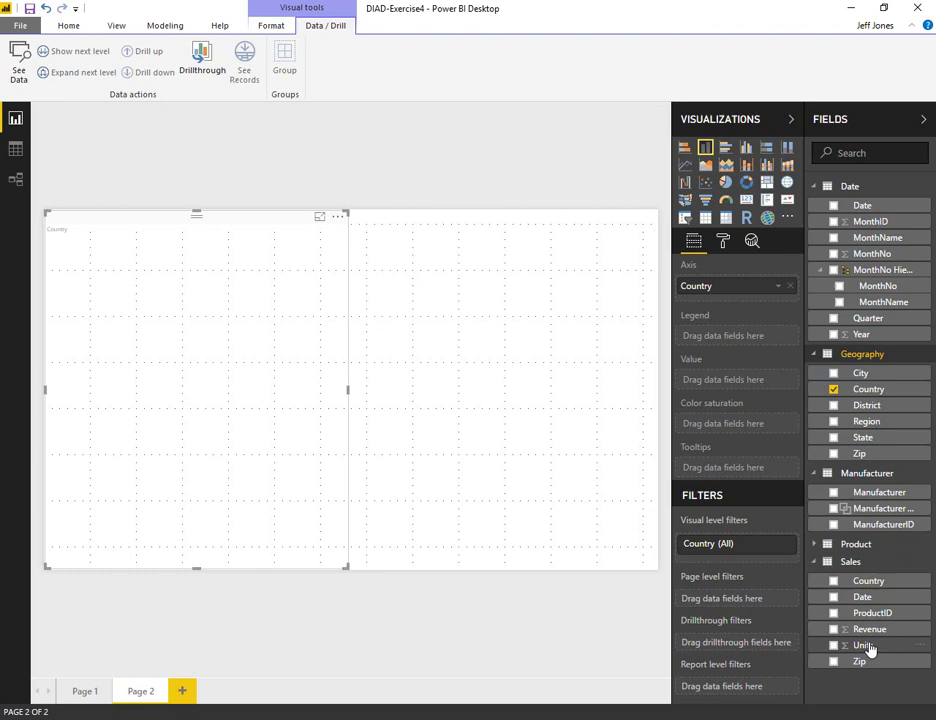
{"action": "left_click_drag", "start_coordinate": [869, 648], "coordinate": [685, 380]}
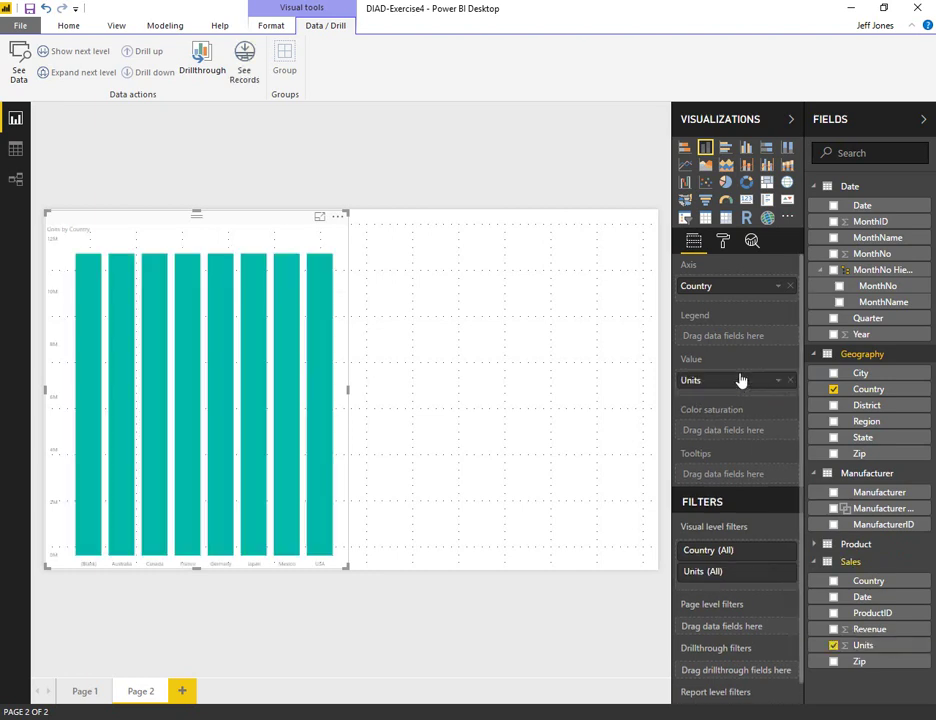
{"action": "key", "text": "alt+Tab"}
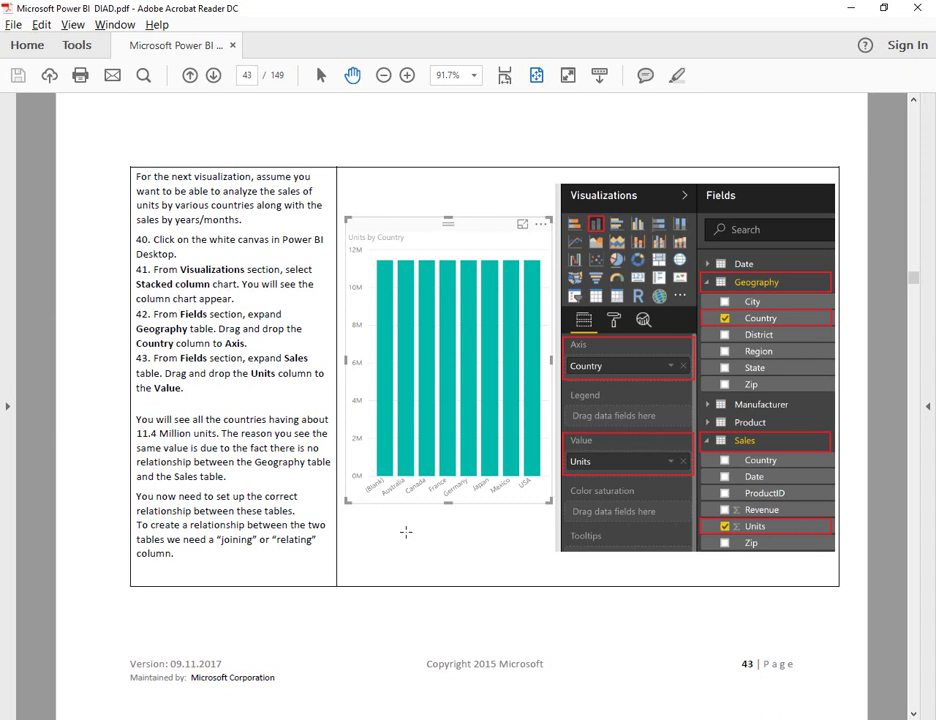
{"action": "scroll", "coordinate": [406, 532], "scroll_direction": "down", "scroll_amount": 2}
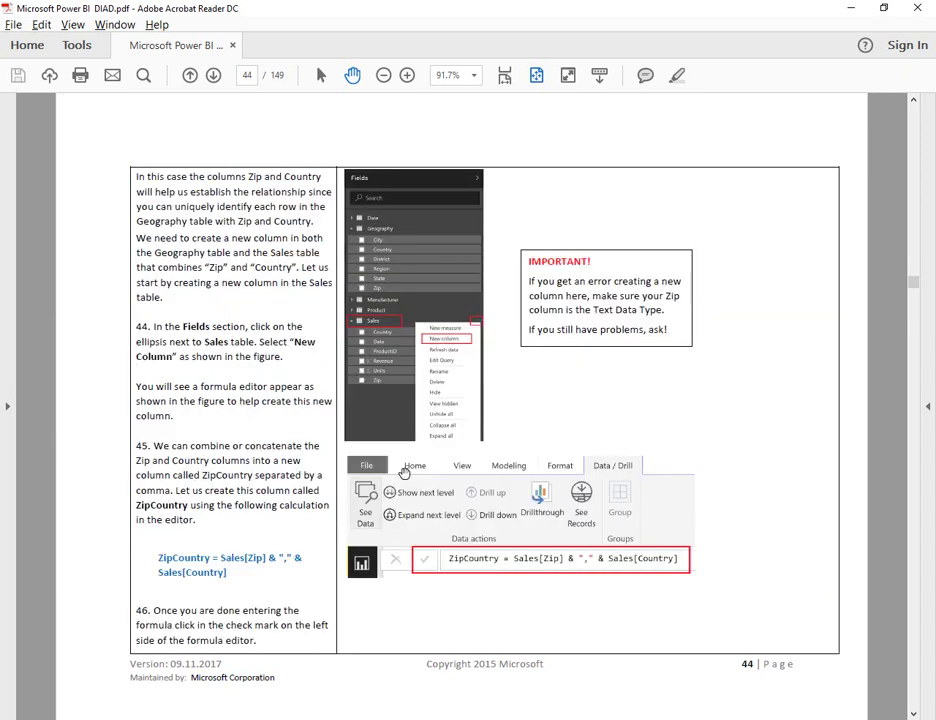
Start a new calculated column in the Sales table.
{"action": "key", "text": "alt+Tab"}
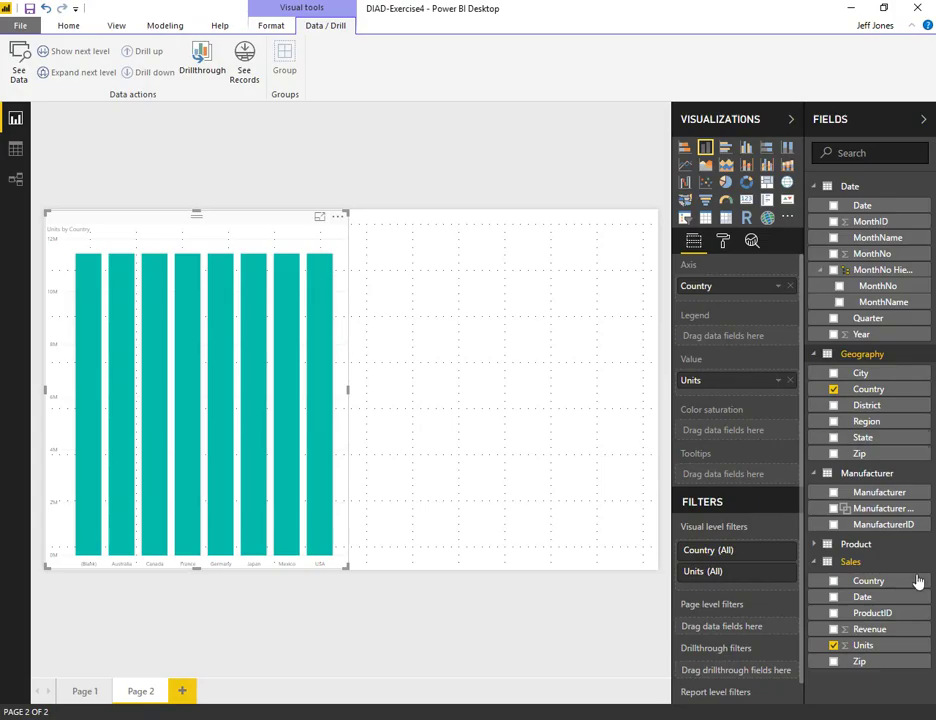
{"action": "right_click", "coordinate": [850, 561]}
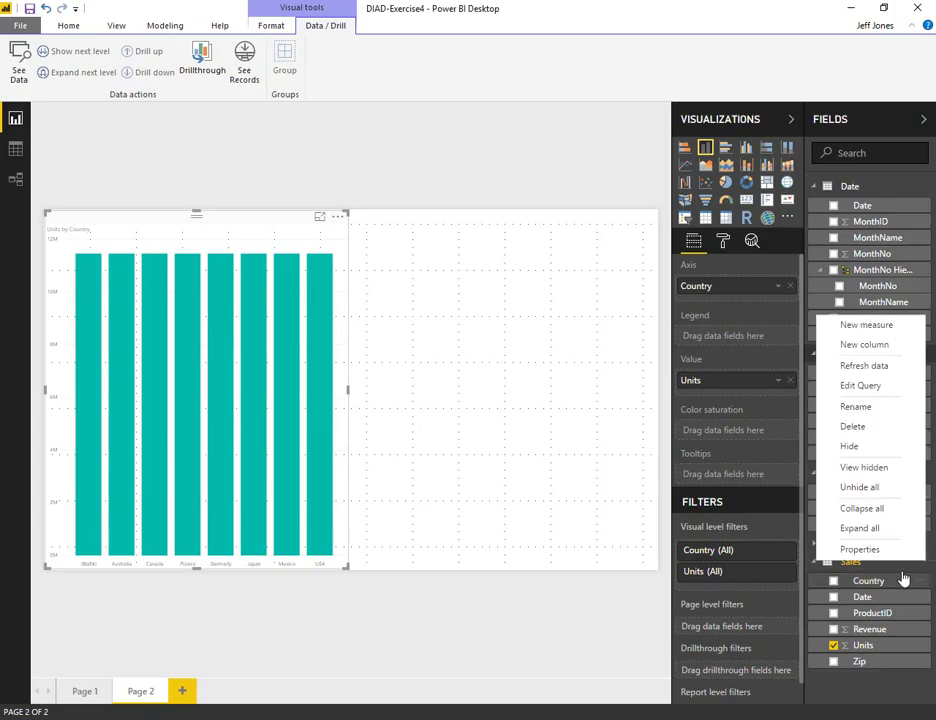
{"action": "left_click", "coordinate": [870, 363]}
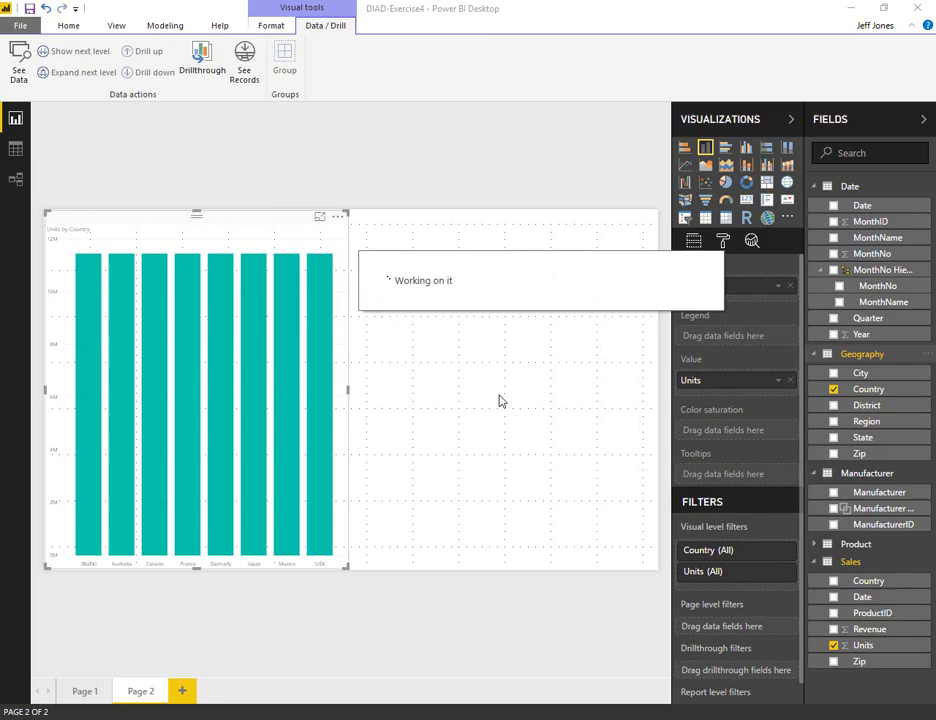
{"action": "key", "text": "alt+Tab"}
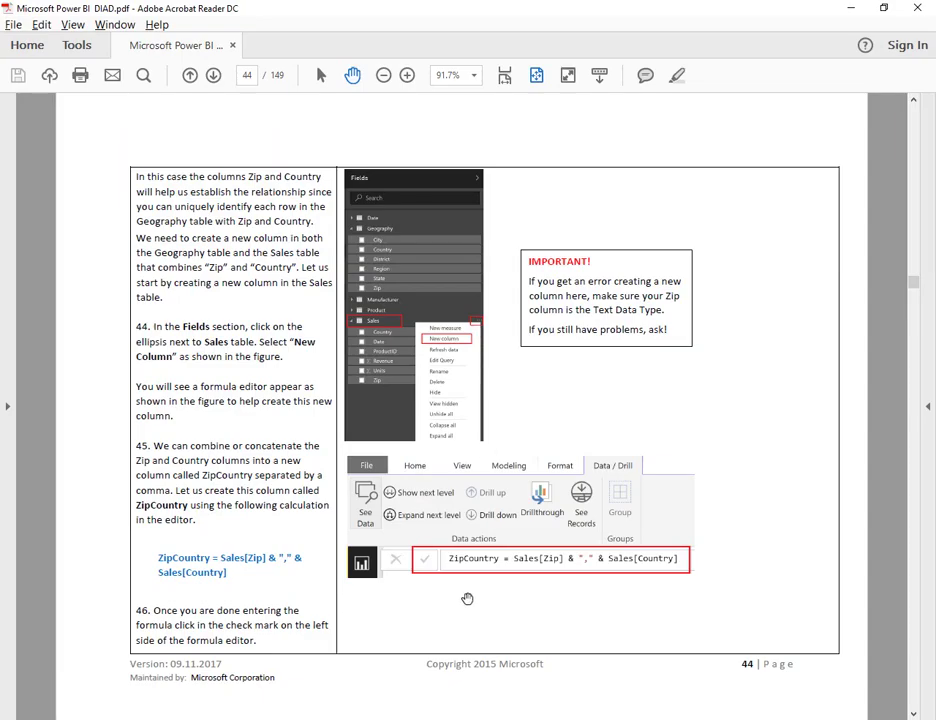
{"action": "left_click_drag", "start_coordinate": [455, 645], "coordinate": [490, 571]}
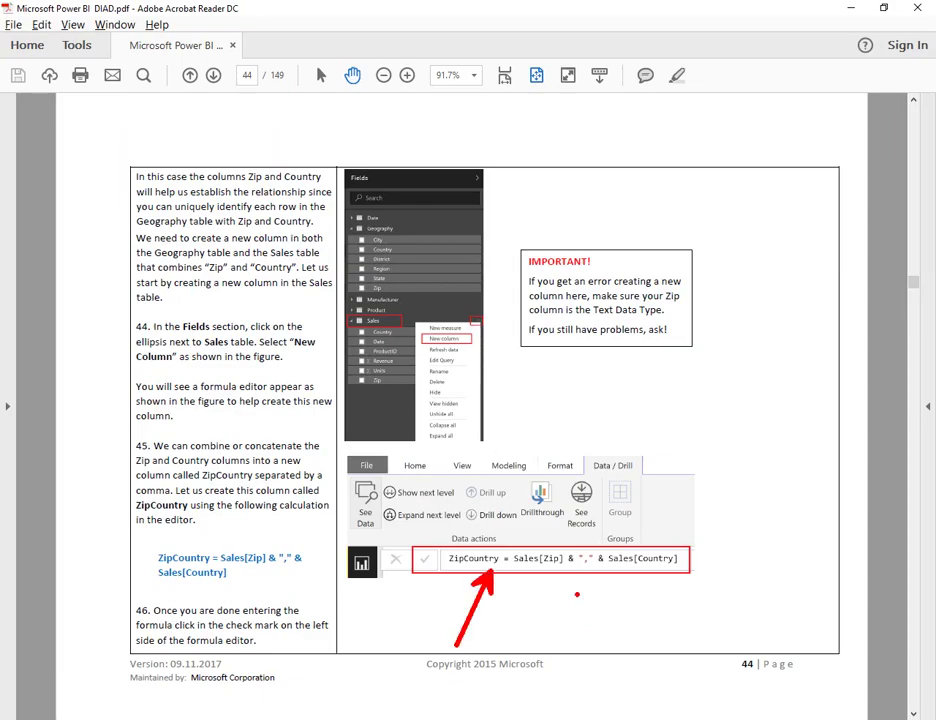
{"action": "left_click_drag", "start_coordinate": [517, 645], "coordinate": [546, 571]}
{"action": "left_click_drag", "start_coordinate": [637, 577], "coordinate": [616, 630]}
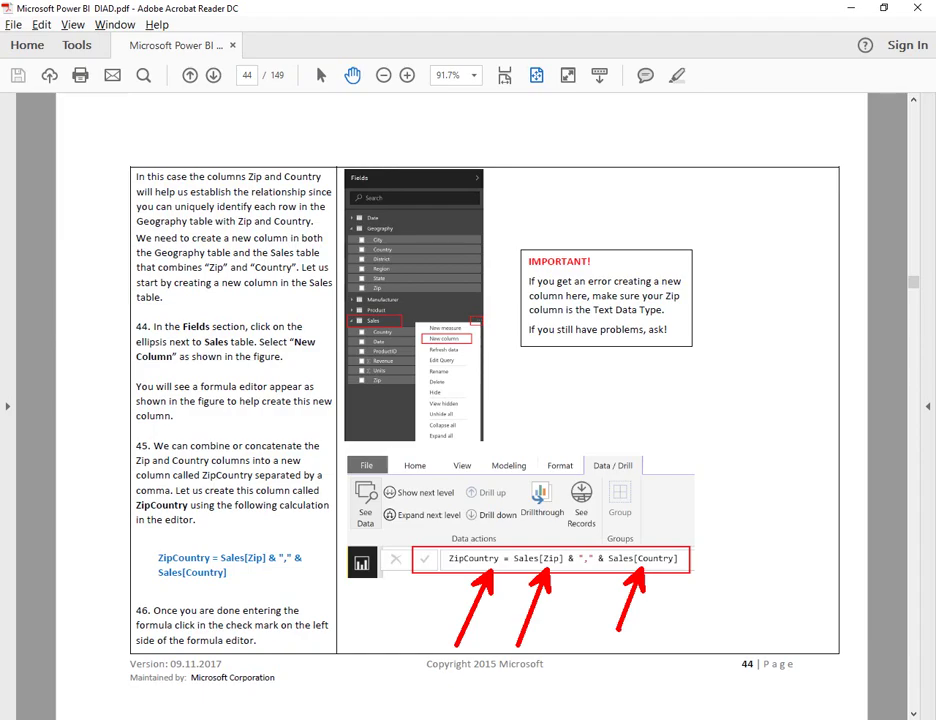
{"action": "key", "text": "Escape"}
{"action": "key", "text": "alt+Tab"}
Define it as ZipCountry = Sales[Zip] & "," & Sales[Country] and commit.
{"action": "type", "text": "Z"}
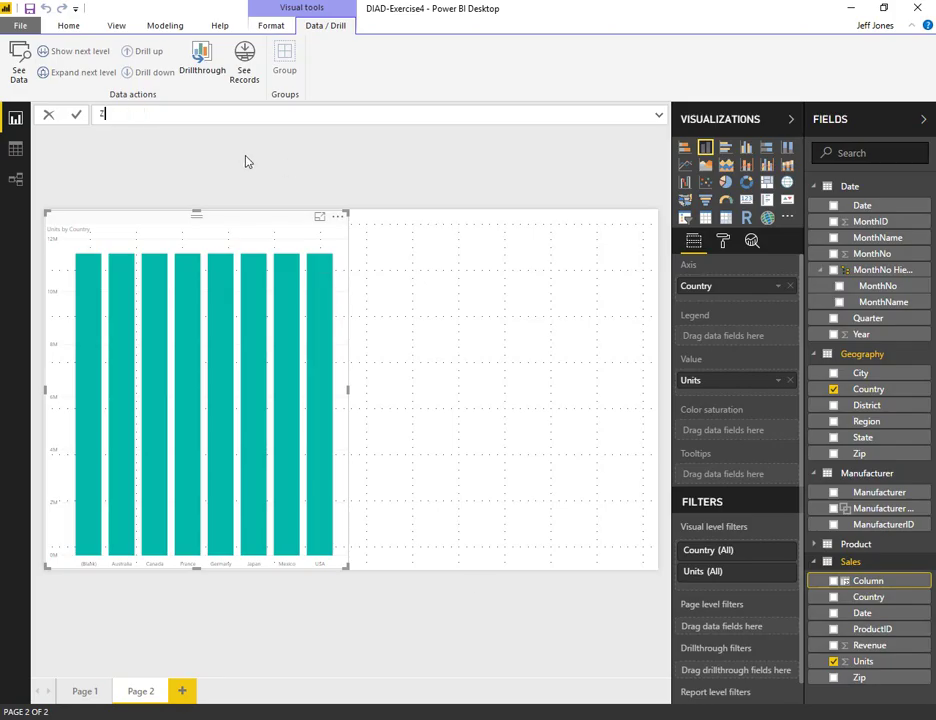
{"action": "type", "text": "ipCountry = Sales["}
{"action": "key", "text": "Down"}
{"action": "key", "text": "Down"}
{"action": "key", "text": "Down"}
{"action": "key", "text": "Down"}
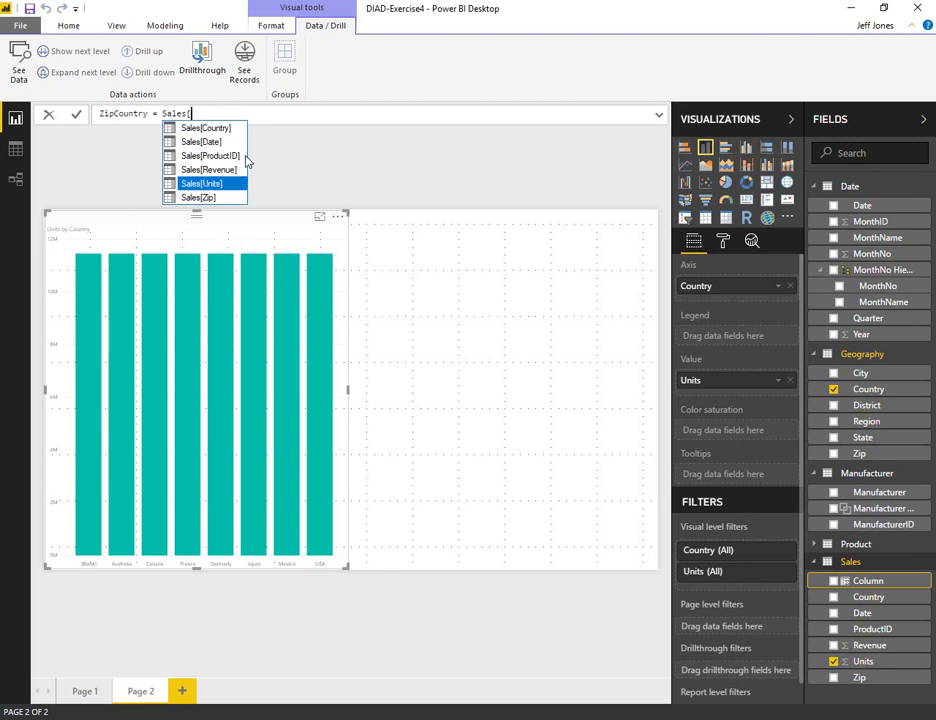
{"action": "key", "text": "Down"}
{"action": "key", "text": "Tab"}
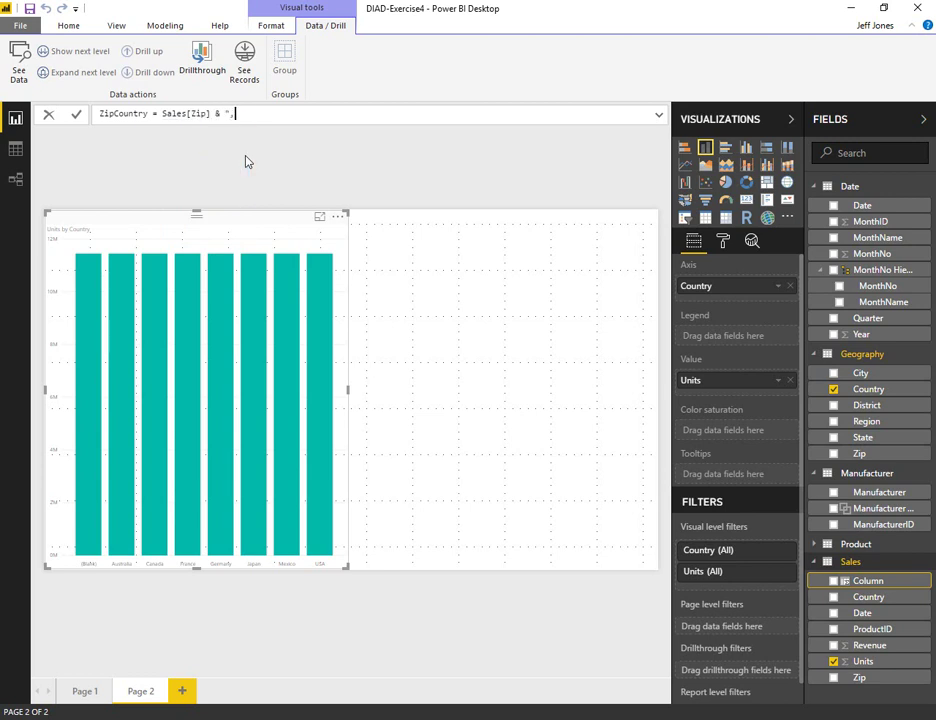
{"action": "type", "text": "& \",\" & Sales["}
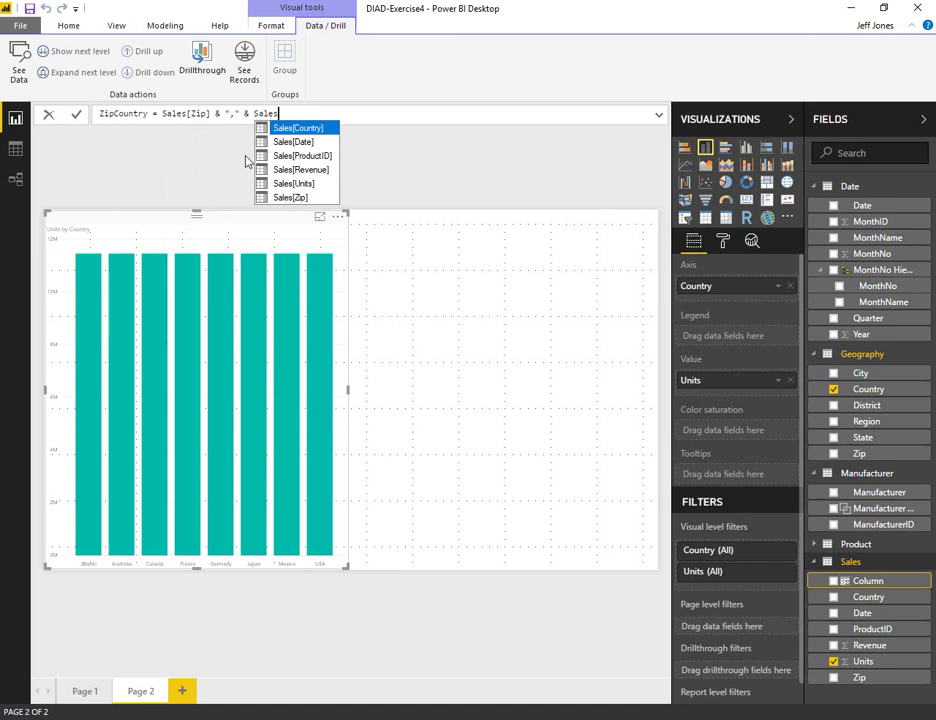
{"action": "key", "text": "Down"}
{"action": "key", "text": "Up"}
{"action": "key", "text": "Tab"}
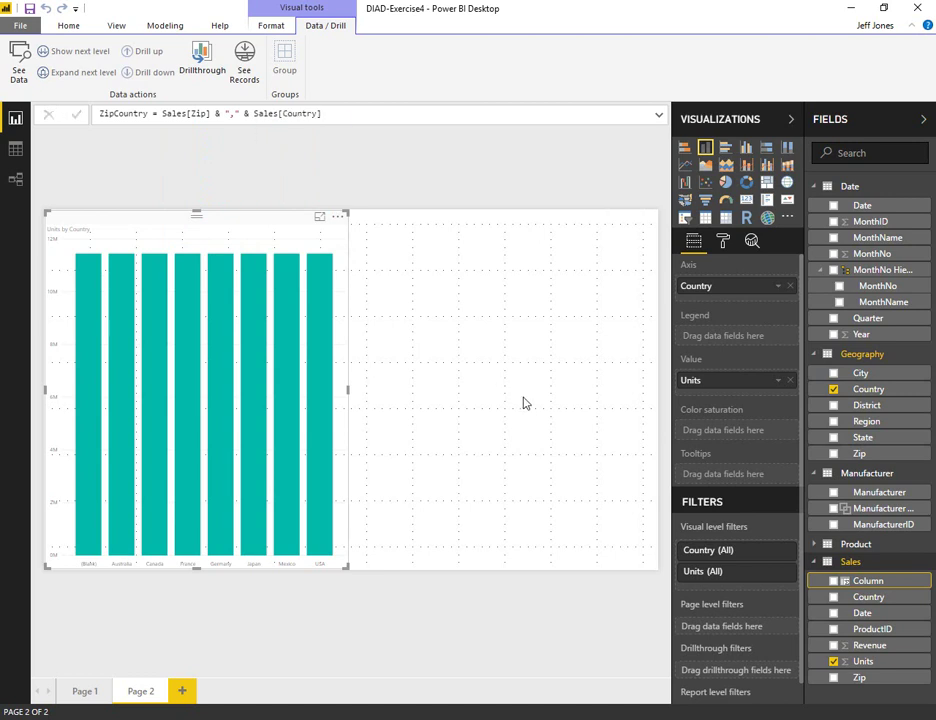
{"action": "key", "text": "Return"}
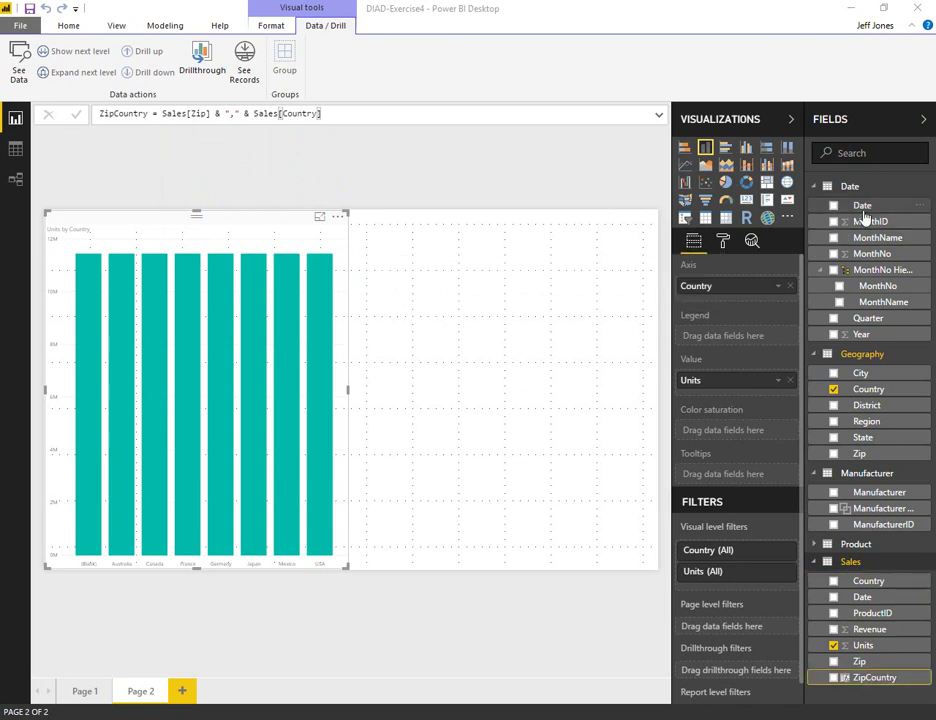
Create the Geography column ZipCountry = Geography[Zip] & "," & Geography[Country].
{"action": "right_click", "coordinate": [924, 354]}
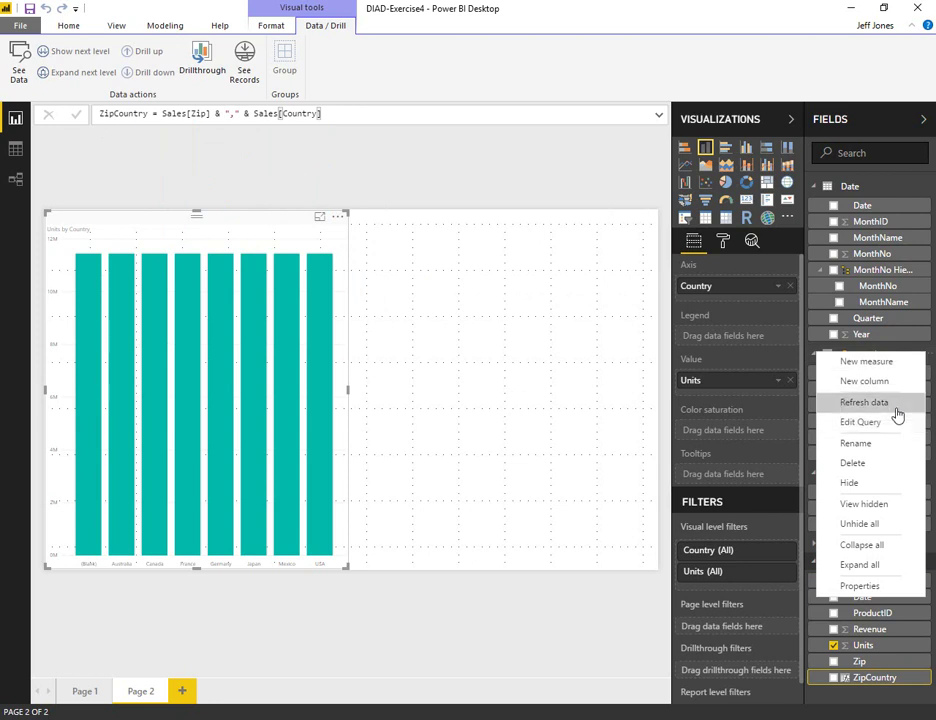
{"action": "left_click", "coordinate": [863, 381]}
{"action": "type", "text": "ZipCountry ="}
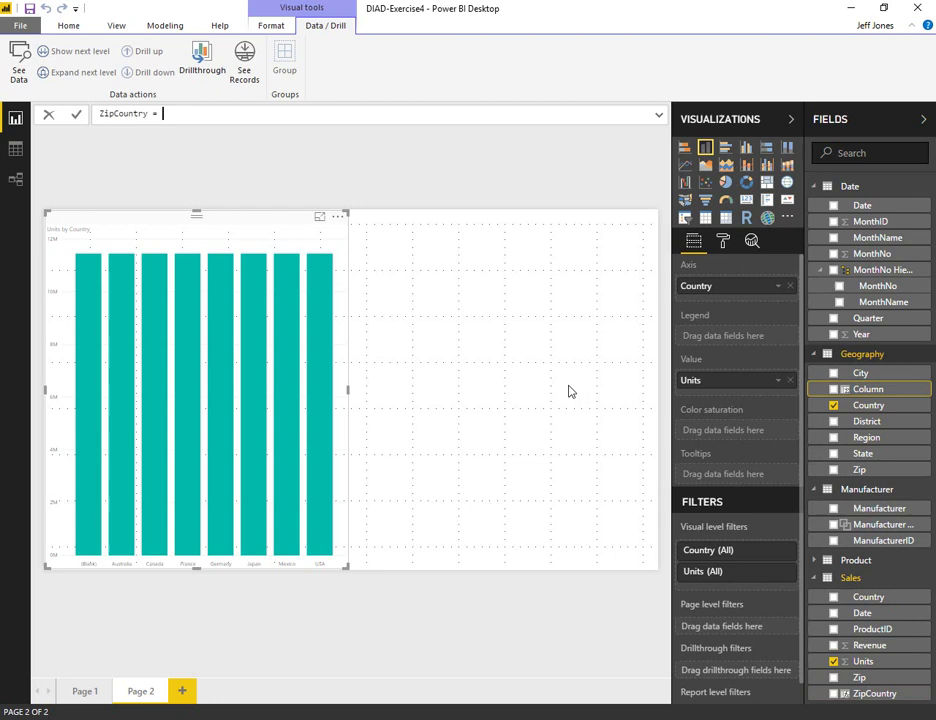
{"action": "type", "text": " Geoo"}
{"action": "key", "text": "Down"}
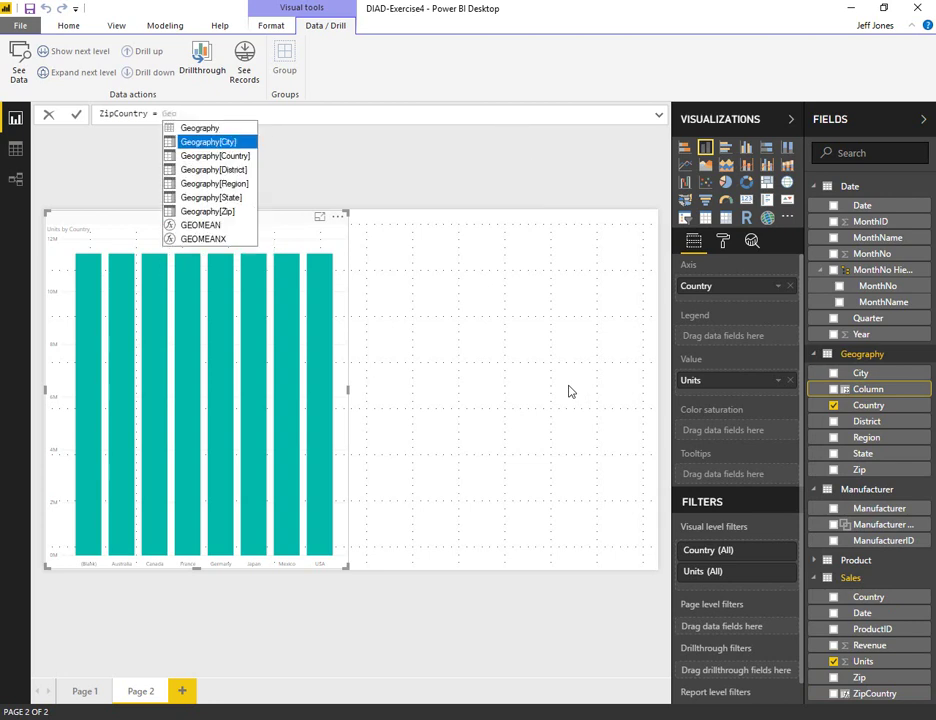
{"action": "key", "text": "Down"}
{"action": "key", "text": "Down"}
{"action": "key", "text": "Down"}
{"action": "key", "text": "Down"}
{"action": "key", "text": "Down"}
{"action": "key", "text": "Tab"}
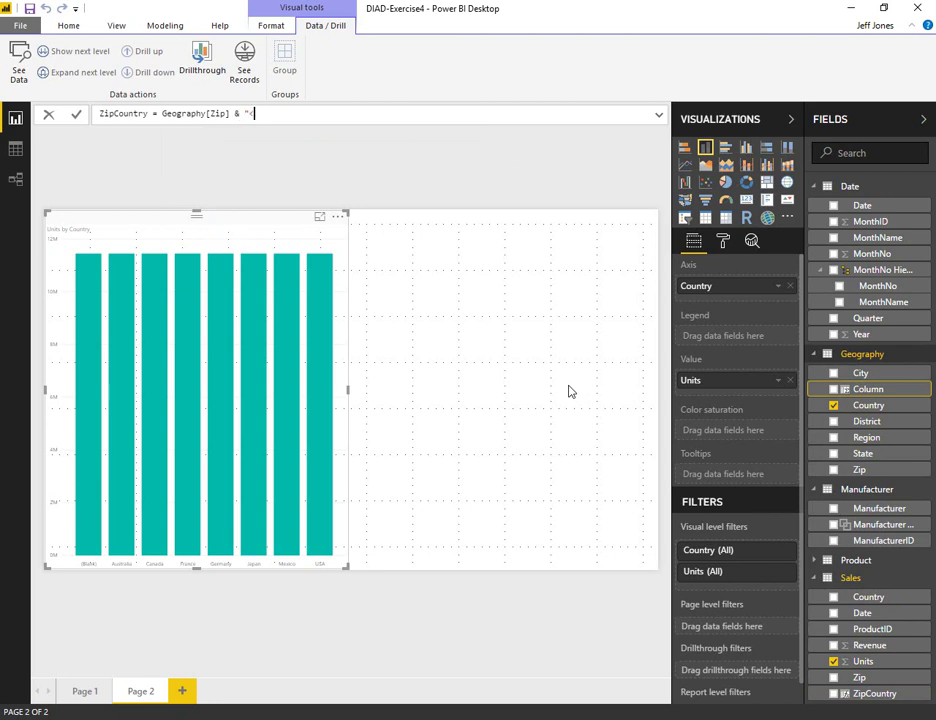
{"action": "type", "text": "& \",\" & Geog"}
{"action": "key", "text": "Down"}
{"action": "key", "text": "Down"}
{"action": "key", "text": "Tab"}
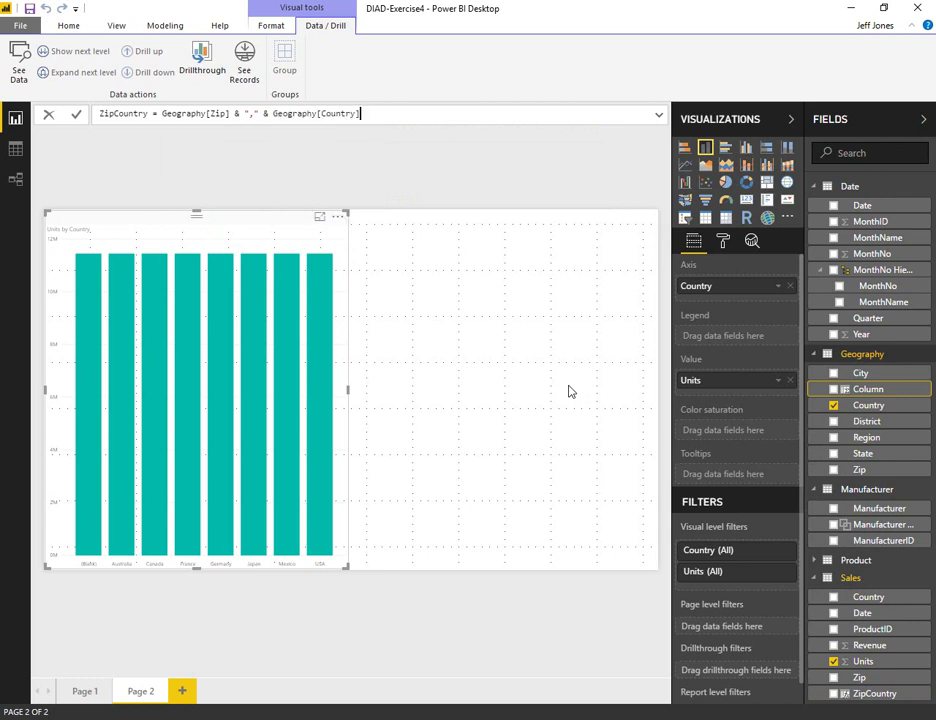
{"action": "left_click", "coordinate": [76, 114]}
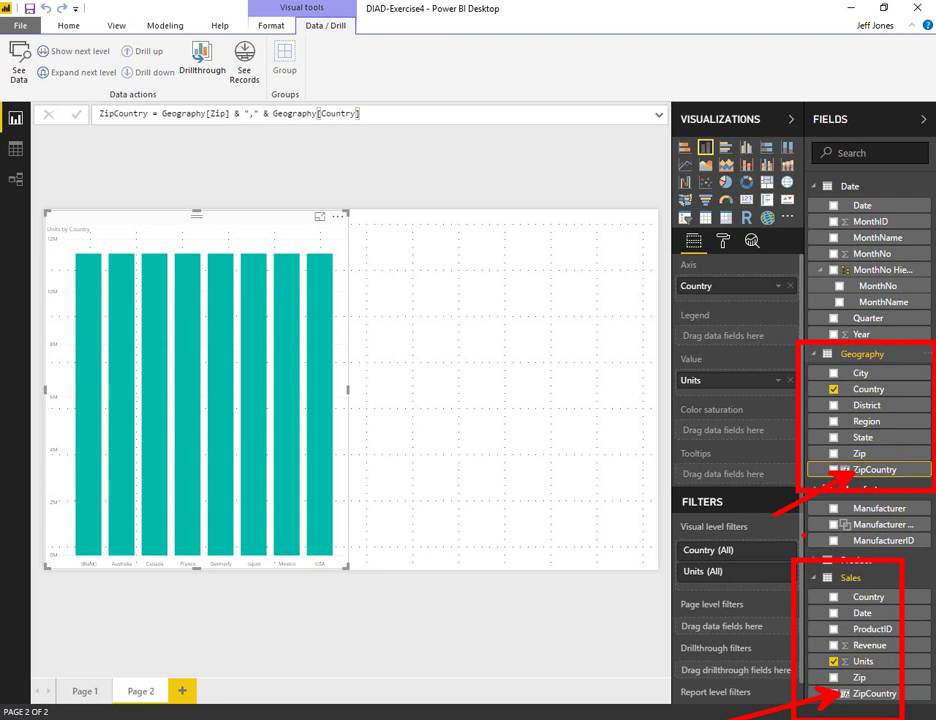
Create a one-to-many relationship between Geography ZipCountry and Sales ZipCountry.
{"action": "left_click", "coordinate": [170, 26]}
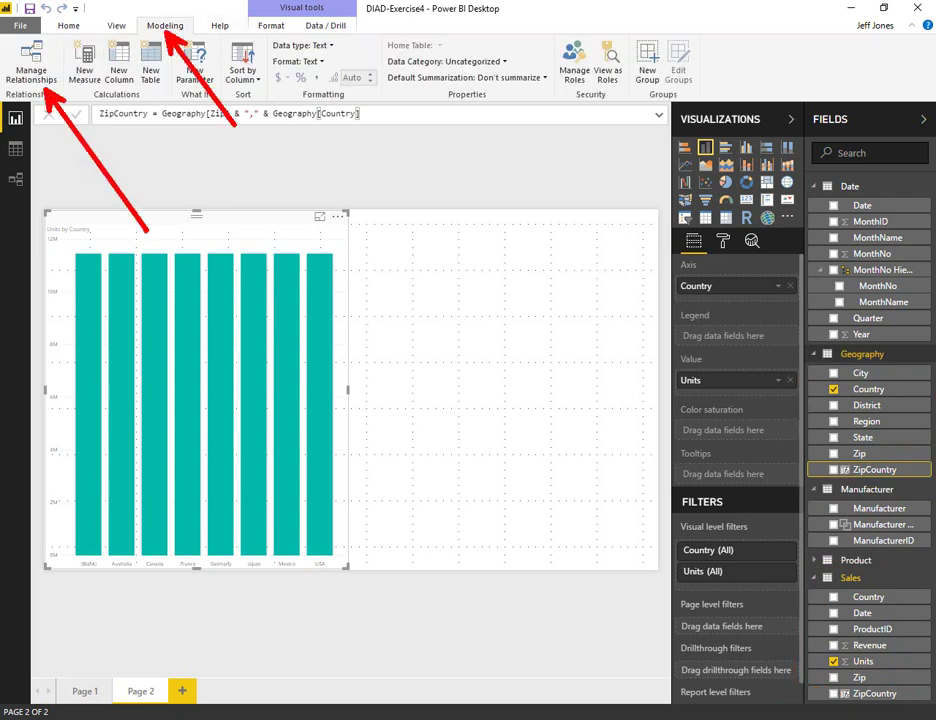
{"action": "left_click", "coordinate": [31, 62]}
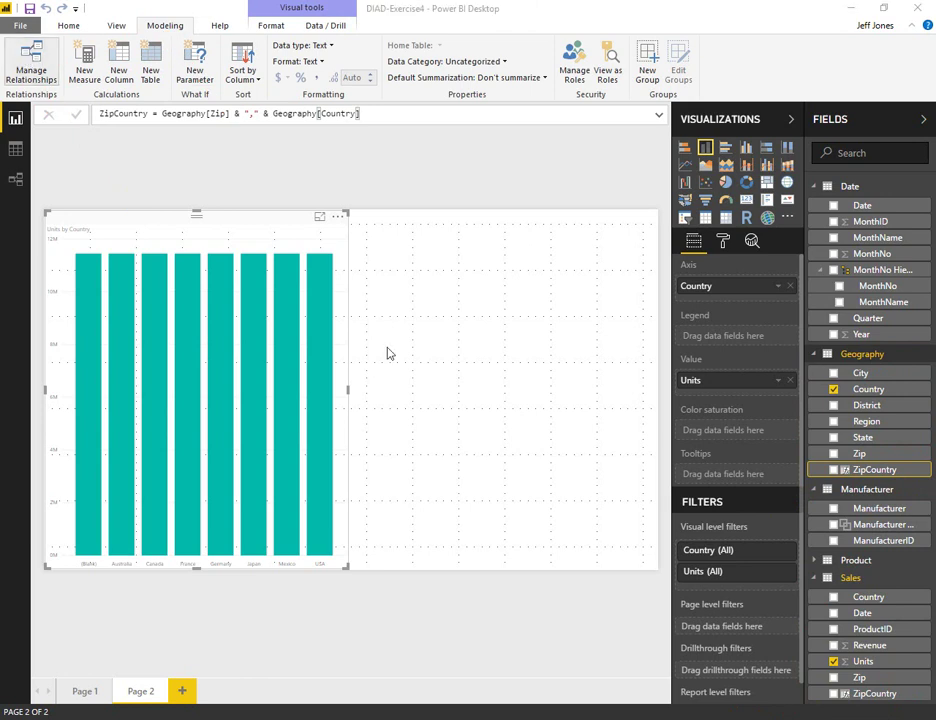
{"action": "left_click", "coordinate": [228, 490]}
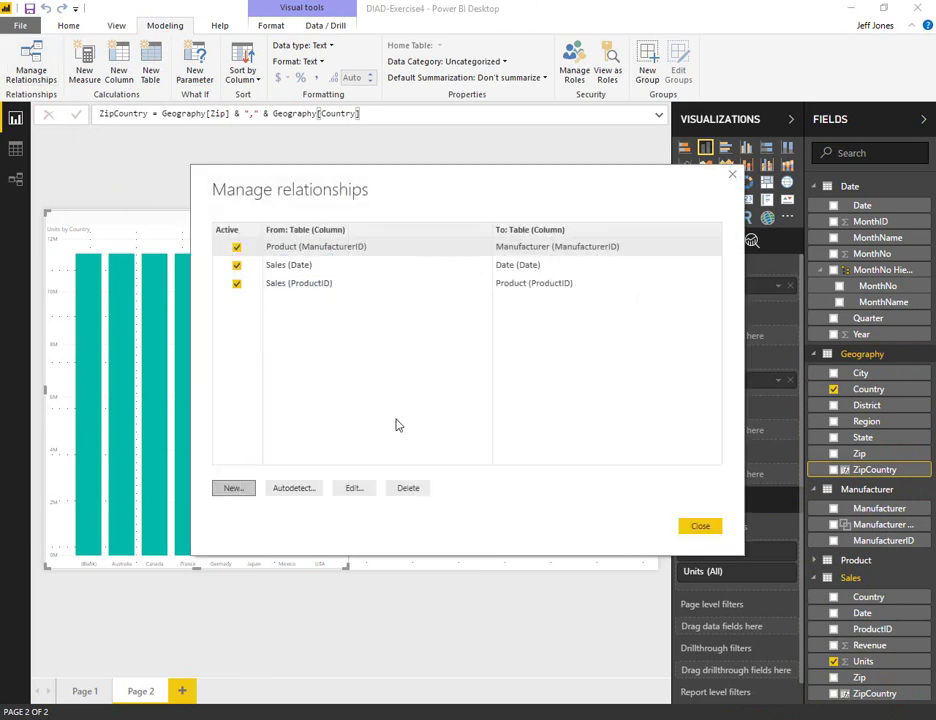
{"action": "left_click", "coordinate": [441, 229]}
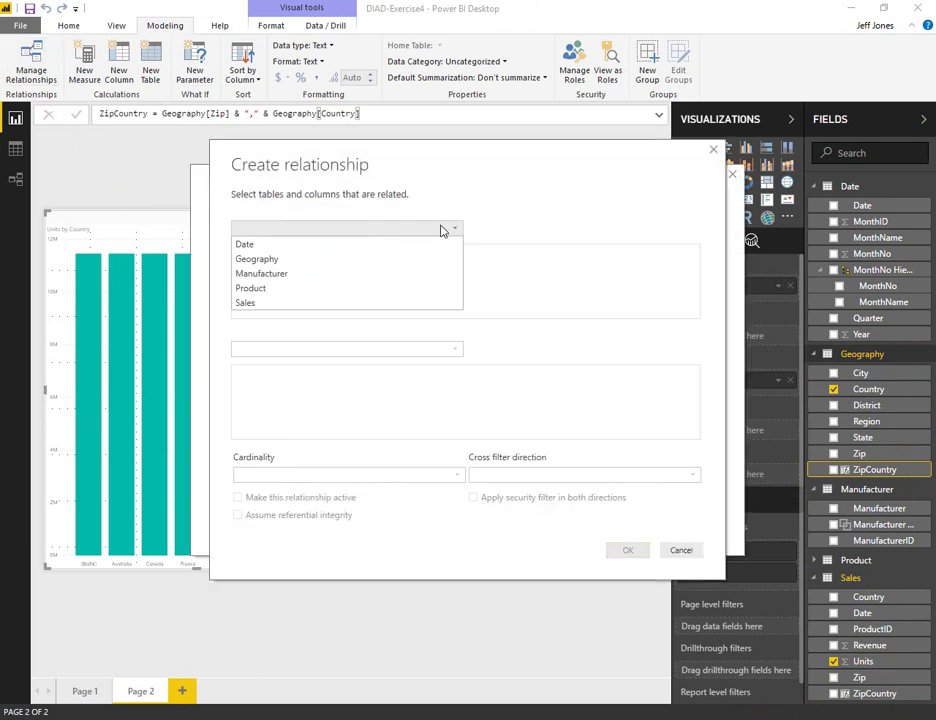
{"action": "left_click", "coordinate": [380, 259]}
{"action": "left_click", "coordinate": [508, 258]}
{"action": "left_click", "coordinate": [440, 348]}
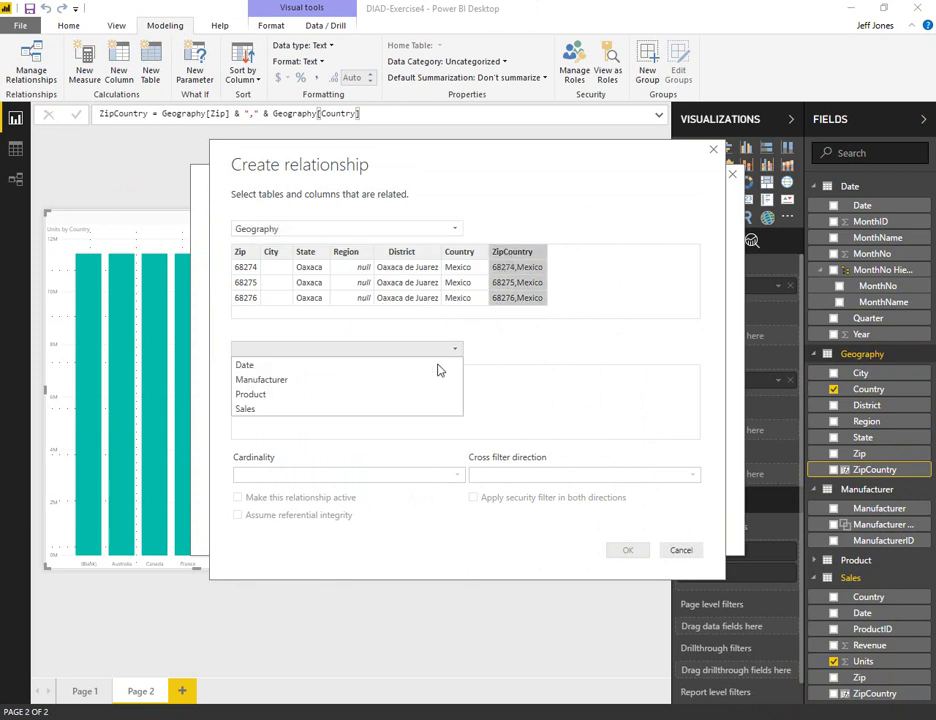
{"action": "left_click", "coordinate": [389, 409]}
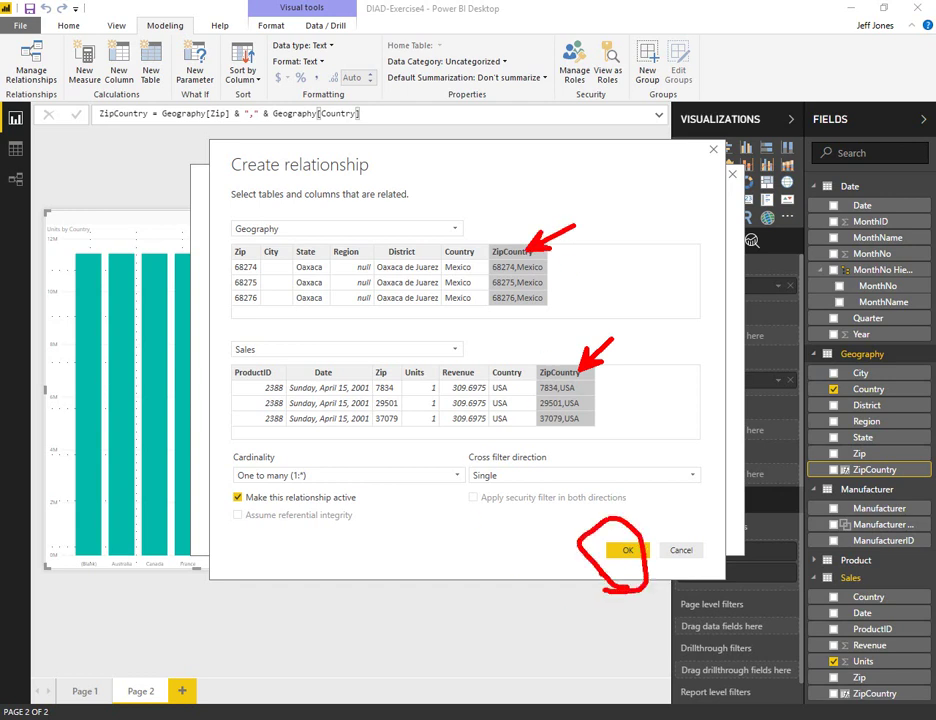
{"action": "left_click", "coordinate": [630, 550]}
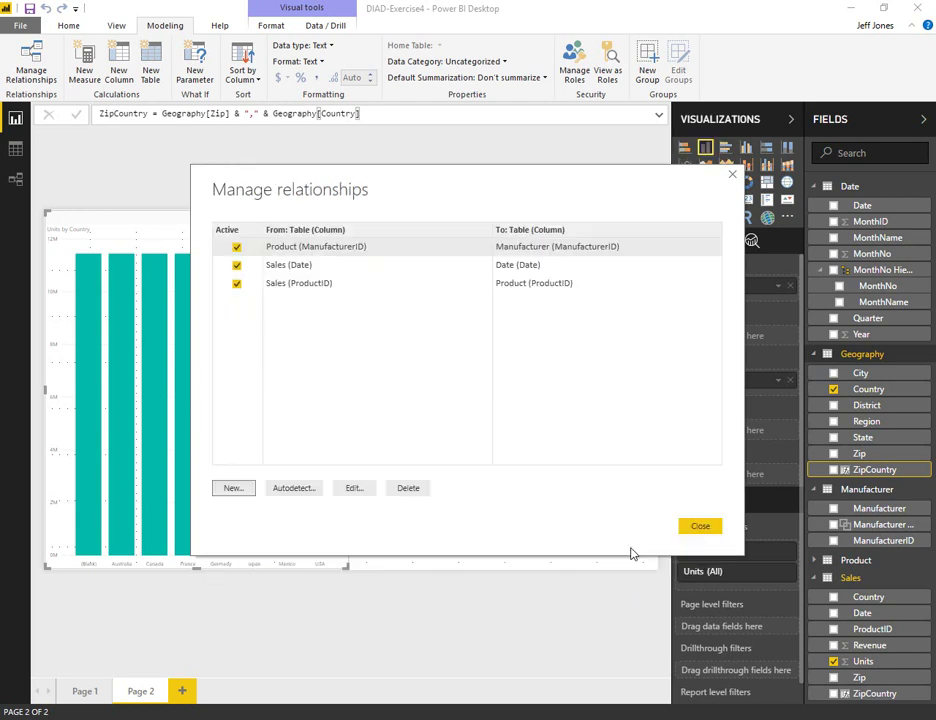
{"action": "left_click", "coordinate": [697, 527]}
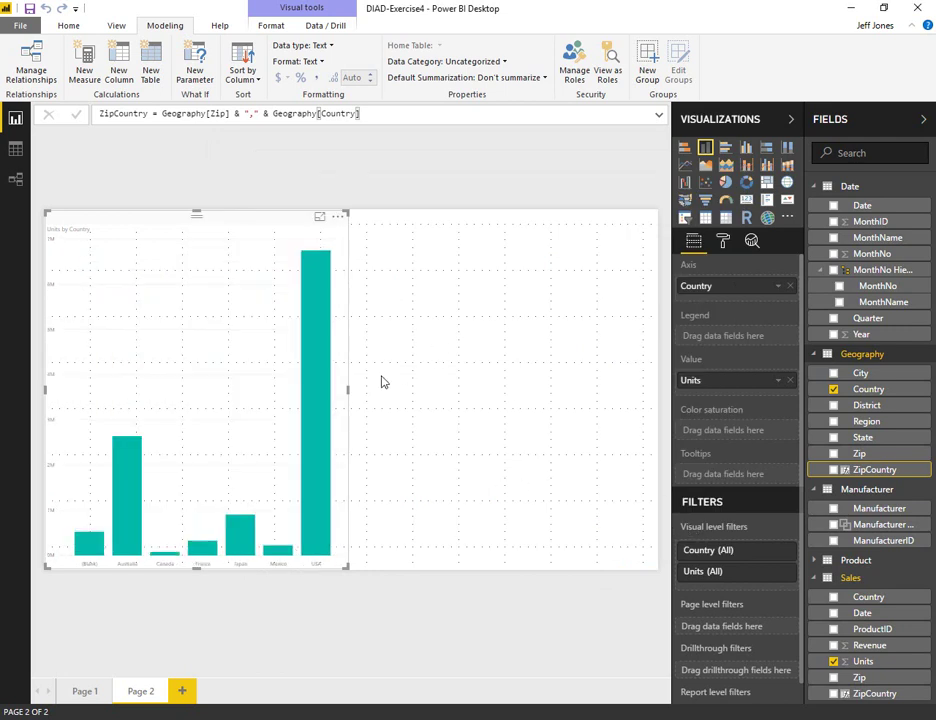
Advance the tutorial PDF to page 49.
{"action": "key", "text": "alt+Tab"}
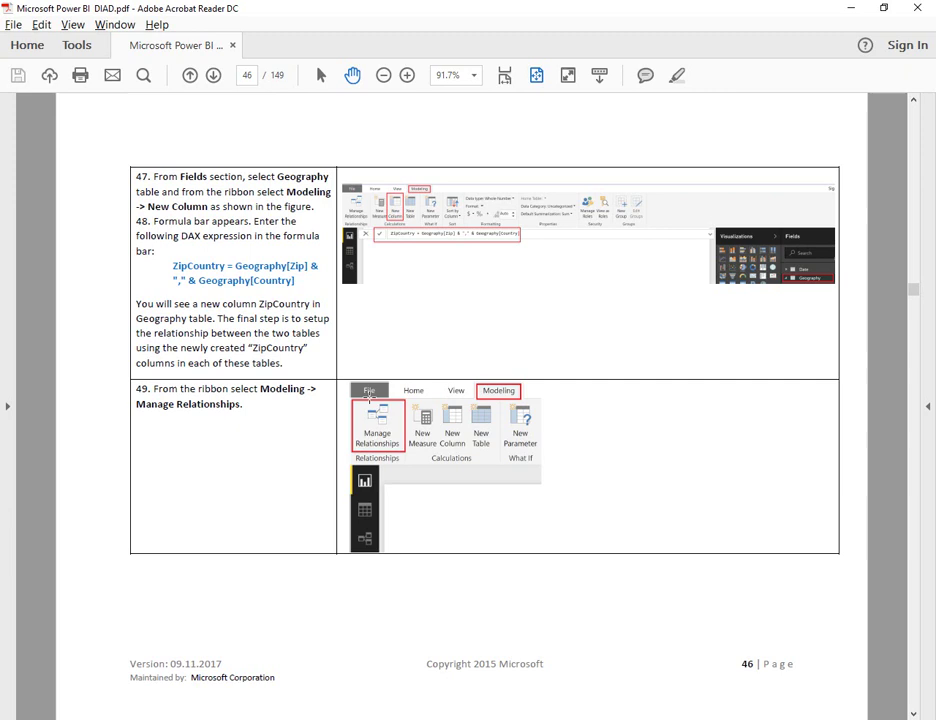
{"action": "scroll", "coordinate": [729, 529], "scroll_direction": "down", "scroll_amount": 3}
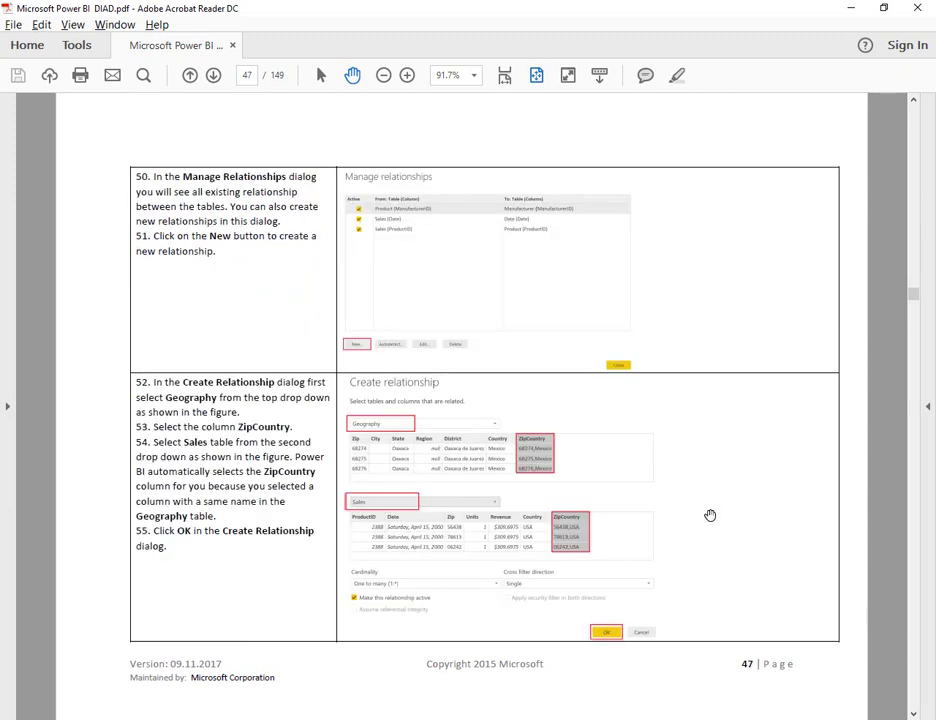
{"action": "left_click", "coordinate": [912, 692]}
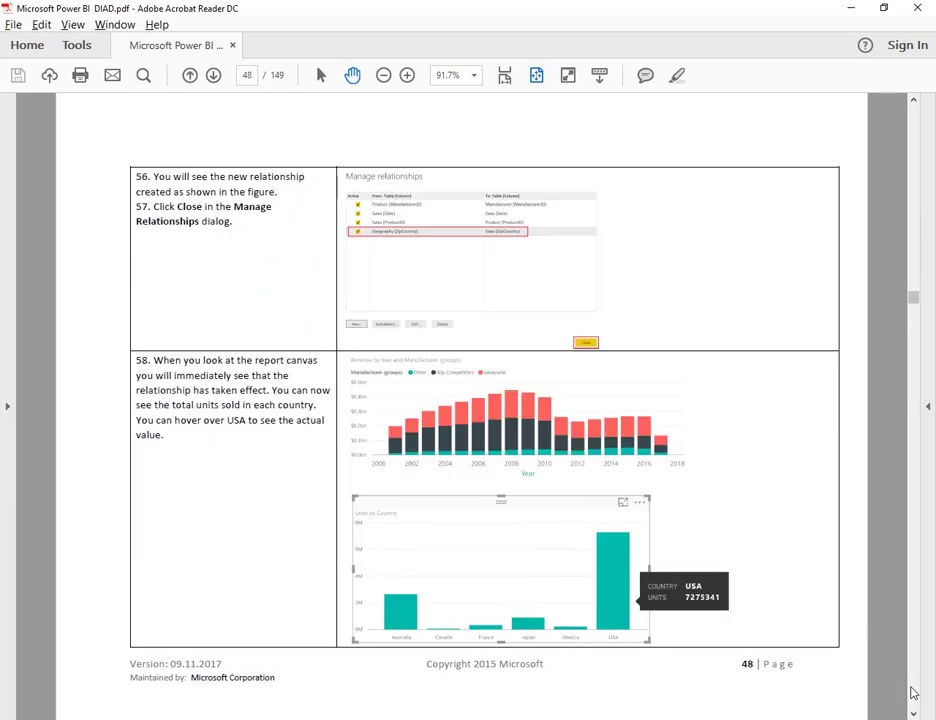
{"action": "left_click", "coordinate": [912, 692]}
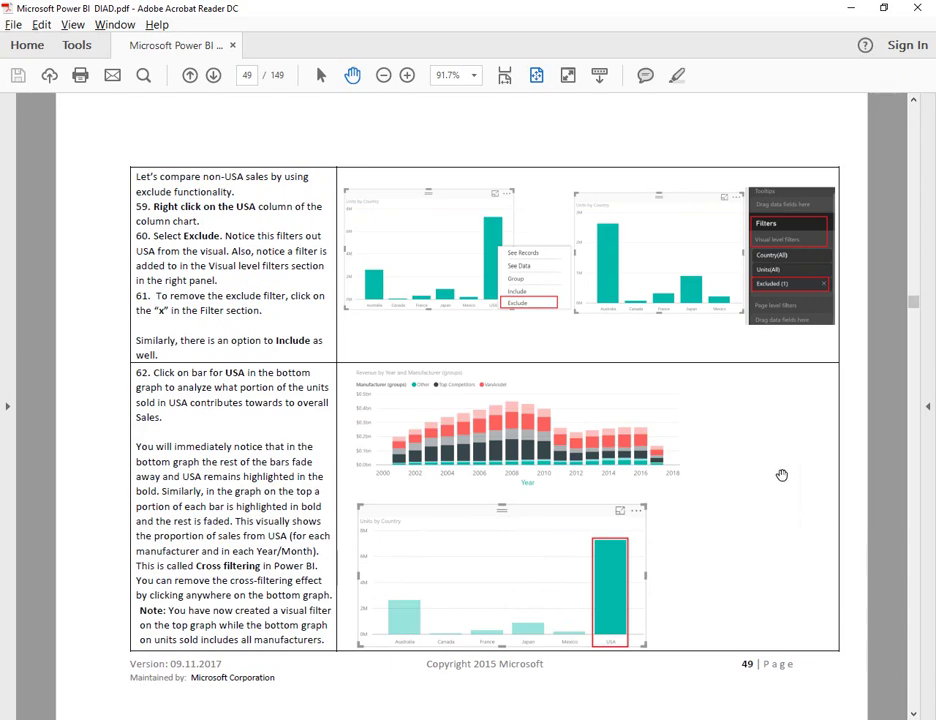
{"action": "key", "text": "alt+Tab"}
Exclude the USA bar from the Units by Country chart.
{"action": "left_click", "coordinate": [309, 384]}
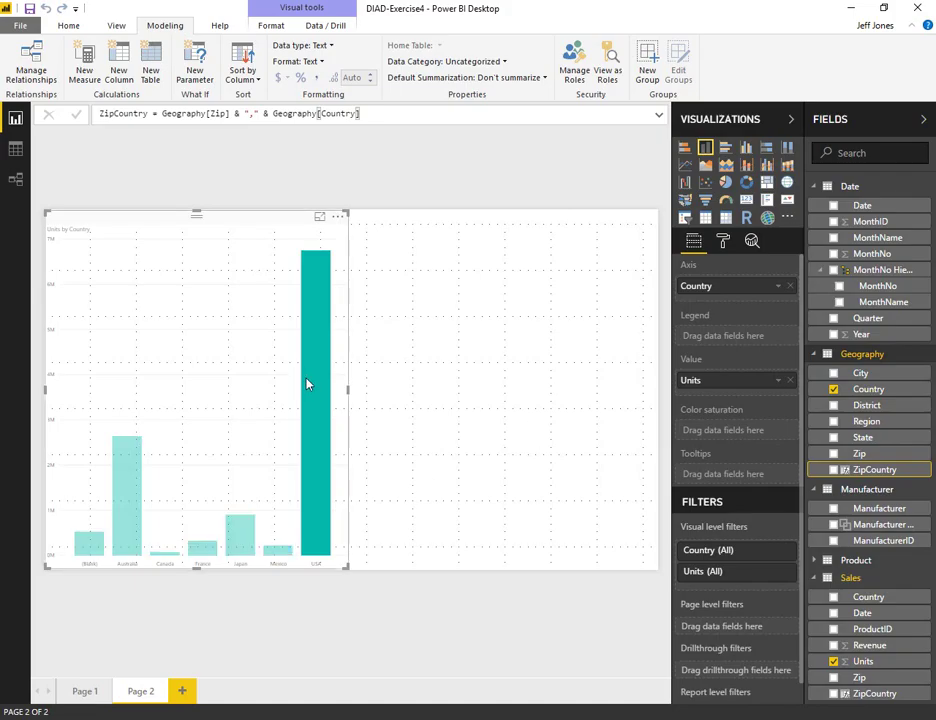
{"action": "right_click", "coordinate": [316, 391]}
{"action": "left_click", "coordinate": [358, 480]}
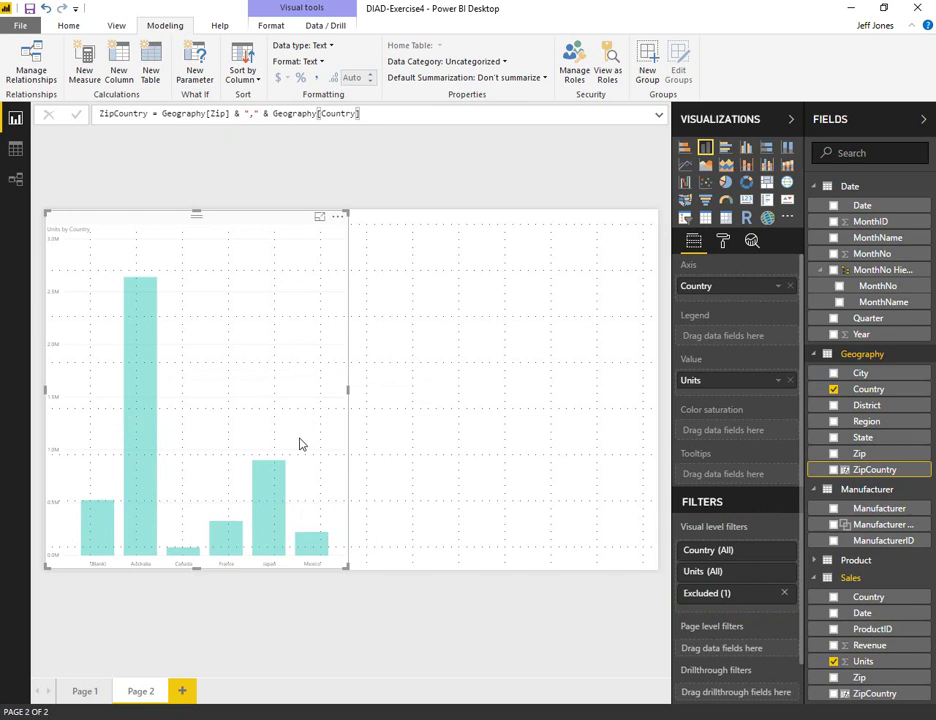
{"action": "left_click", "coordinate": [483, 453]}
{"action": "left_click", "coordinate": [268, 303]}
{"action": "key", "text": "alt+Tab"}
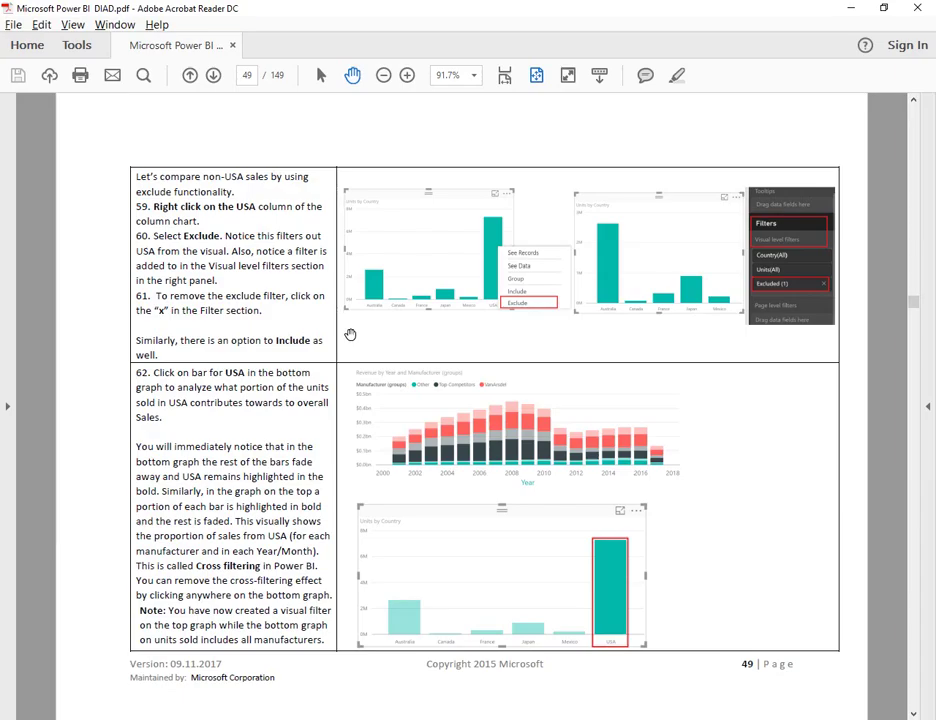
{"action": "scroll", "coordinate": [416, 433], "scroll_direction": "down", "scroll_amount": 1}
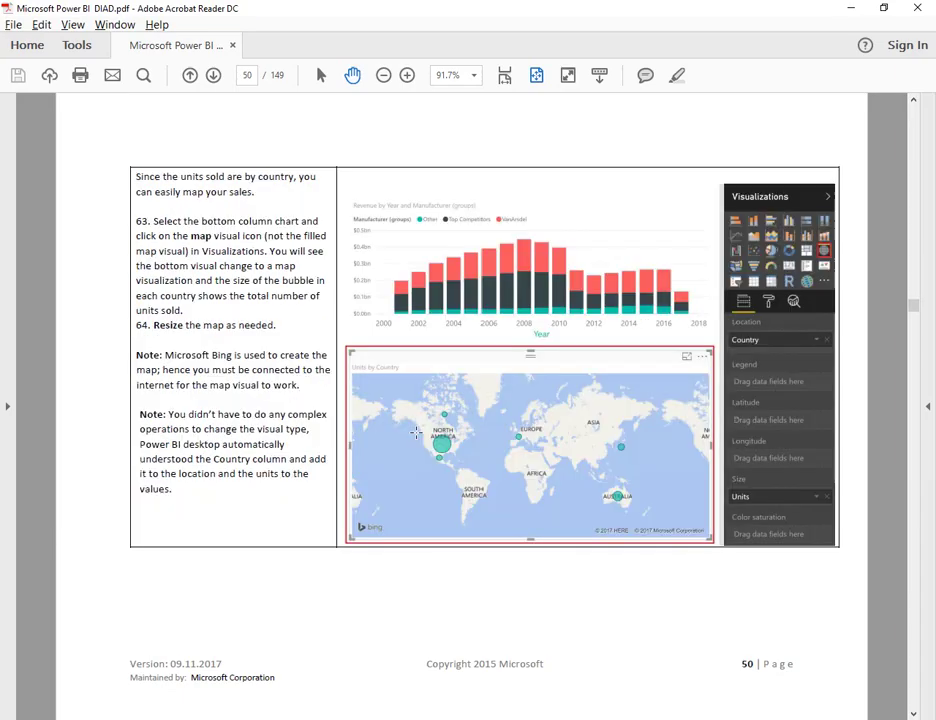
Shrink the revenue column chart on Page 1 to the top half of the page.
{"action": "key", "text": "alt+Tab"}
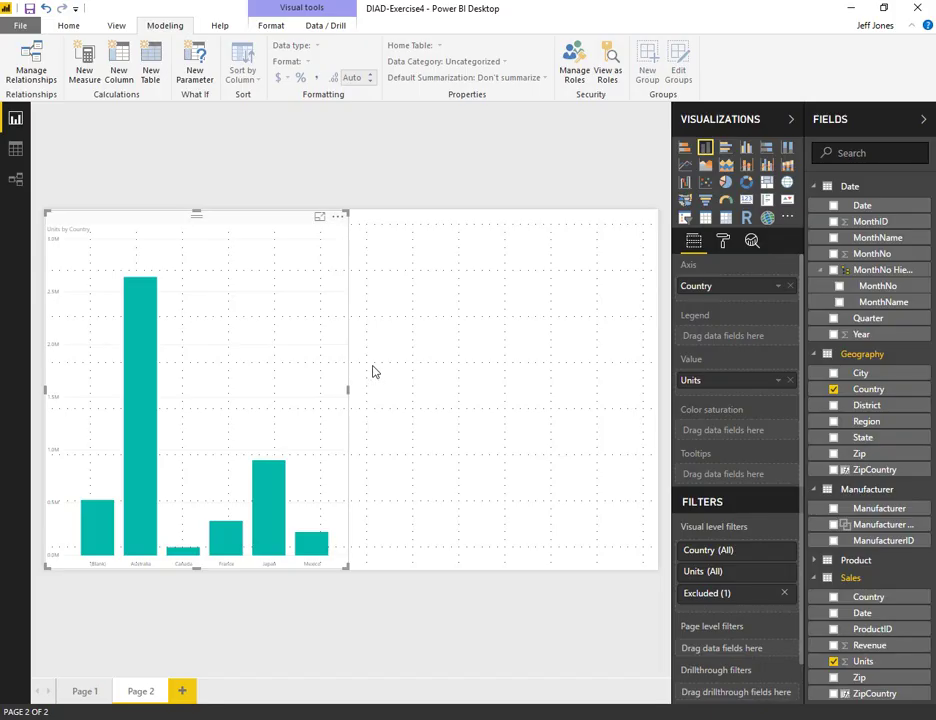
{"action": "left_click", "coordinate": [96, 690]}
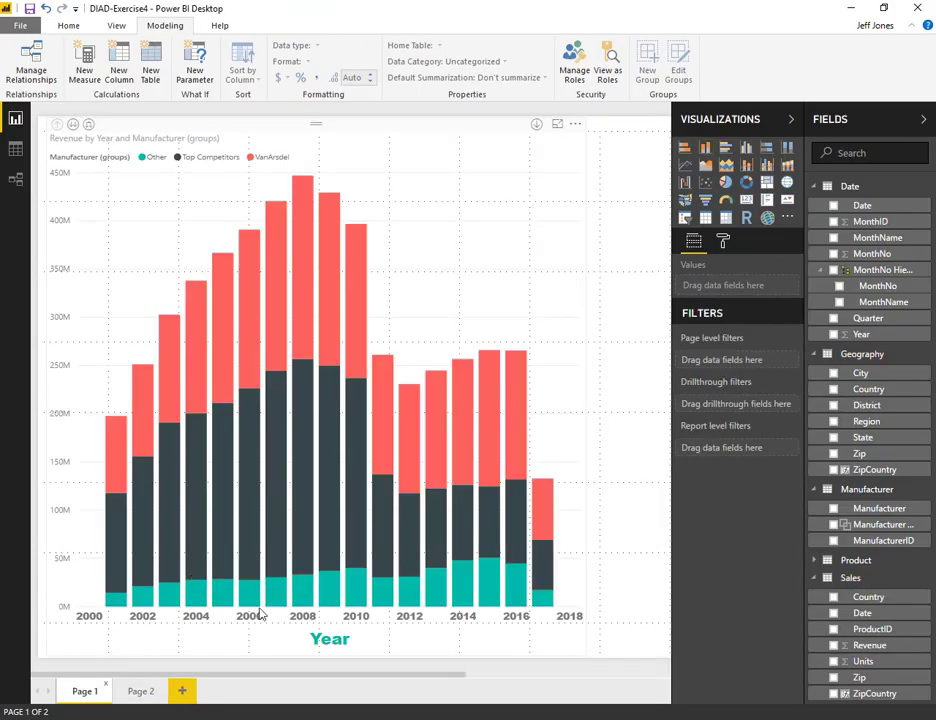
{"action": "left_click", "coordinate": [211, 652]}
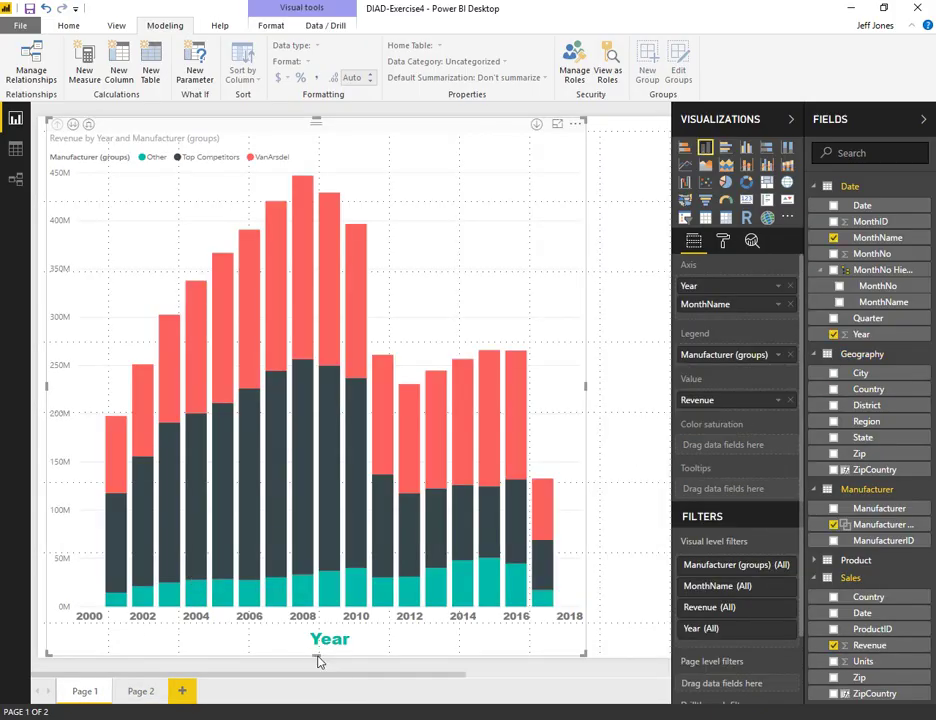
{"action": "left_click", "coordinate": [316, 661]}
{"action": "left_click", "coordinate": [306, 654]}
{"action": "left_click_drag", "start_coordinate": [317, 654], "coordinate": [320, 480]}
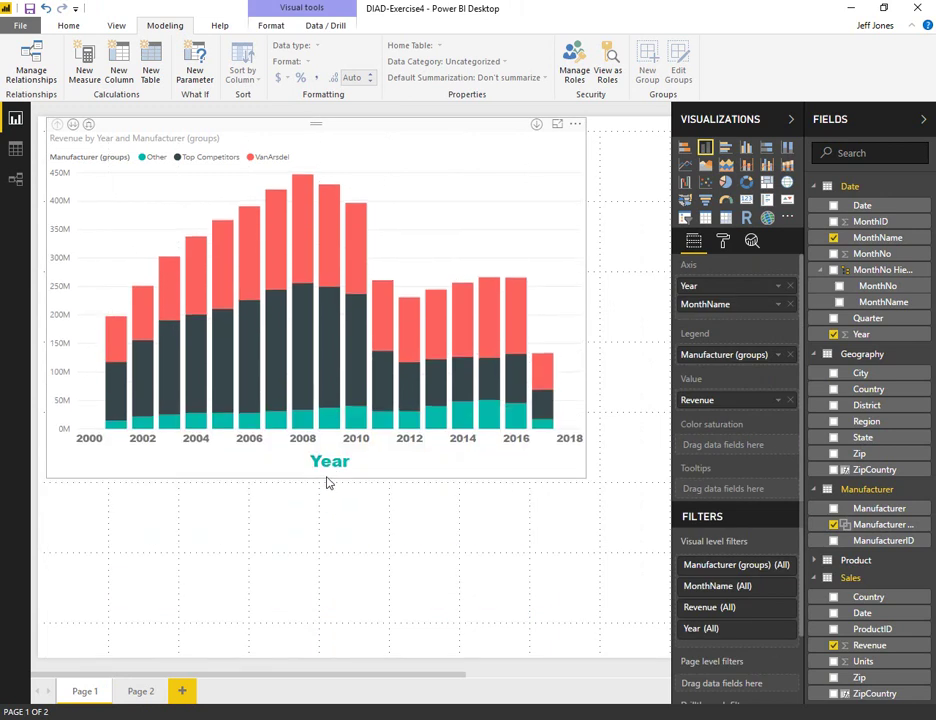
{"action": "left_click", "coordinate": [686, 201]}
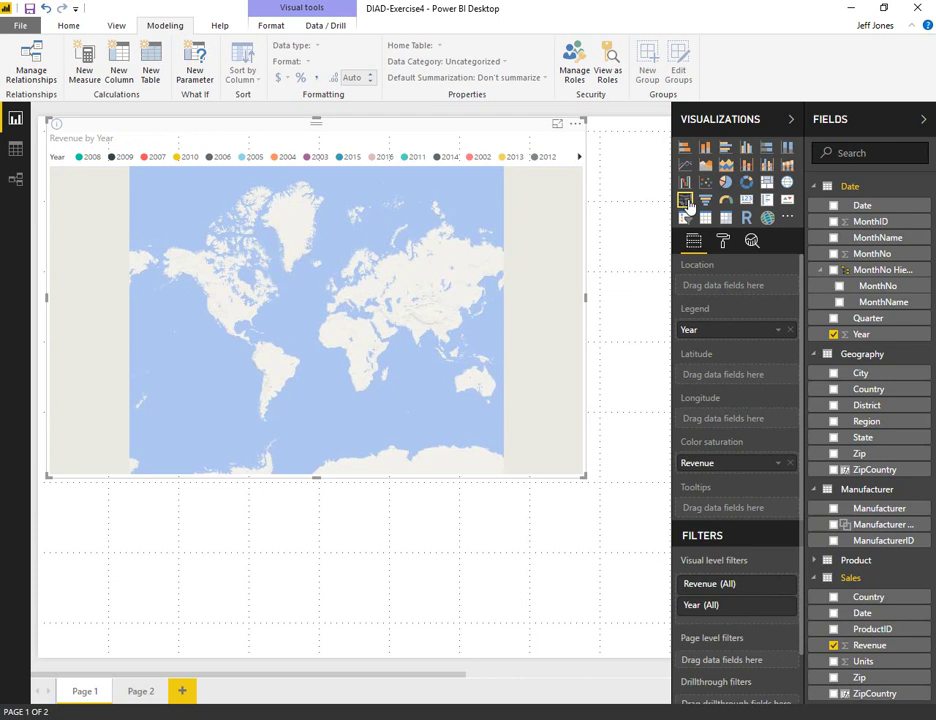
{"action": "key", "text": "ctrl+z"}
{"action": "left_click", "coordinate": [455, 580]}
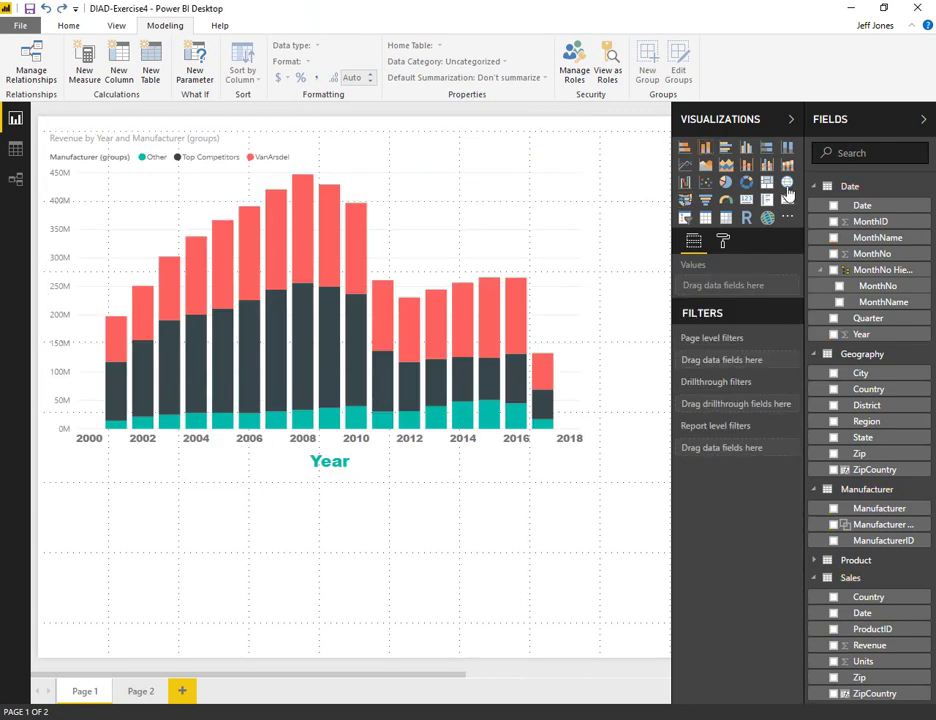
Add a blank map visual below the column chart and stretch it across the bottom.
{"action": "left_click", "coordinate": [787, 184]}
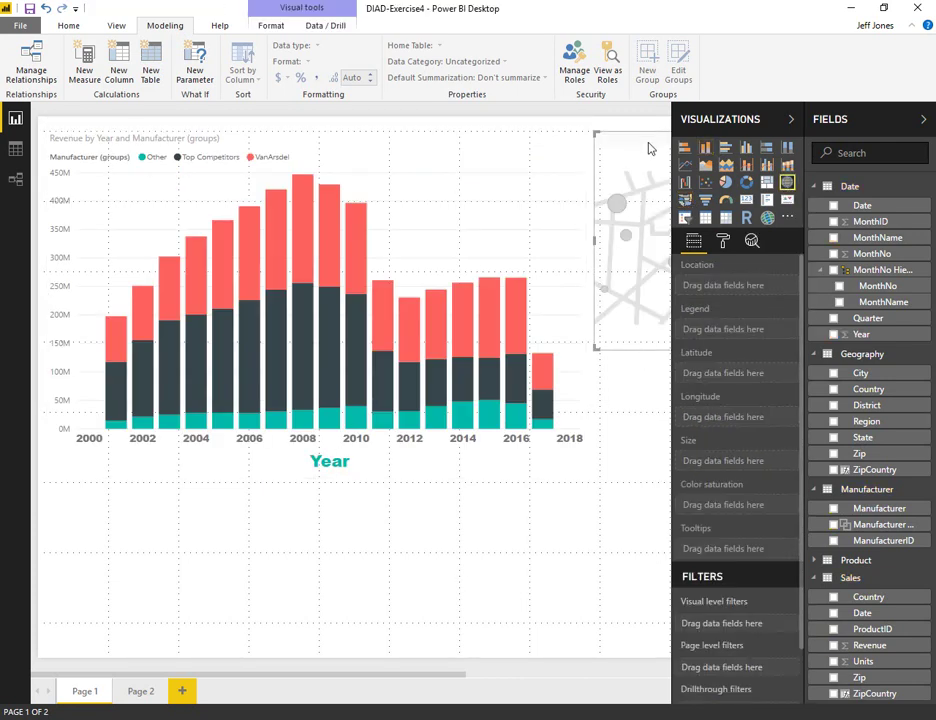
{"action": "left_click_drag", "start_coordinate": [650, 146], "coordinate": [90, 526]}
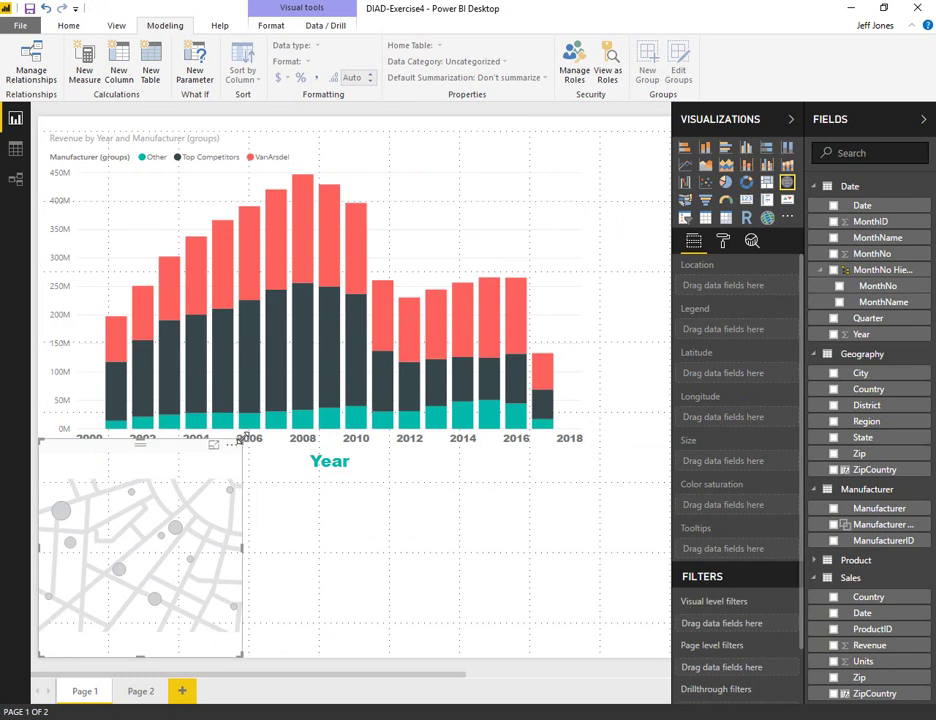
{"action": "left_click_drag", "start_coordinate": [242, 441], "coordinate": [610, 458]}
{"action": "left_click", "coordinate": [610, 458]}
{"action": "key", "text": "alt+Tab"}
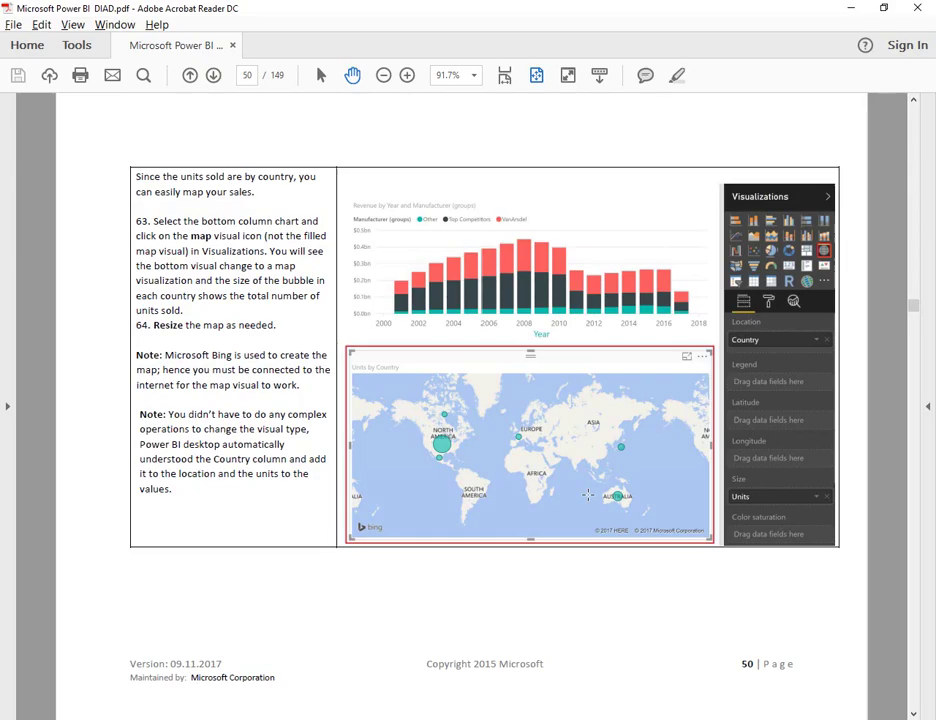
{"action": "key", "text": "alt+Tab"}
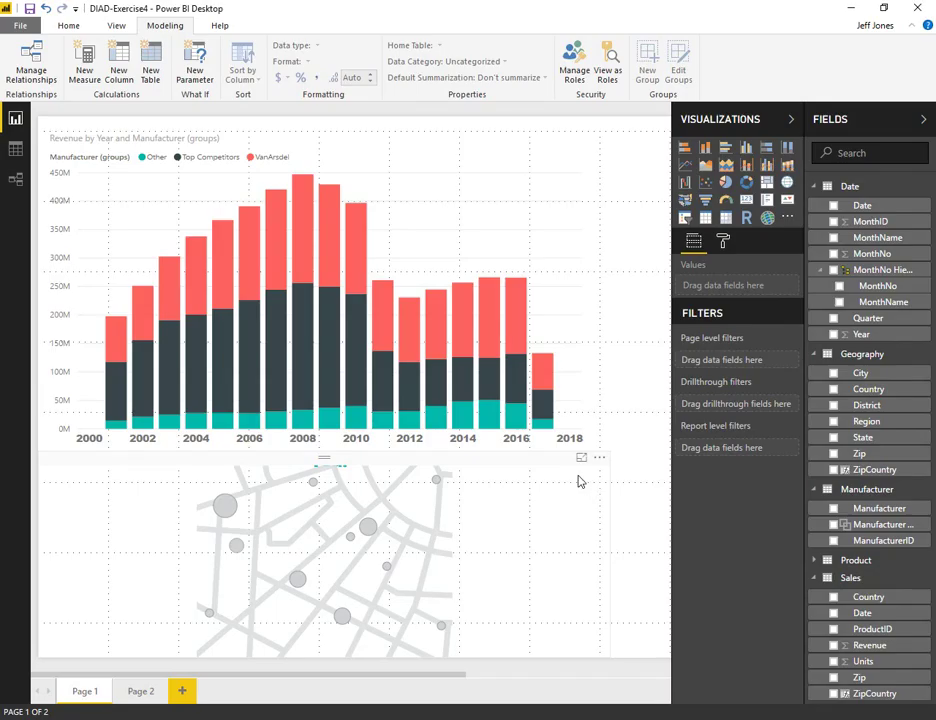
Plot Country as the map's locations with bubbles sized by Units.
{"action": "left_click", "coordinate": [362, 540]}
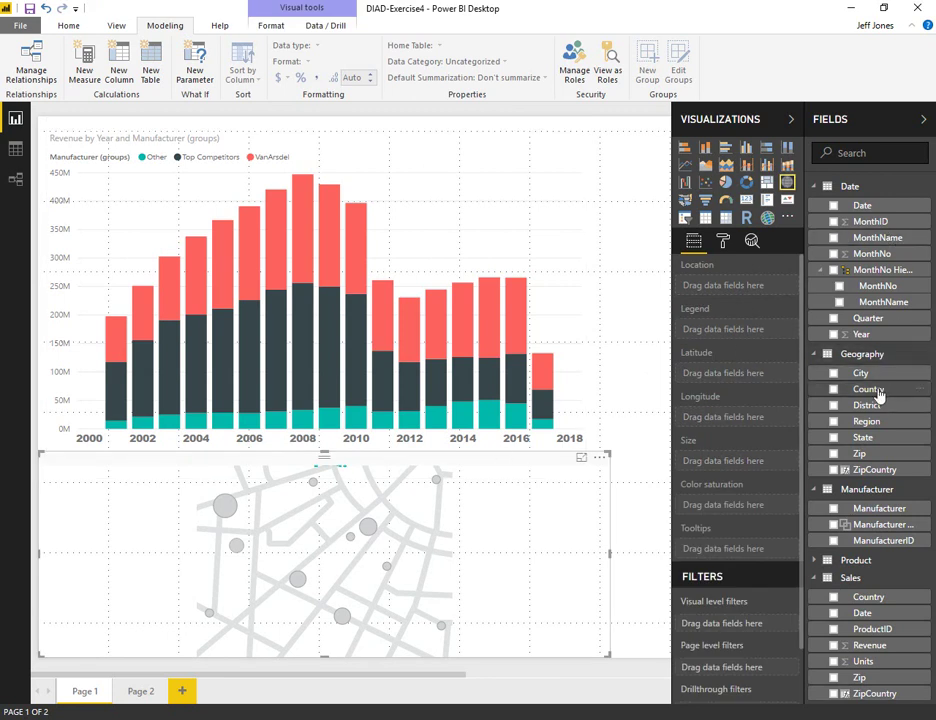
{"action": "key", "text": "alt+Tab"}
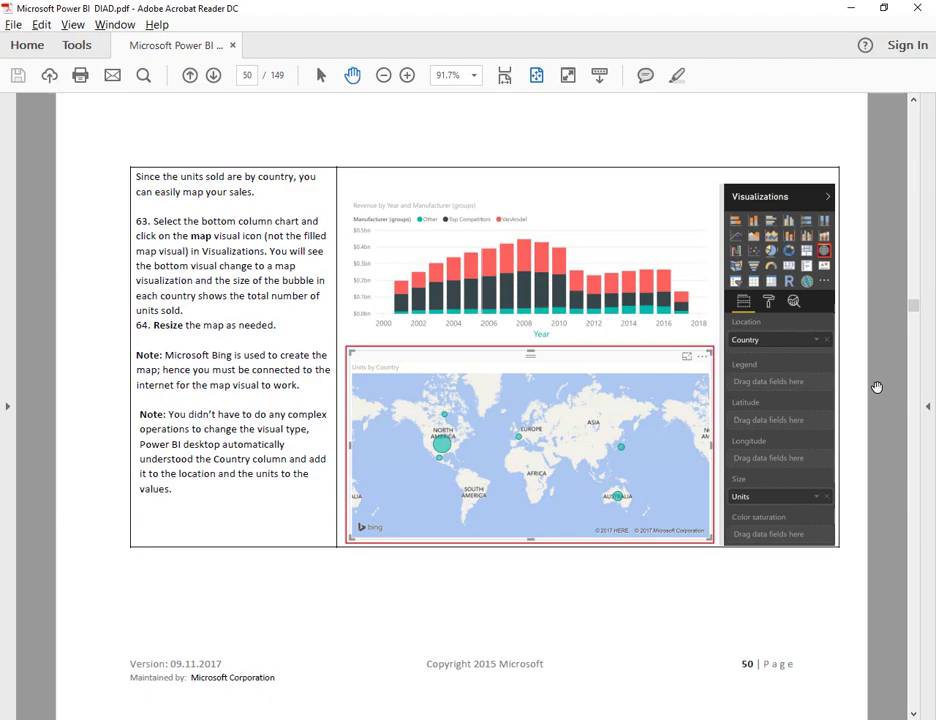
{"action": "key", "text": "alt+Tab"}
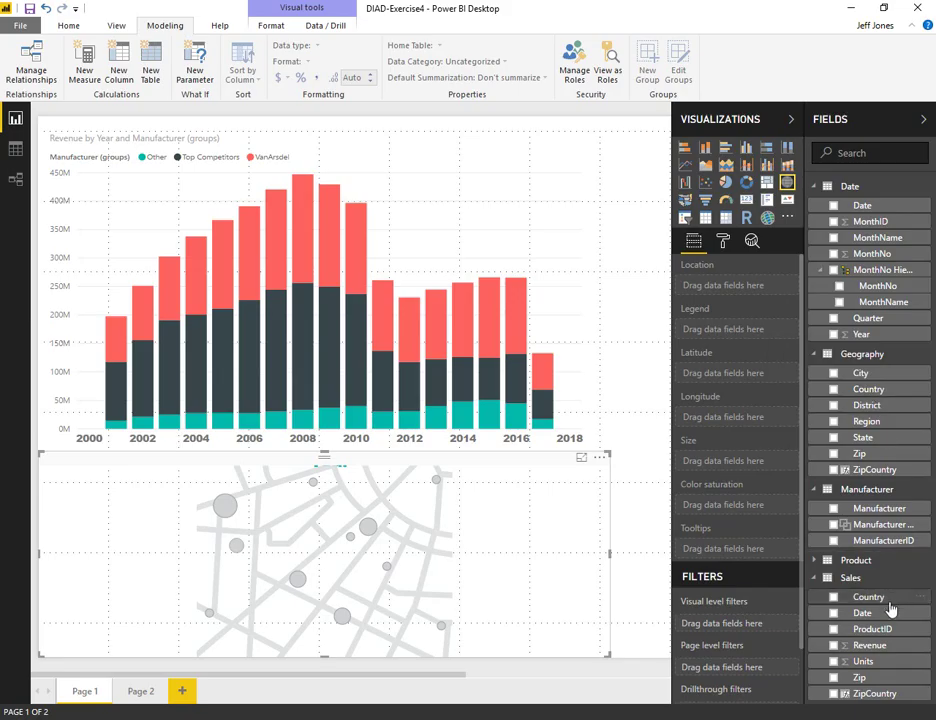
{"action": "left_click_drag", "start_coordinate": [868, 594], "coordinate": [724, 286]}
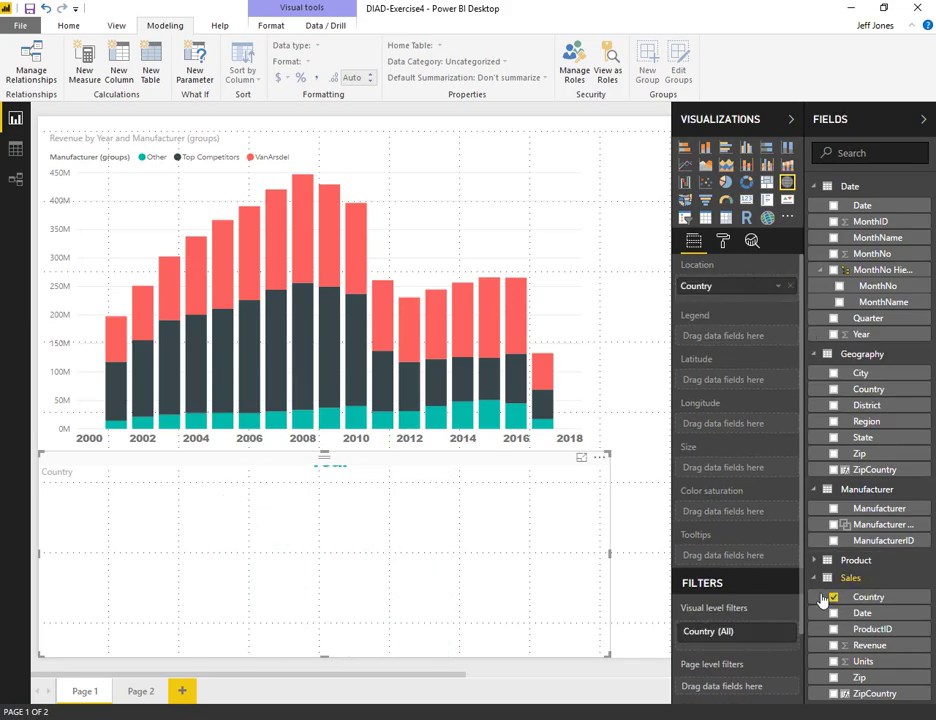
{"action": "left_click_drag", "start_coordinate": [868, 662], "coordinate": [744, 466]}
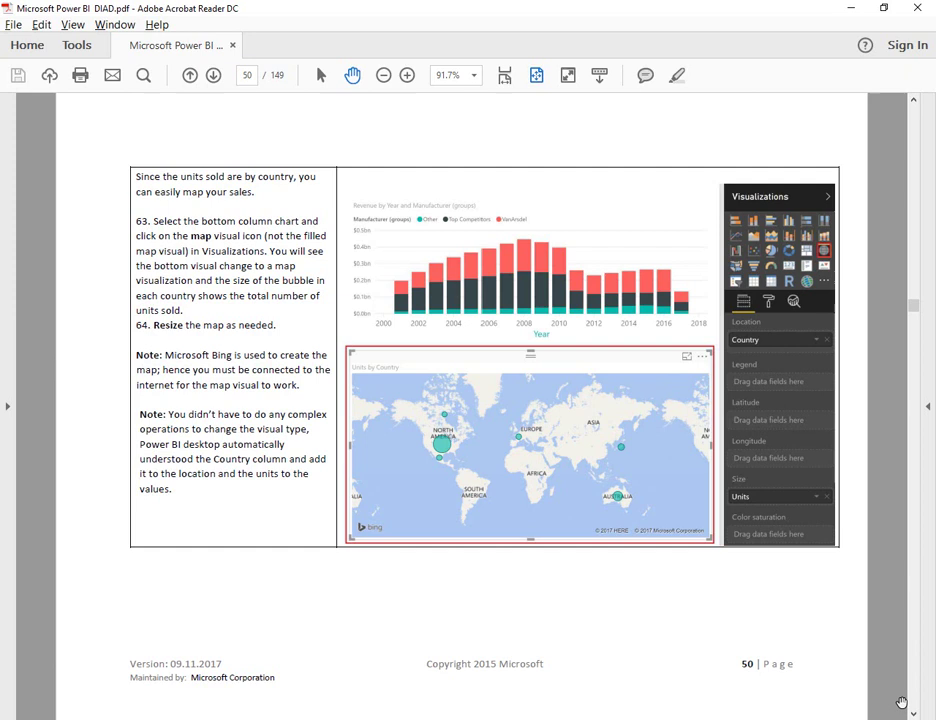
{"action": "scroll", "coordinate": [902, 700], "scroll_direction": "down", "scroll_amount": 2}
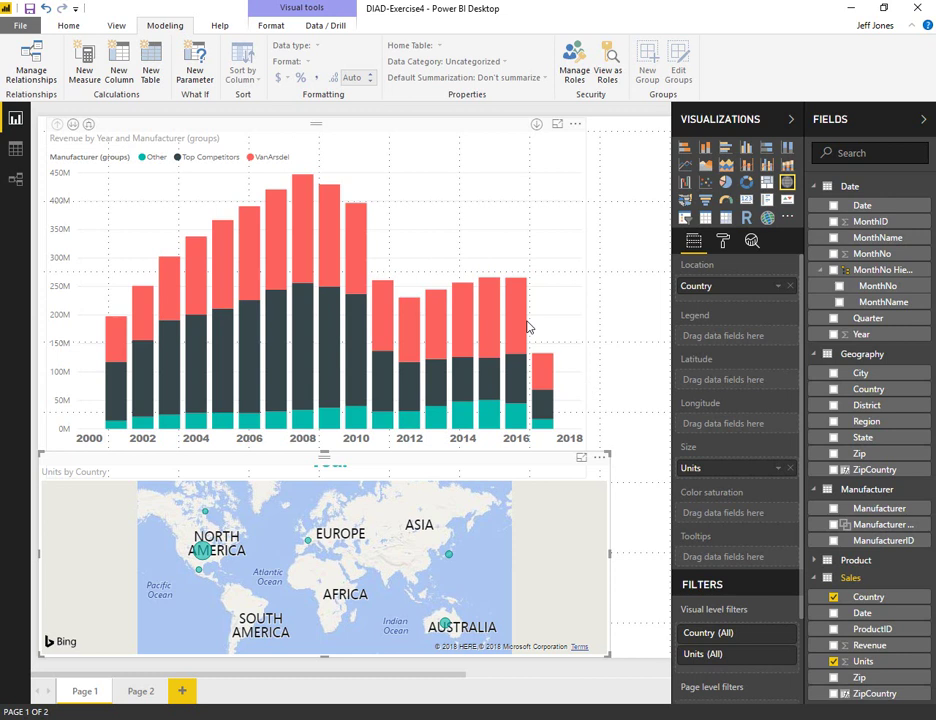
Narrow the revenue column chart and the map to the left side of the page.
{"action": "left_click", "coordinate": [527, 324]}
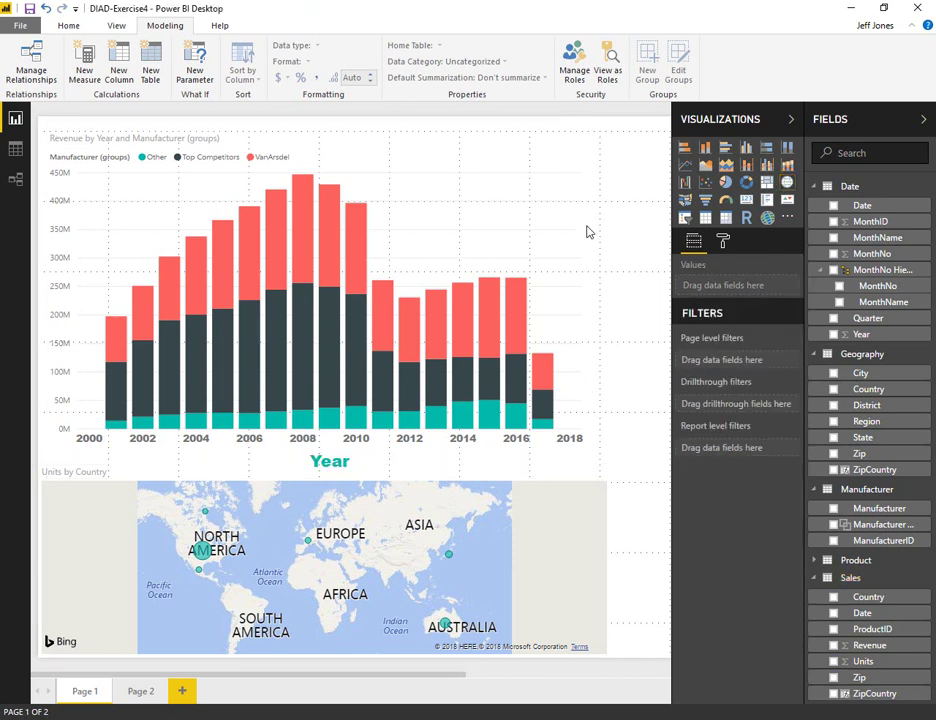
{"action": "left_click_drag", "start_coordinate": [590, 275], "coordinate": [435, 299]}
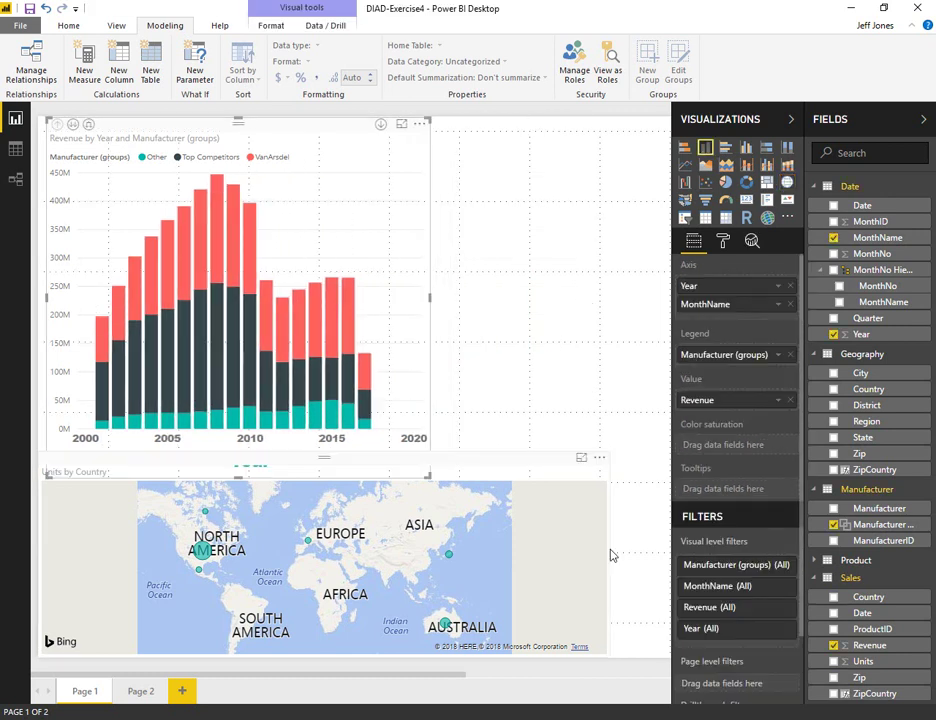
{"action": "left_click", "coordinate": [613, 575]}
{"action": "left_click_drag", "start_coordinate": [613, 575], "coordinate": [403, 548]}
{"action": "left_click", "coordinate": [410, 530]}
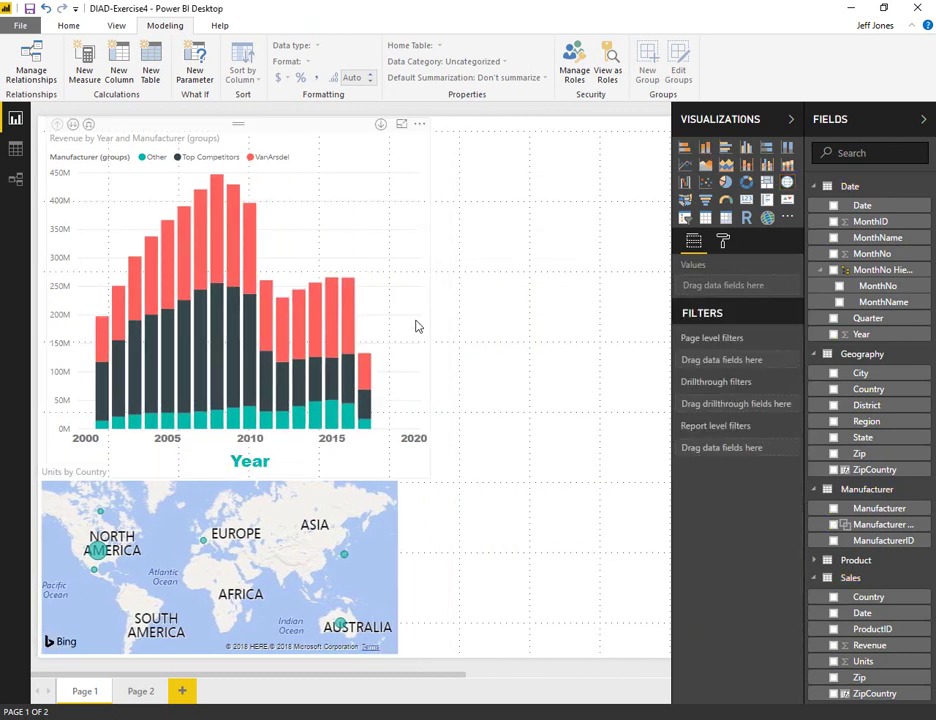
Place a new table visual beside the column chart and enlarge it.
{"action": "left_click", "coordinate": [705, 217]}
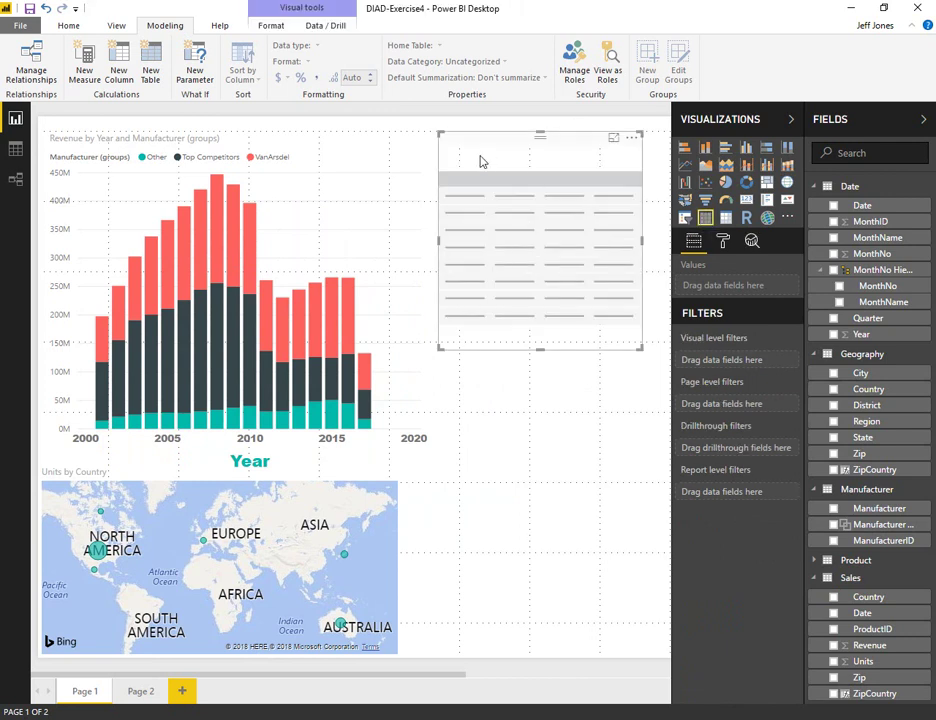
{"action": "left_click_drag", "start_coordinate": [476, 141], "coordinate": [472, 137]}
{"action": "left_click_drag", "start_coordinate": [641, 349], "coordinate": [667, 456]}
{"action": "key", "text": "alt+Tab"}
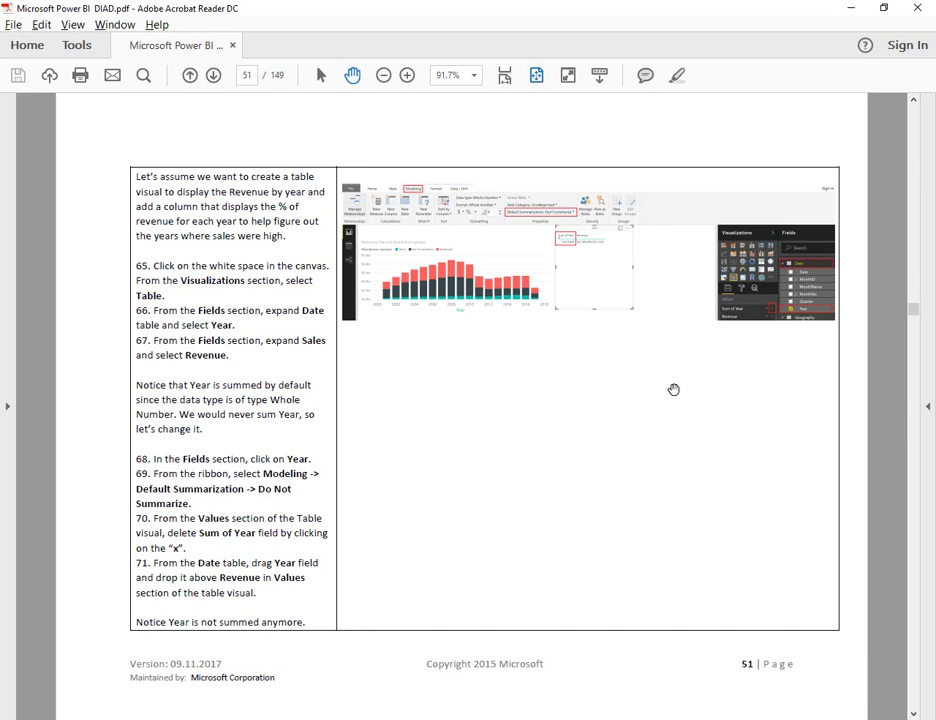
{"action": "key", "text": "alt+Tab"}
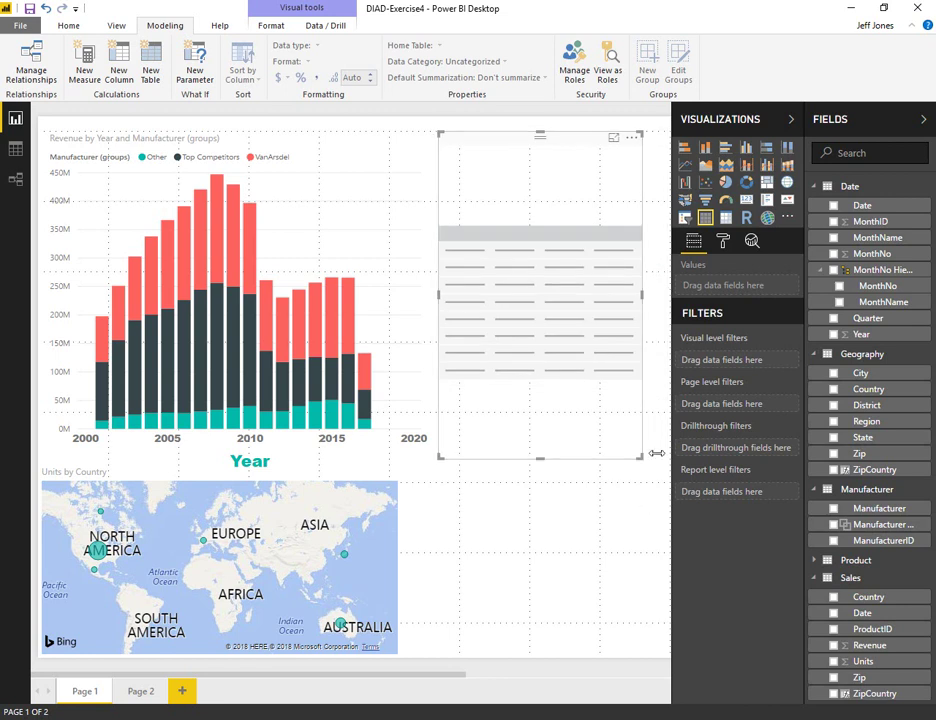
Convert the table to a matrix showing Revenue by Year, shrunk to fit.
{"action": "left_click", "coordinate": [726, 221]}
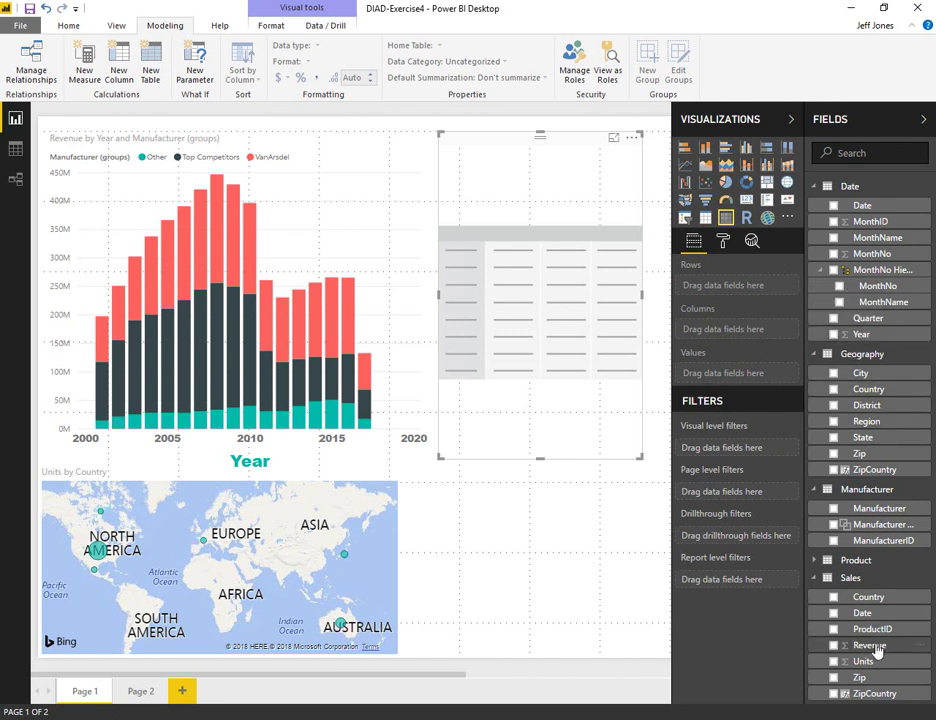
{"action": "left_click_drag", "start_coordinate": [877, 646], "coordinate": [771, 378]}
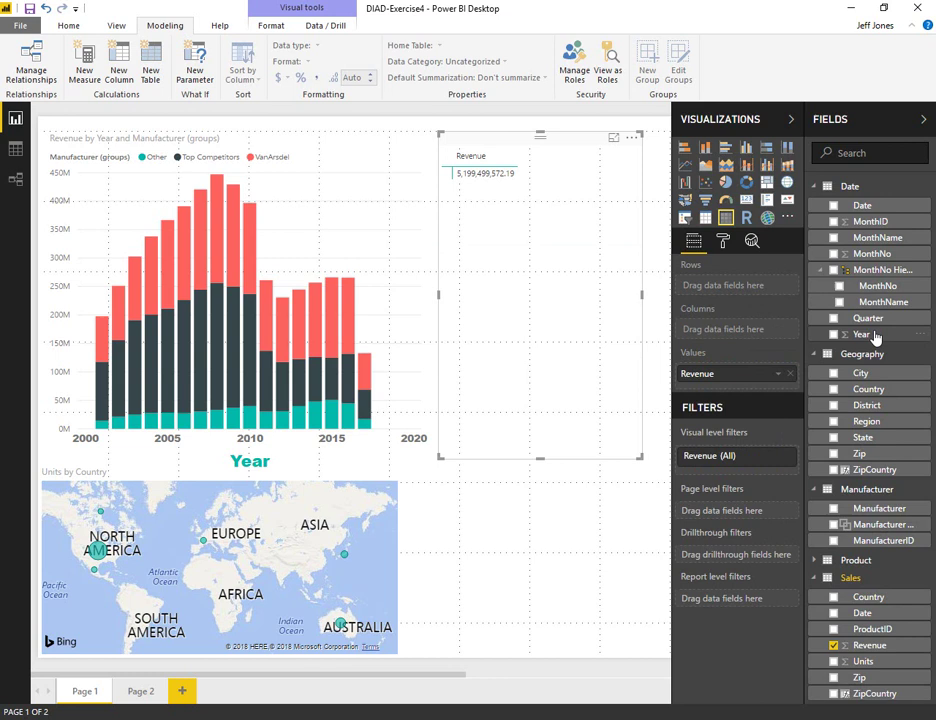
{"action": "left_click_drag", "start_coordinate": [875, 334], "coordinate": [745, 300]}
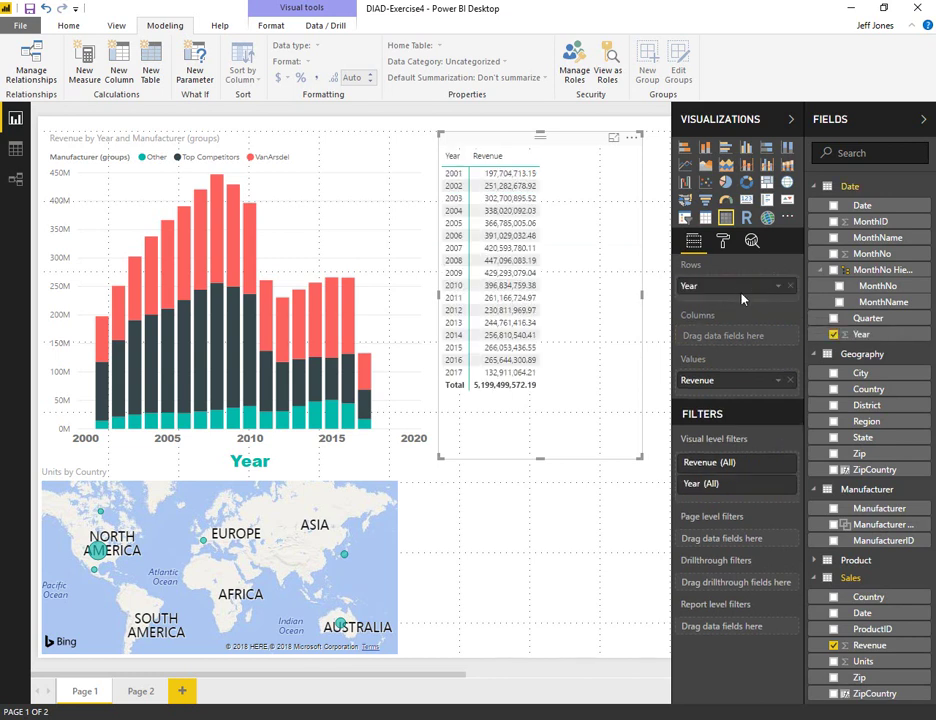
{"action": "left_click_drag", "start_coordinate": [640, 456], "coordinate": [607, 418]}
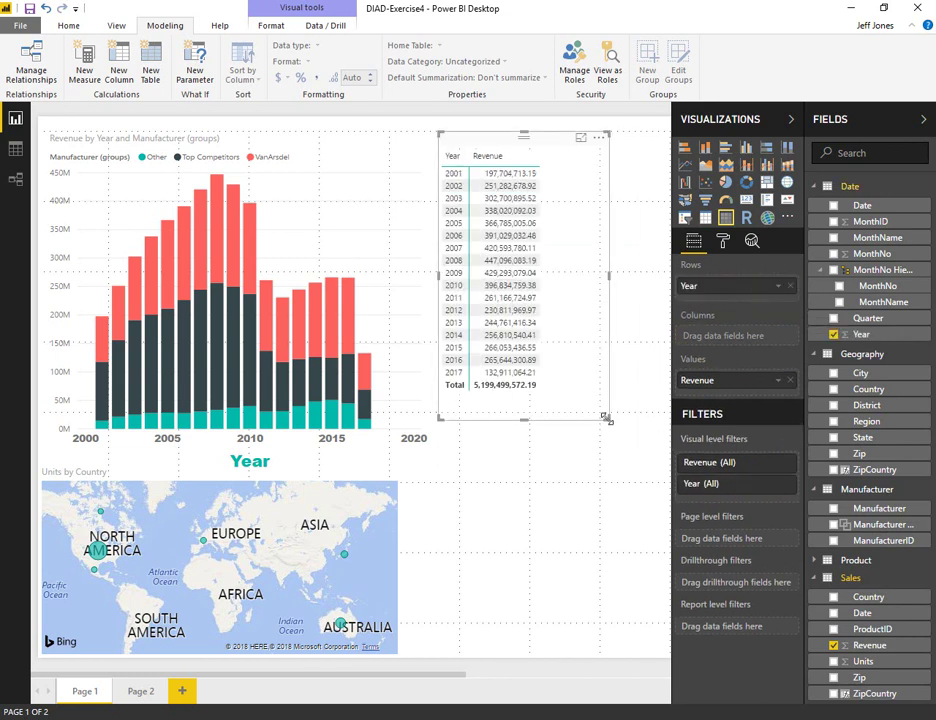
{"action": "key", "text": "alt+Tab"}
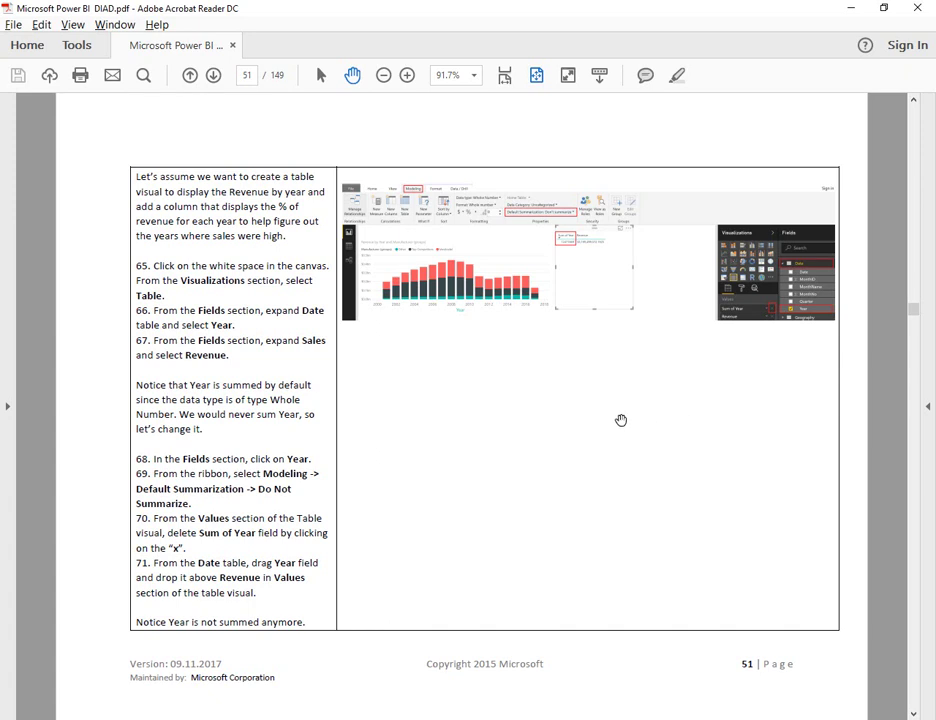
Give the matrix's Revenue values data bars, widen the matrix, and add a second Revenue value.
{"action": "scroll", "coordinate": [621, 420], "scroll_direction": "down", "scroll_amount": 2}
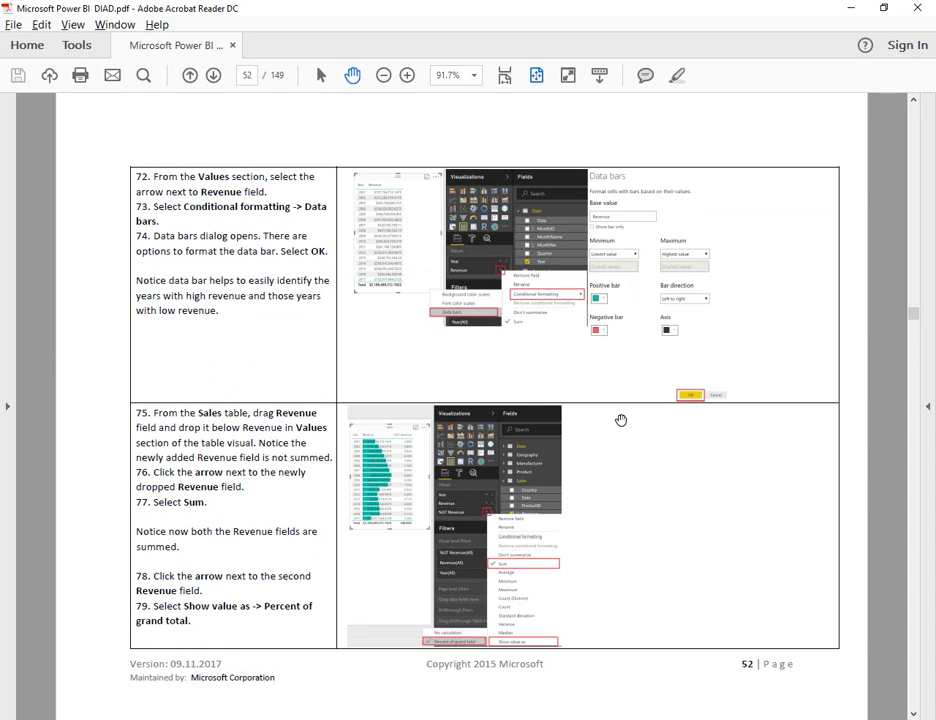
{"action": "key", "text": "alt+Tab"}
{"action": "key", "text": "alt+Tab"}
{"action": "key", "text": "alt+Tab"}
{"action": "key", "text": "alt+Tab"}
{"action": "key", "text": "alt+Tab"}
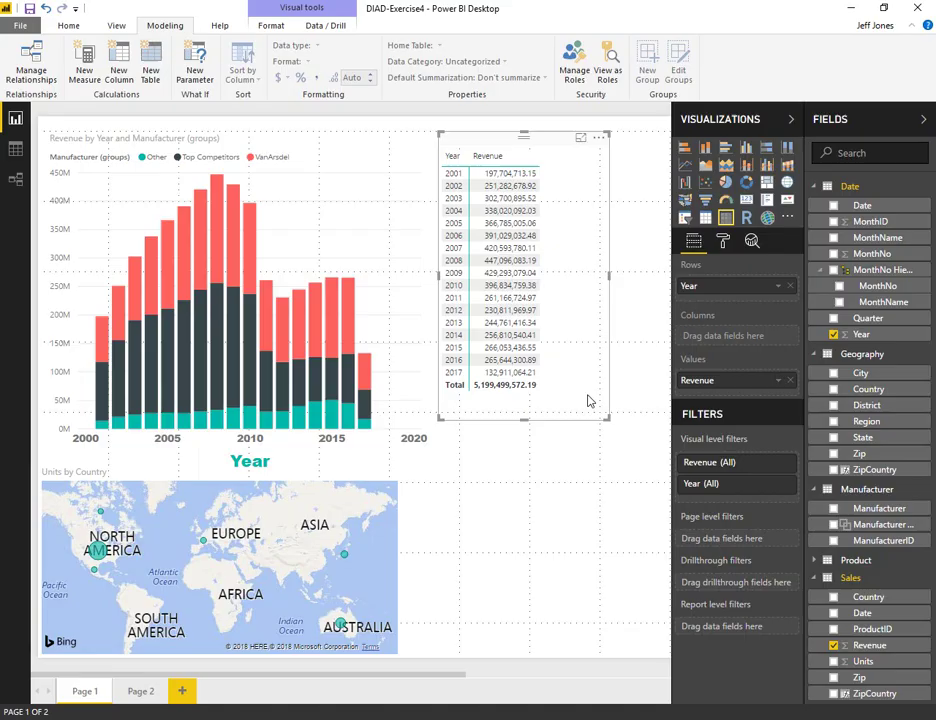
{"action": "right_click", "coordinate": [519, 259]}
{"action": "key", "text": "alt+Tab"}
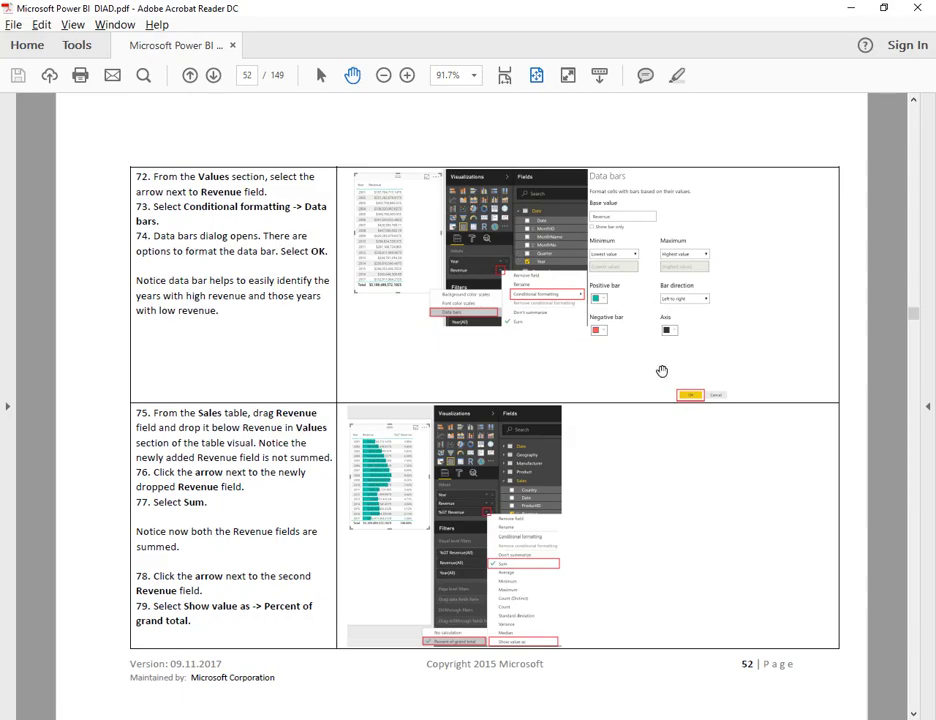
{"action": "key", "text": "alt+Tab"}
{"action": "left_click", "coordinate": [776, 381]}
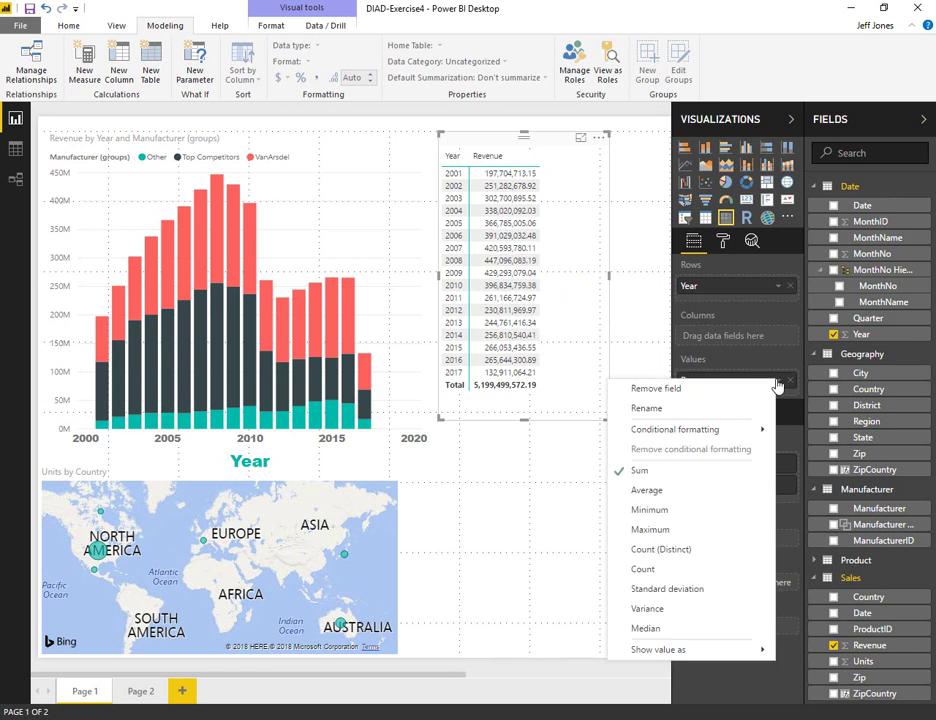
{"action": "mouse_move", "coordinate": [745, 429]}
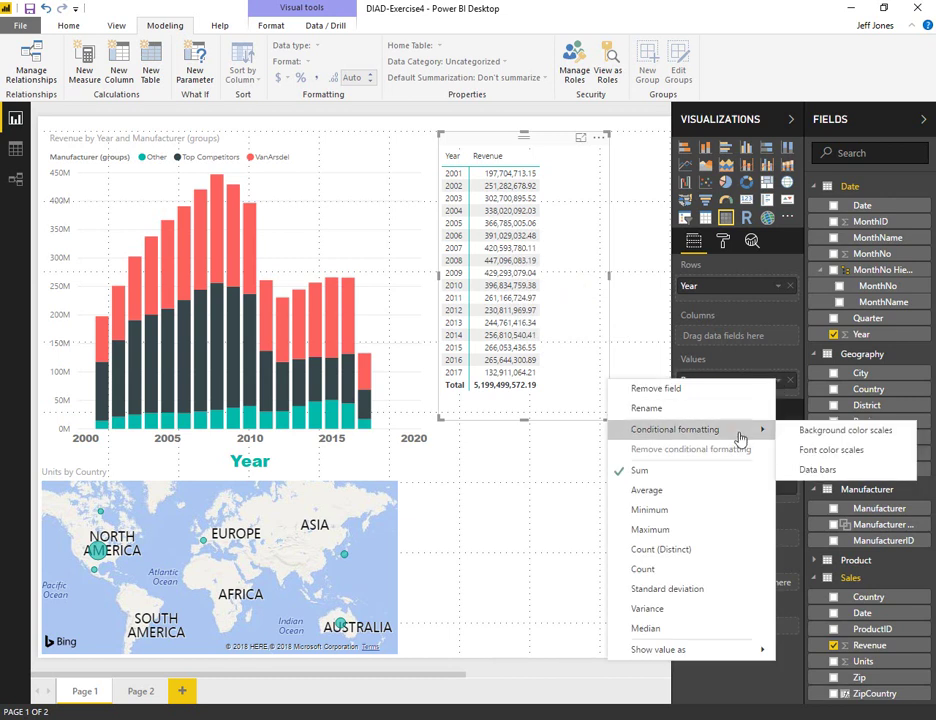
{"action": "left_click", "coordinate": [818, 470]}
{"action": "left_click", "coordinate": [540, 579]}
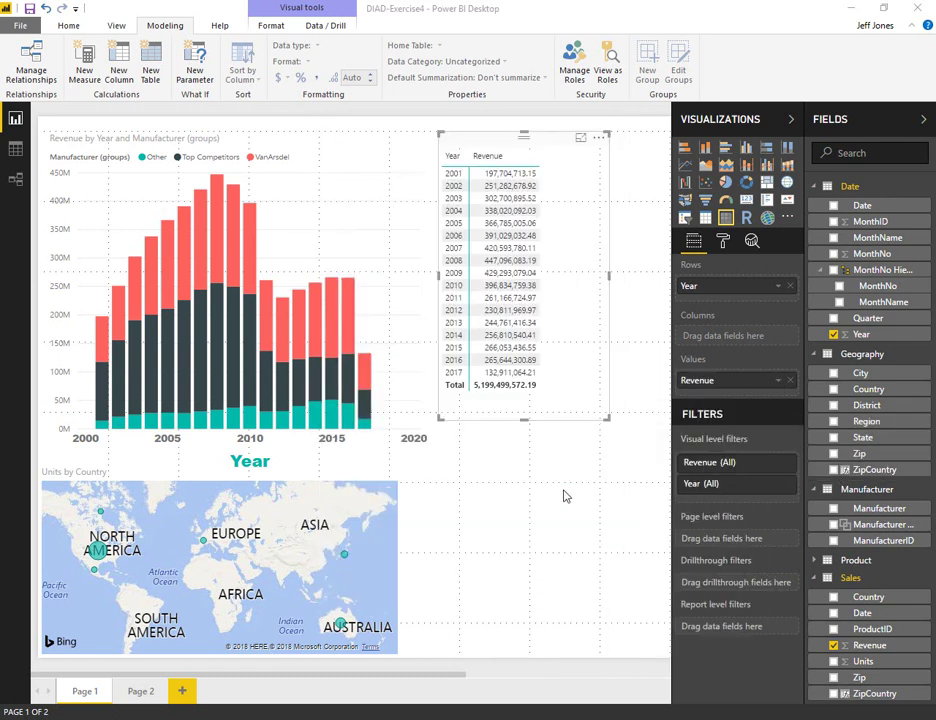
{"action": "left_click_drag", "start_coordinate": [608, 279], "coordinate": [644, 279]}
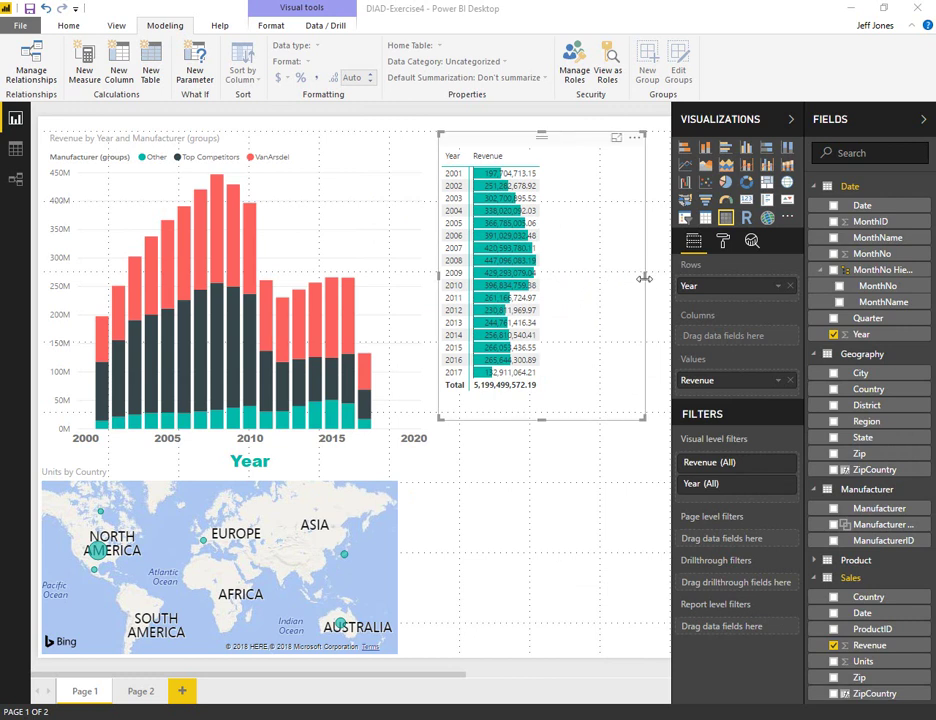
{"action": "left_click_drag", "start_coordinate": [866, 645], "coordinate": [746, 399]}
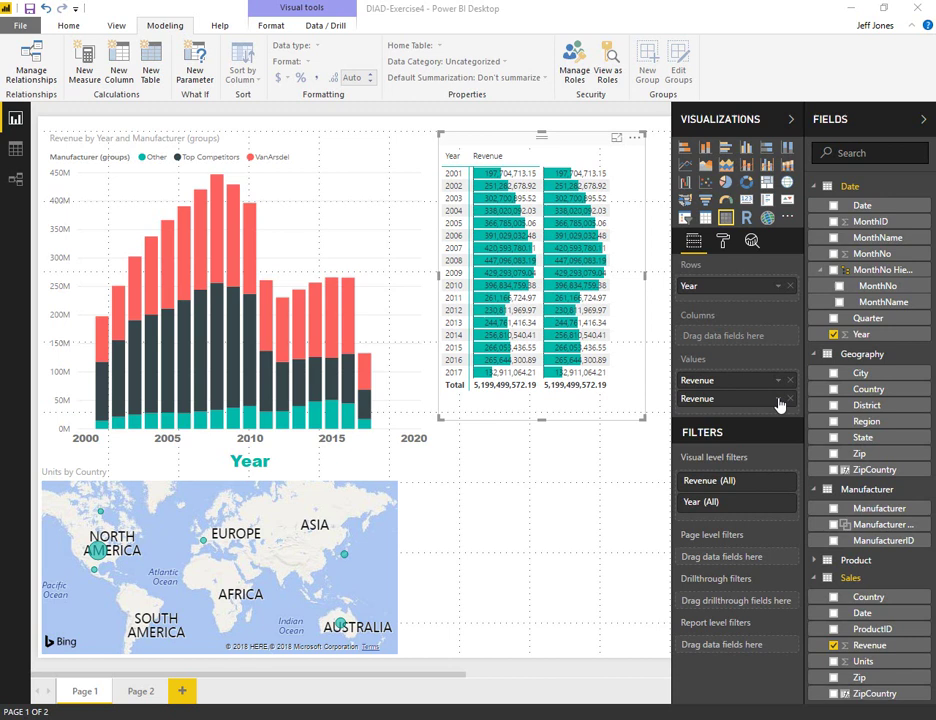
Show the second Revenue value as Percent of grand total.
{"action": "left_click", "coordinate": [779, 400]}
{"action": "mouse_move", "coordinate": [700, 668]}
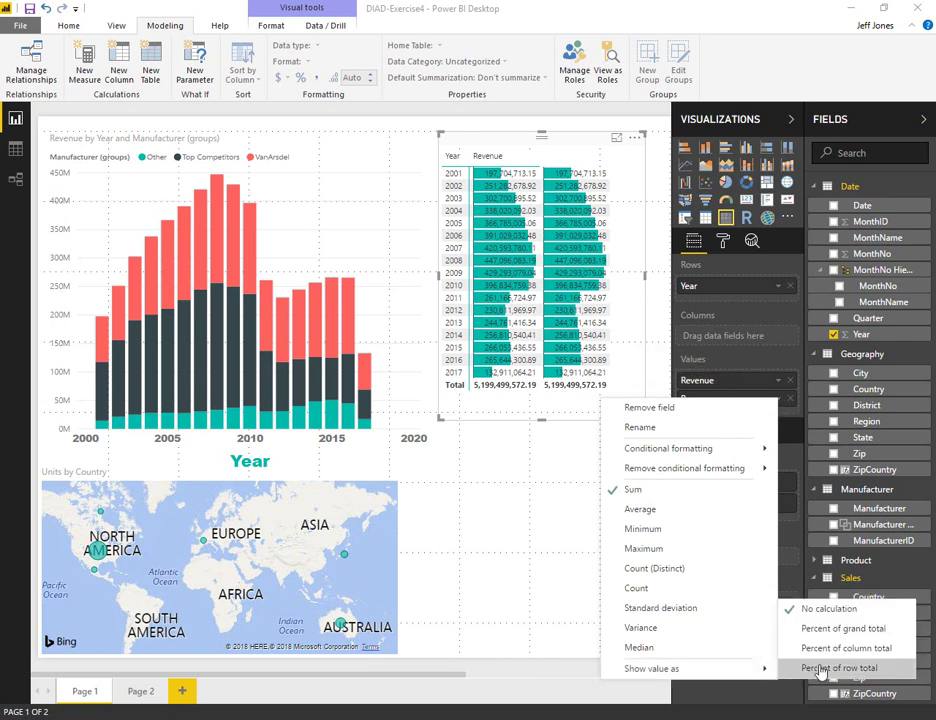
{"action": "left_click", "coordinate": [855, 628]}
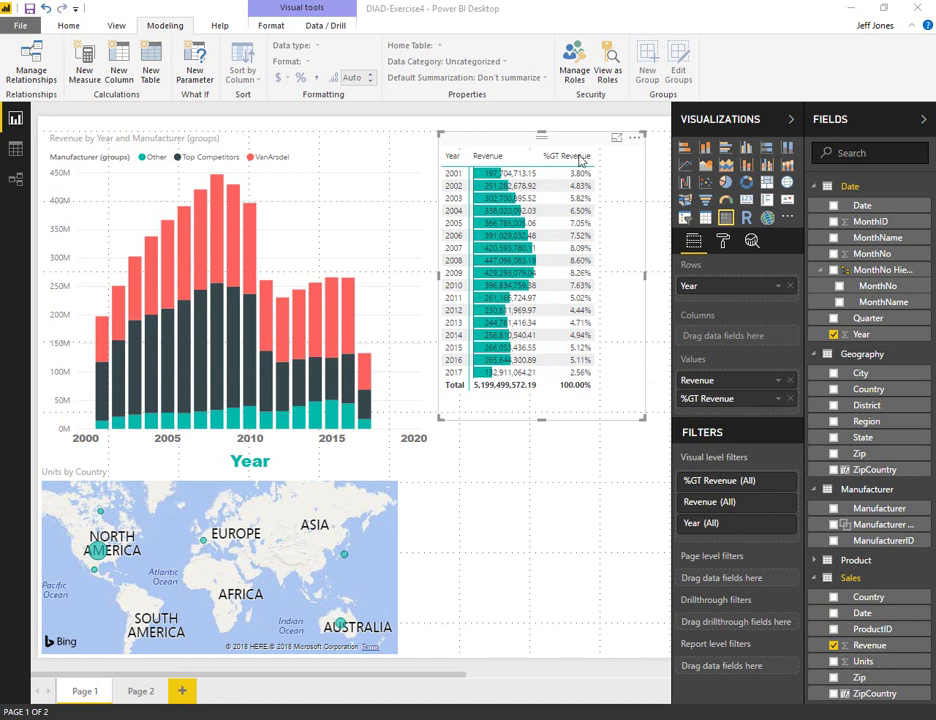
Rename the %GT Revenue field to '% of Total Revenue'.
{"action": "left_click", "coordinate": [777, 399]}
{"action": "left_click", "coordinate": [731, 426]}
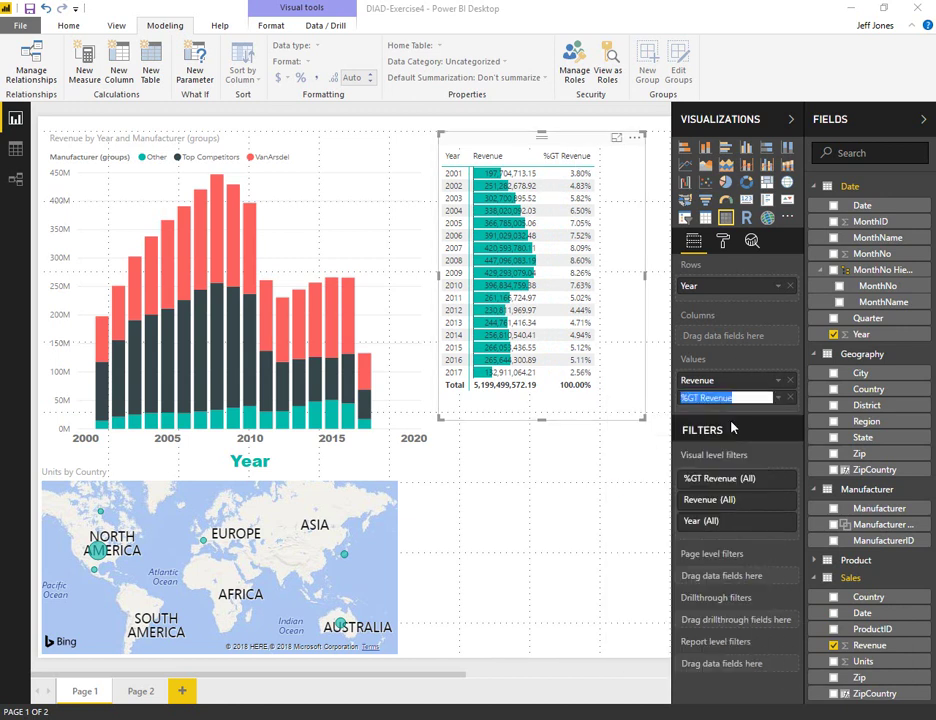
{"action": "type", "text": "%"}
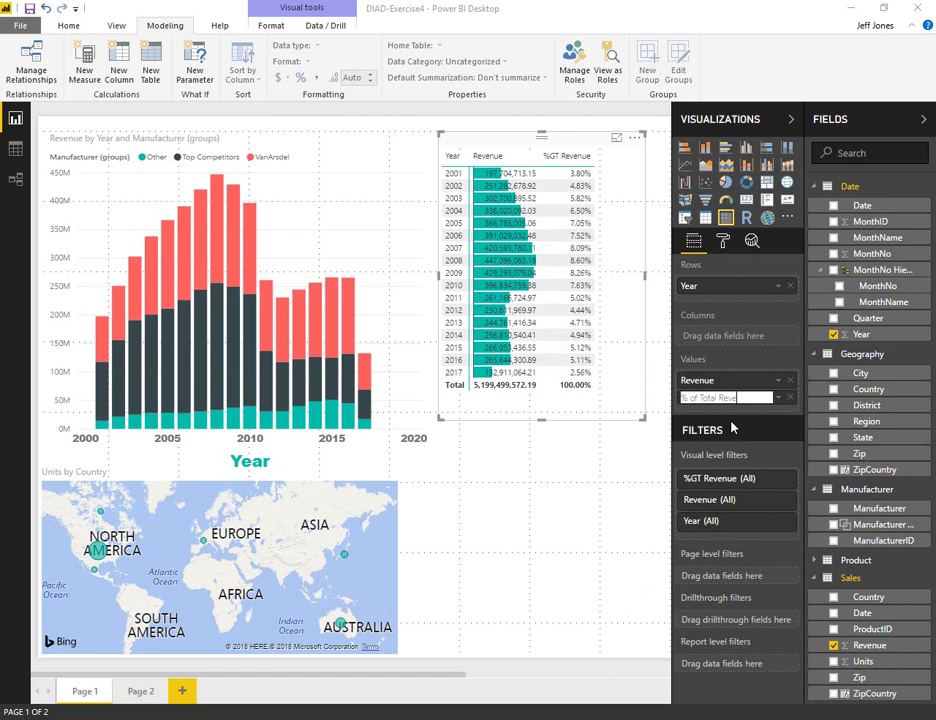
{"action": "key", "text": "Return"}
{"action": "left_click", "coordinate": [594, 485]}
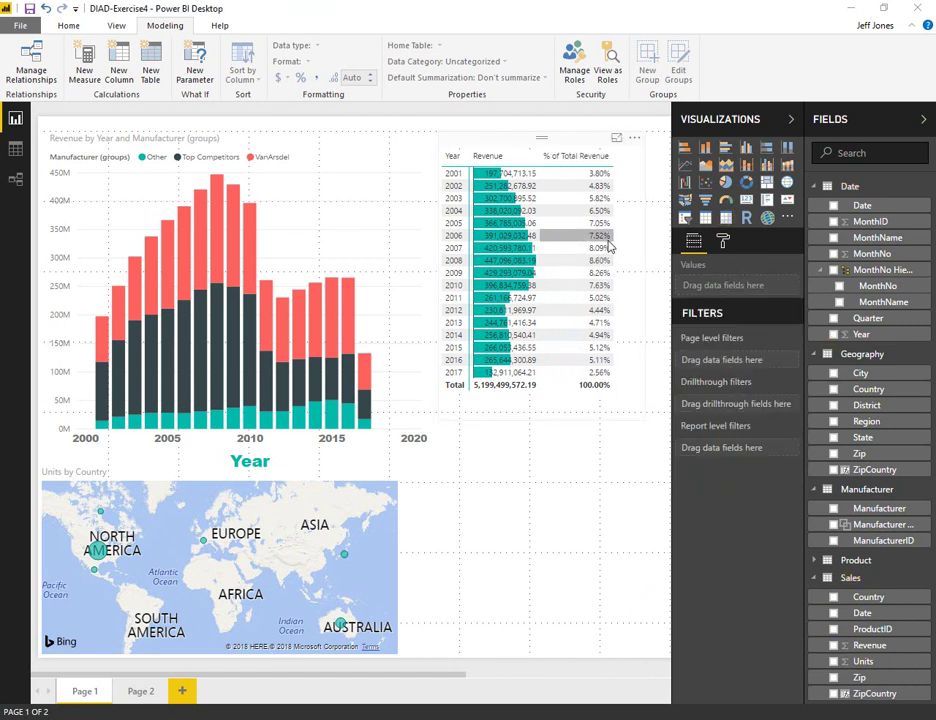
Scroll the lab guide to page 54's Background color scales steps.
{"action": "key", "text": "alt+Tab"}
{"action": "scroll", "coordinate": [668, 532], "scroll_direction": "down", "scroll_amount": 2}
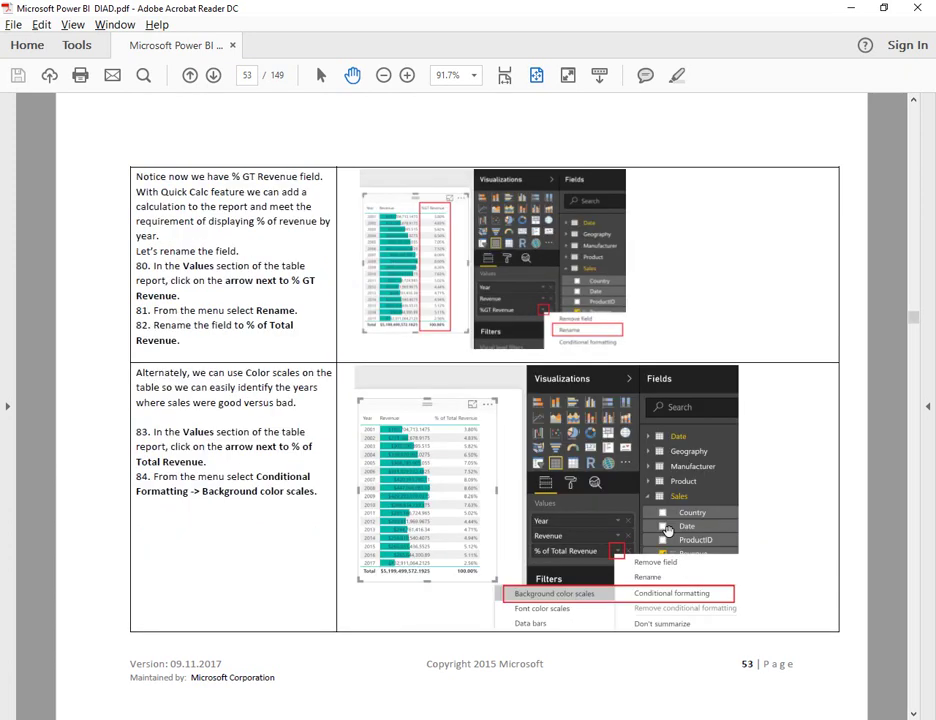
{"action": "scroll", "coordinate": [668, 532], "scroll_direction": "down", "scroll_amount": 2}
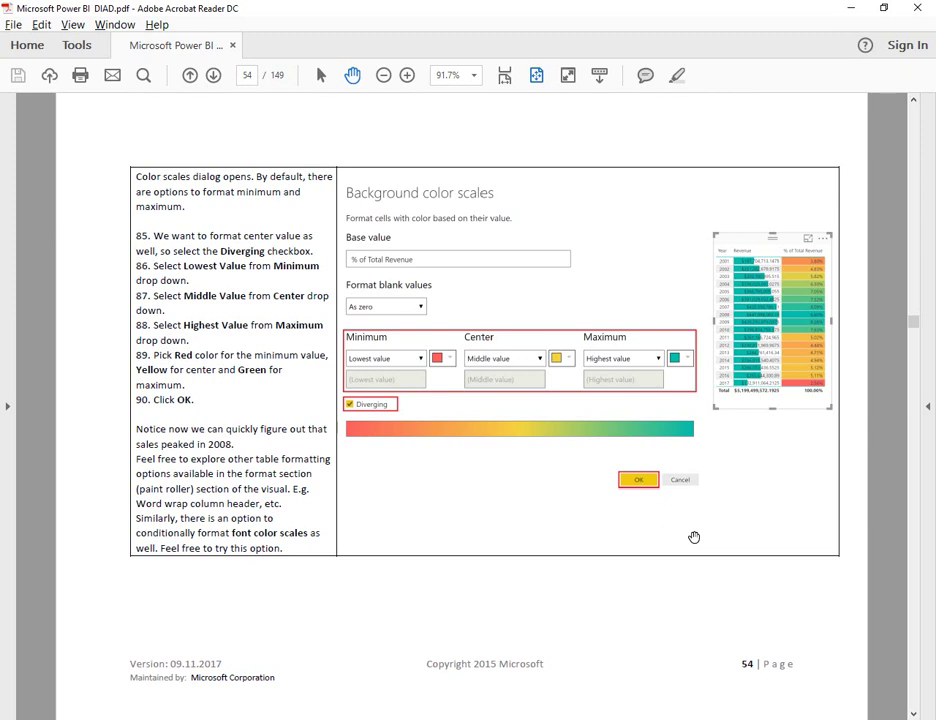
Apply a diverging red-yellow-green background color scale to the % of Total Revenue column.
{"action": "key", "text": "alt+Tab"}
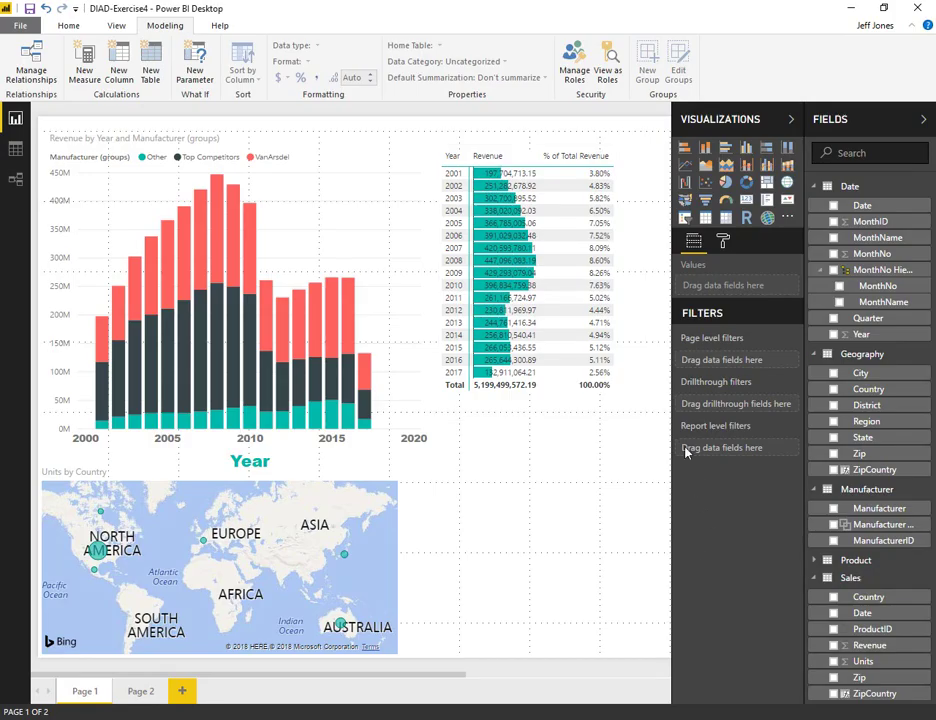
{"action": "left_click", "coordinate": [627, 232]}
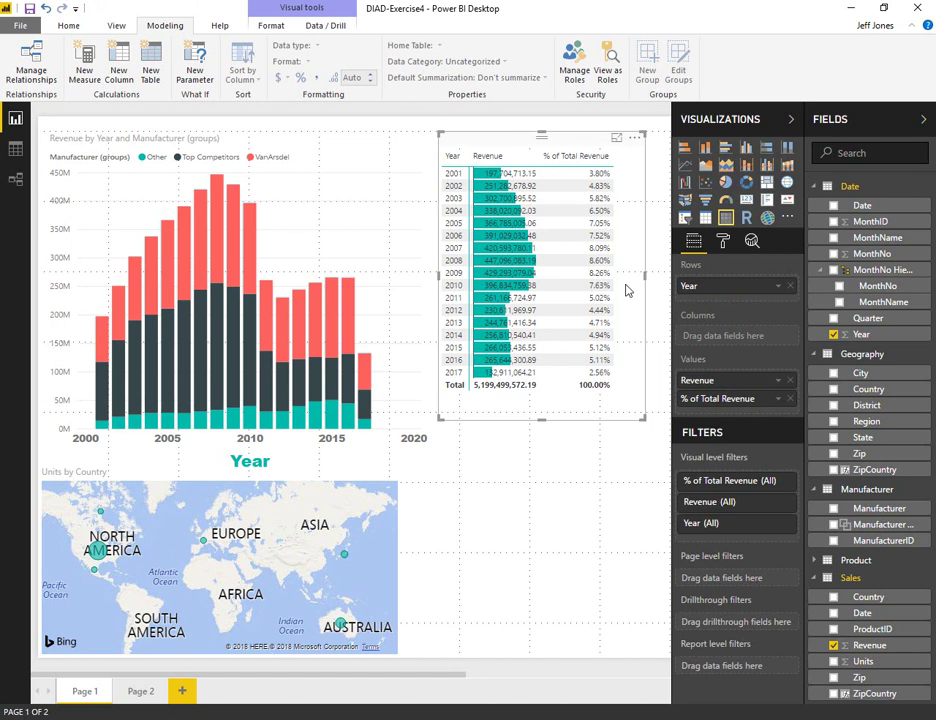
{"action": "left_click", "coordinate": [778, 399]}
{"action": "mouse_move", "coordinate": [755, 448]}
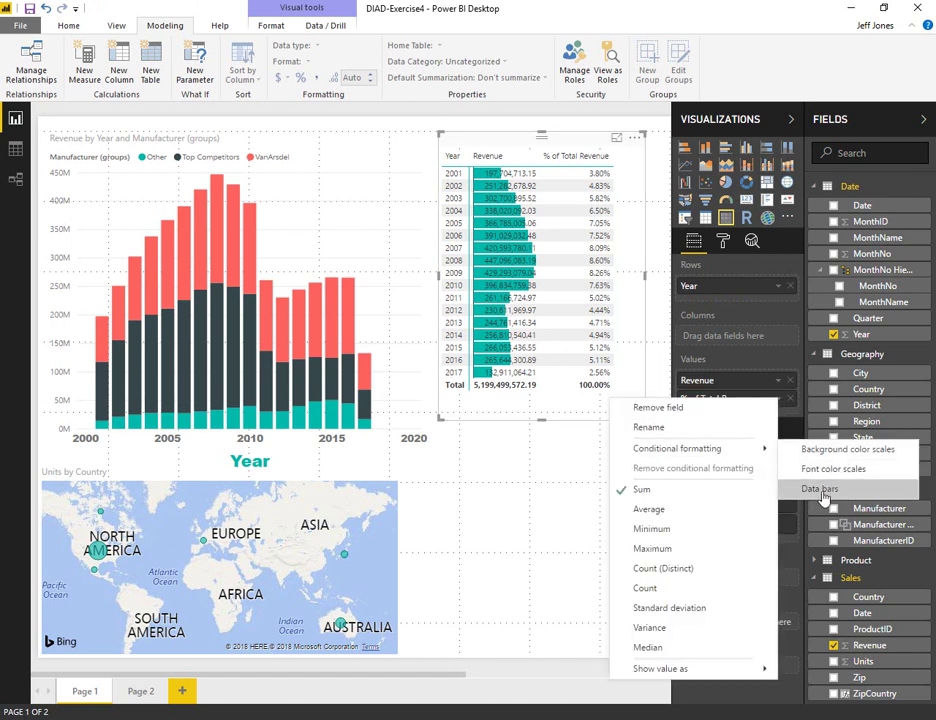
{"action": "left_click", "coordinate": [843, 455]}
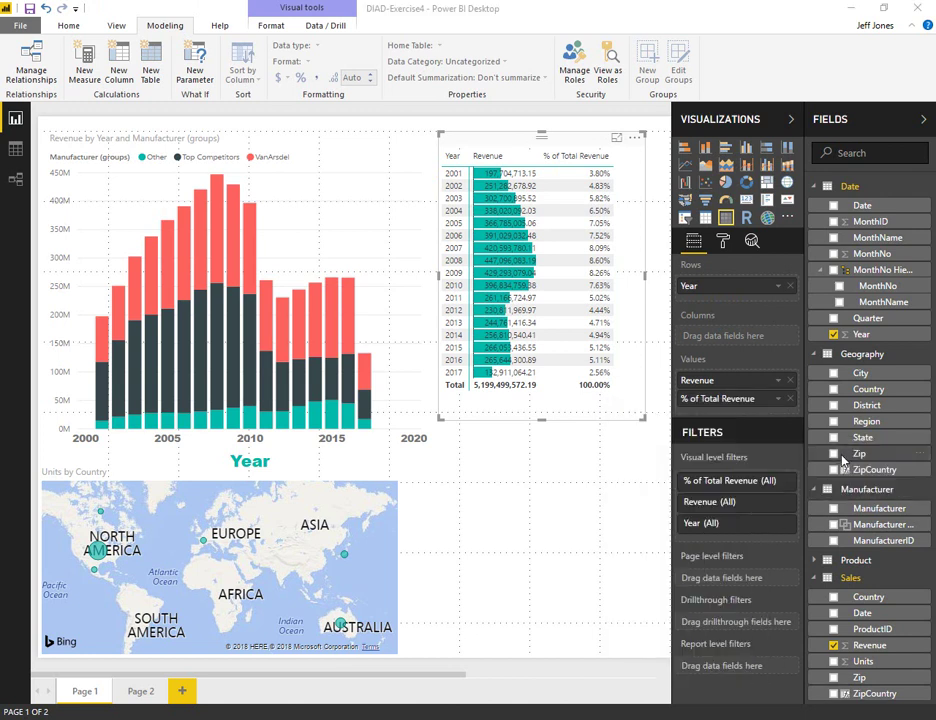
{"action": "left_click", "coordinate": [186, 426]}
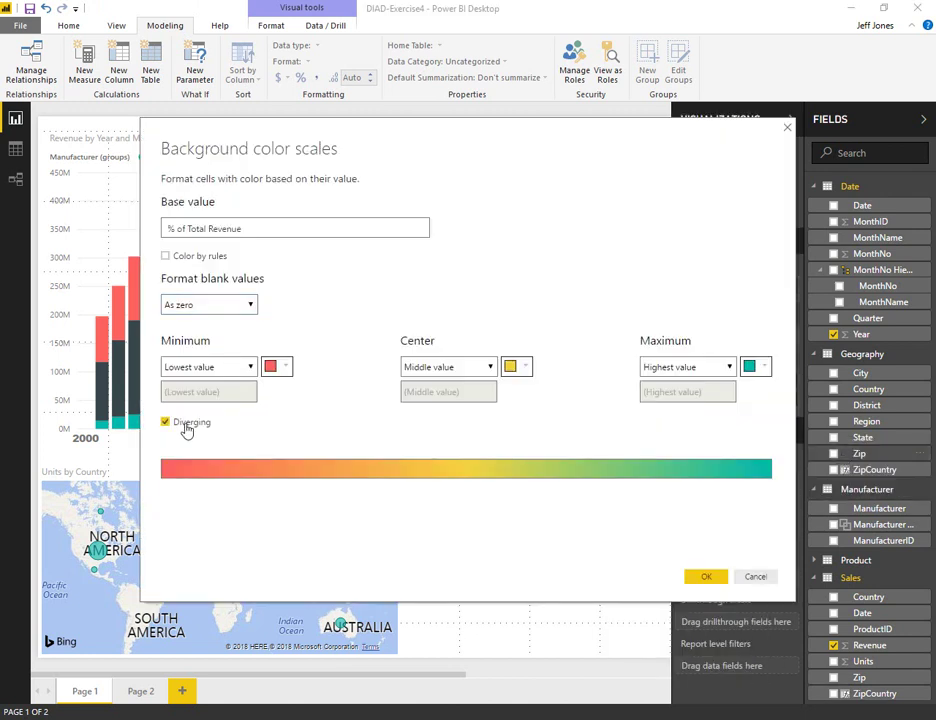
{"action": "left_click", "coordinate": [708, 577]}
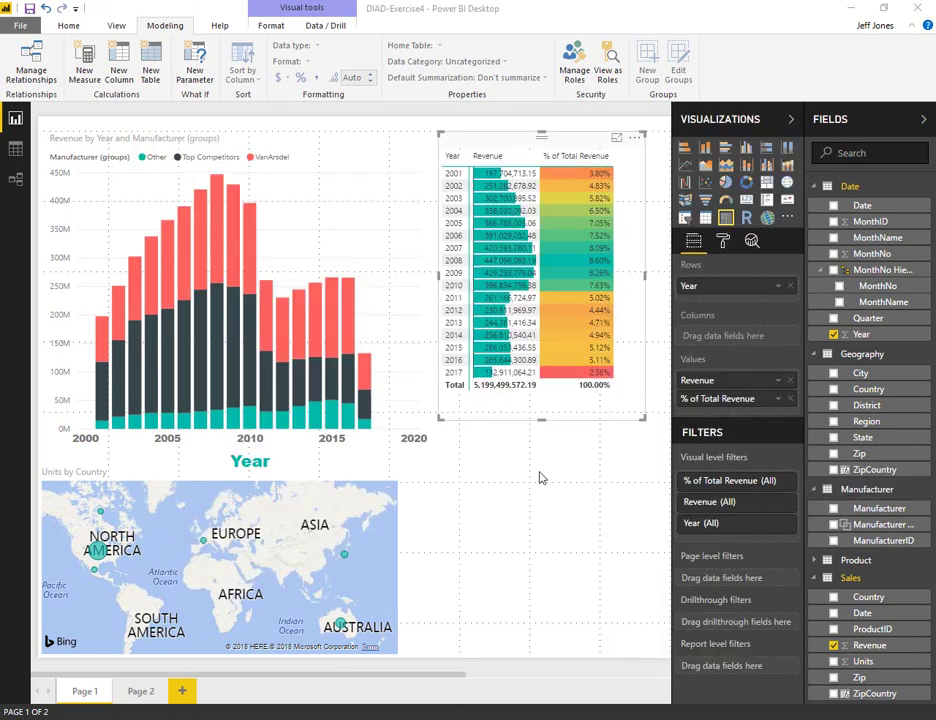
Advance the lab guide to page 55 on date slicers, clearing the report's table selection.
{"action": "key", "text": "alt+Tab"}
{"action": "scroll", "coordinate": [592, 481], "scroll_direction": "down", "scroll_amount": 2}
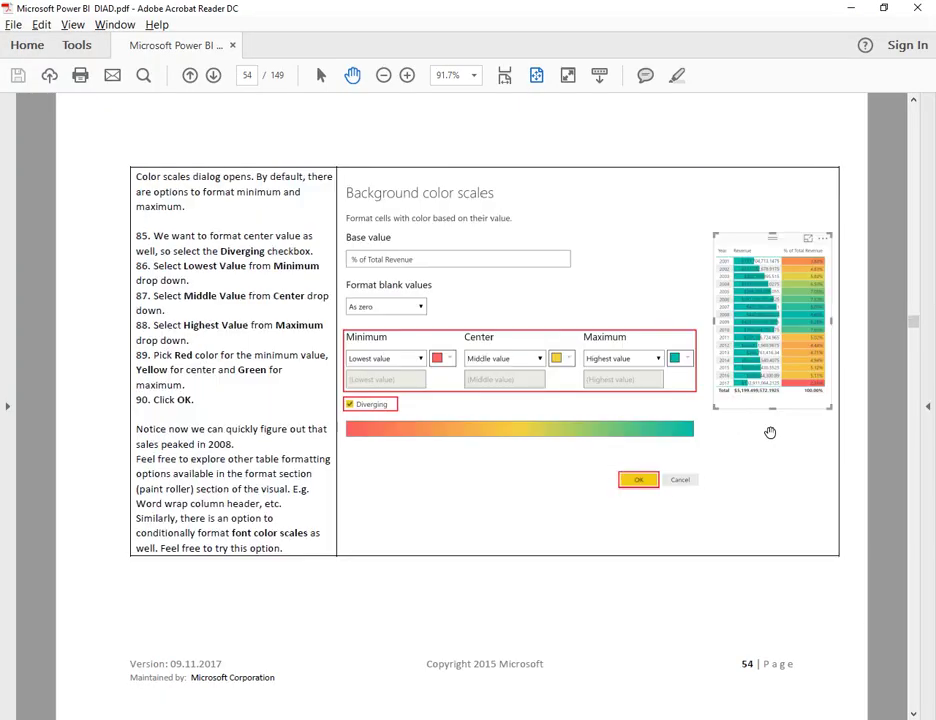
{"action": "left_click_drag", "start_coordinate": [760, 401], "coordinate": [750, 462]}
{"action": "key", "text": "alt+Tab"}
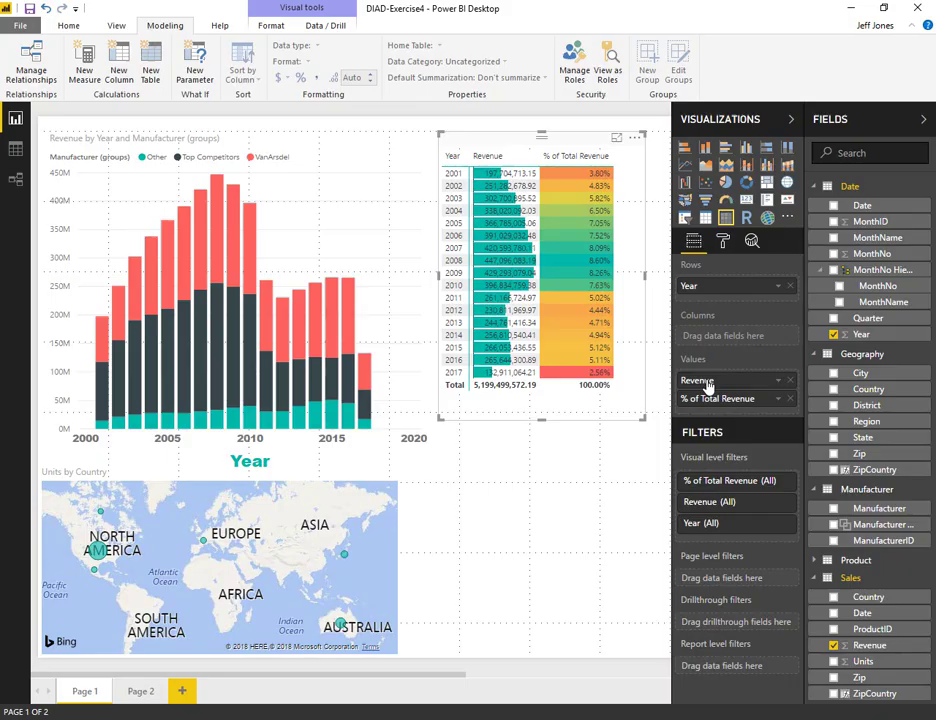
{"action": "left_click", "coordinate": [650, 285]}
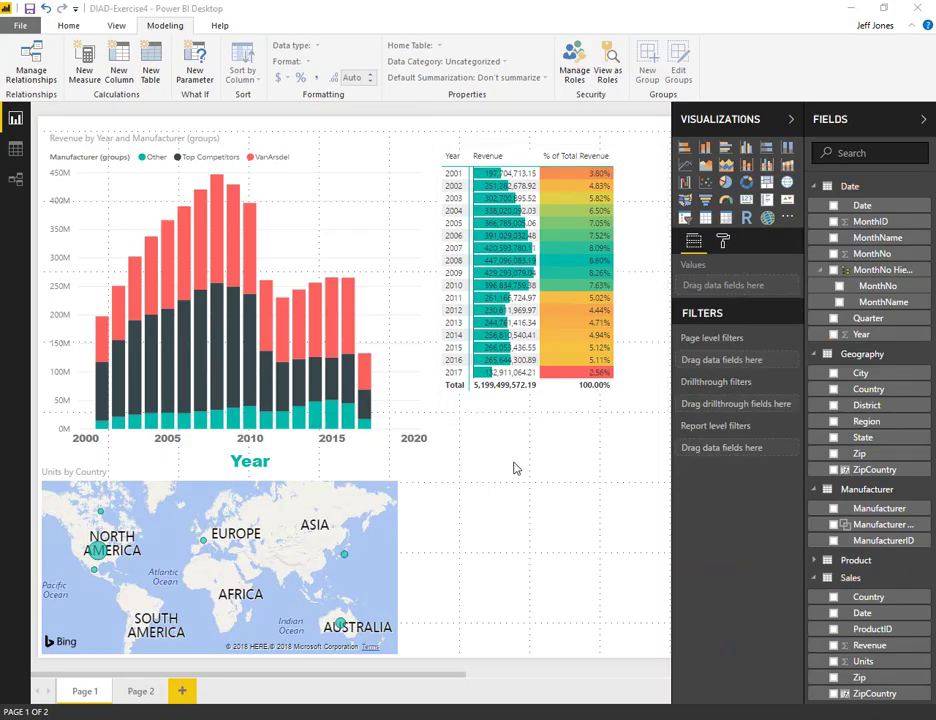
{"action": "key", "text": "alt+Tab"}
{"action": "scroll", "coordinate": [535, 488], "scroll_direction": "down", "scroll_amount": 2}
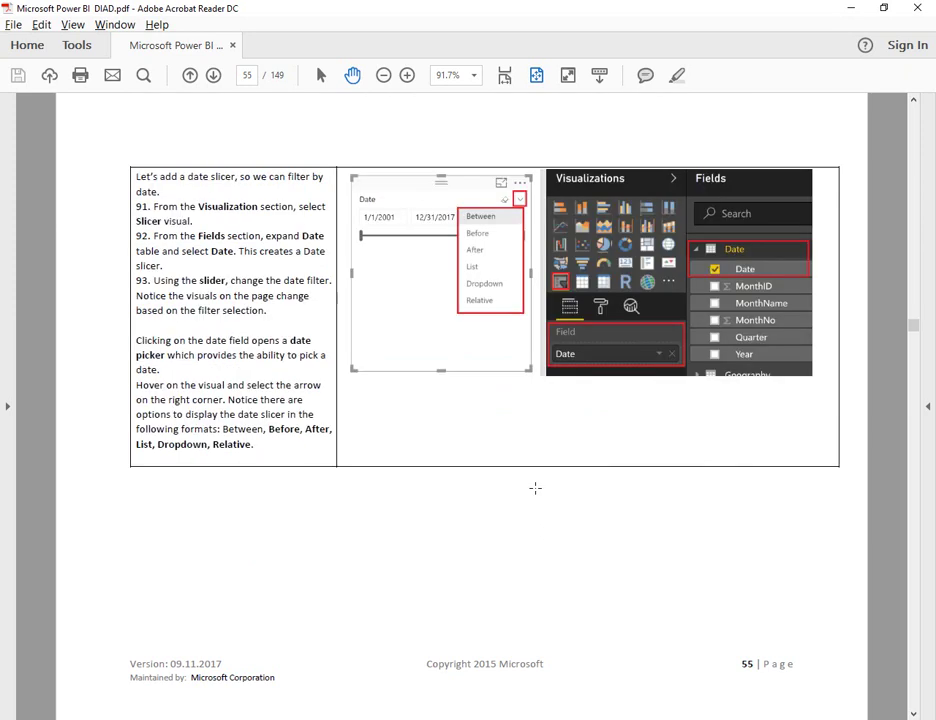
{"action": "key", "text": "alt+Tab"}
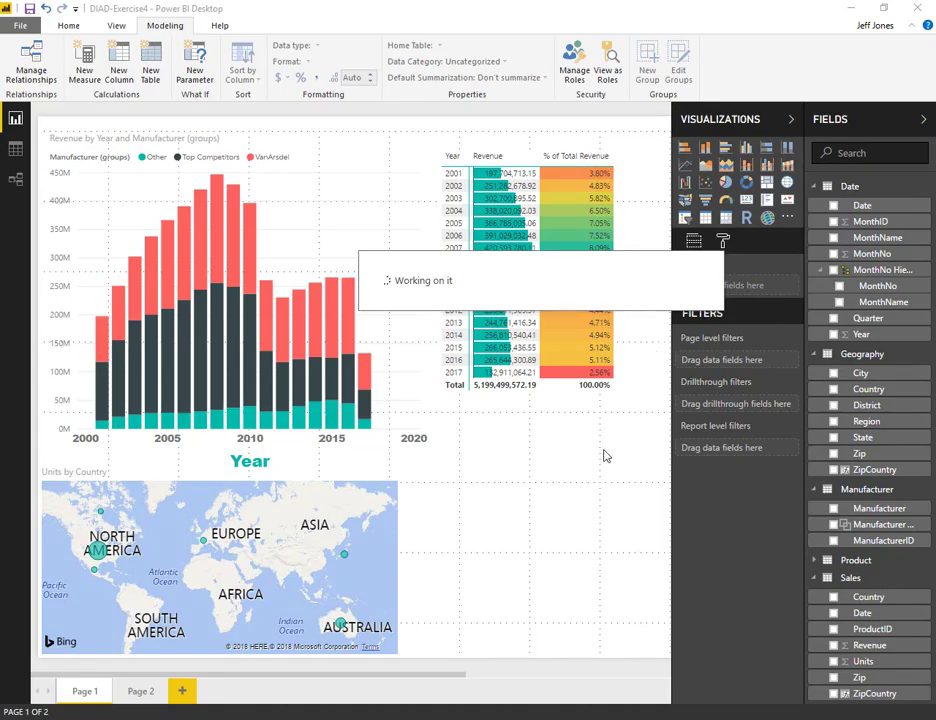
Add a slicer visual to Page 1 filtering by the Date field.
{"action": "left_click", "coordinate": [687, 219]}
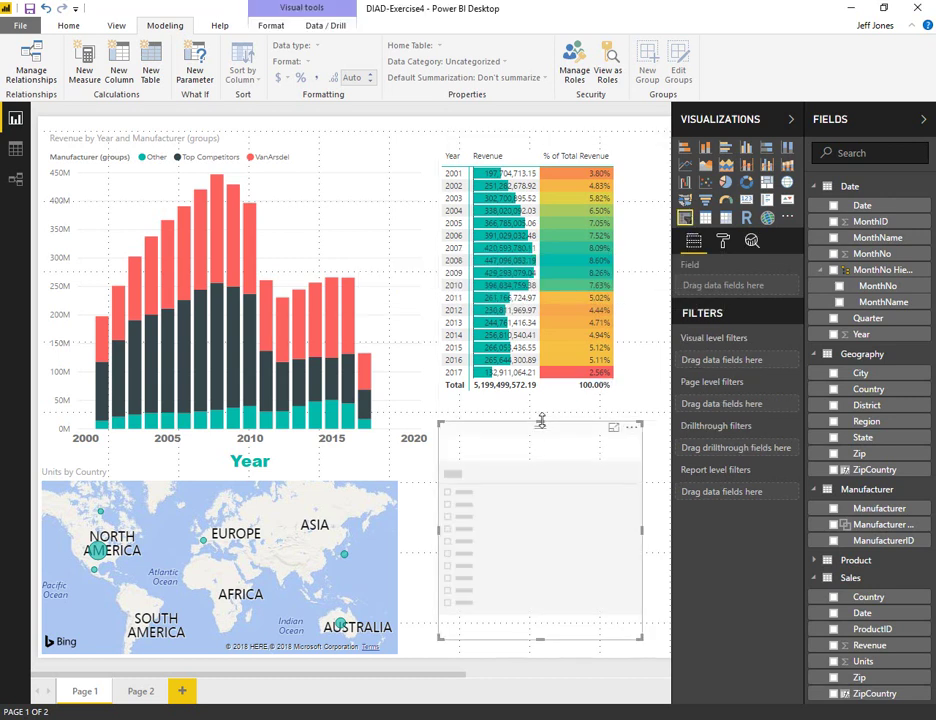
{"action": "key", "text": "alt+Tab"}
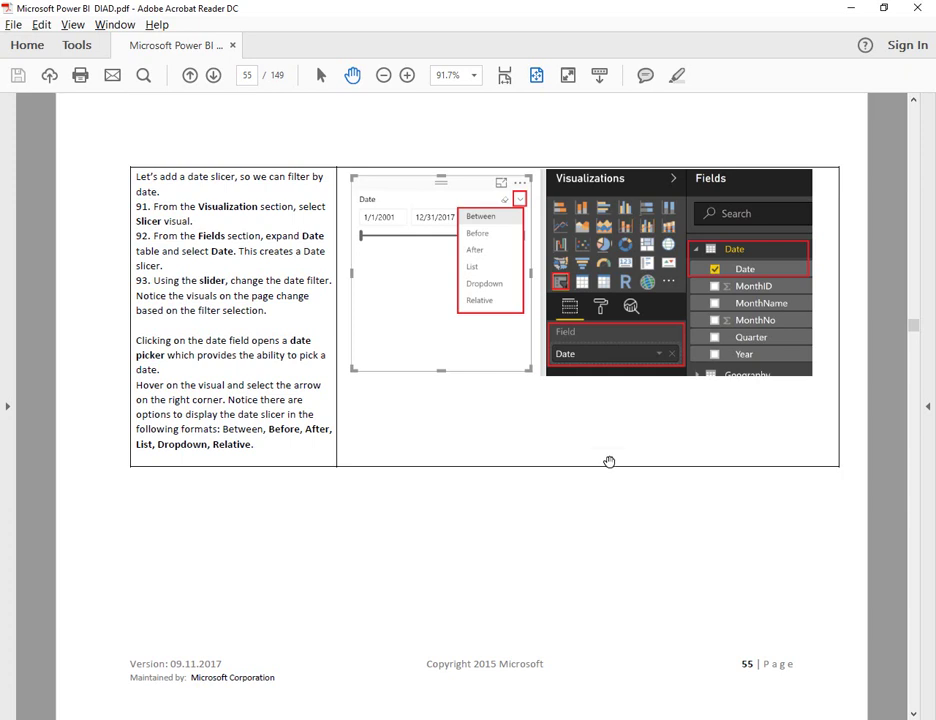
{"action": "key", "text": "alt+Tab"}
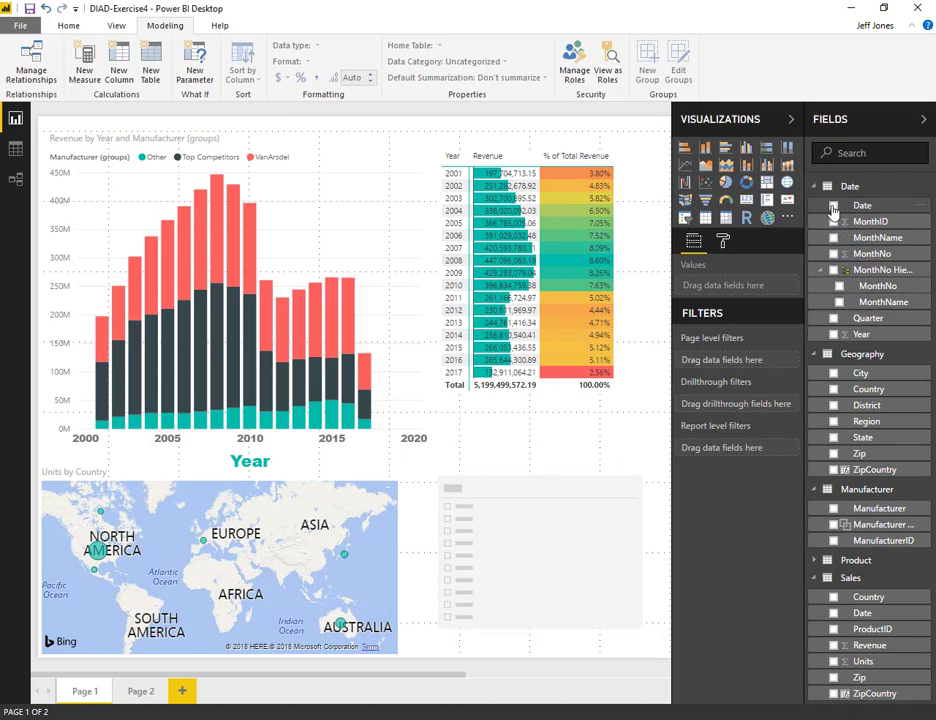
{"action": "left_click", "coordinate": [833, 206]}
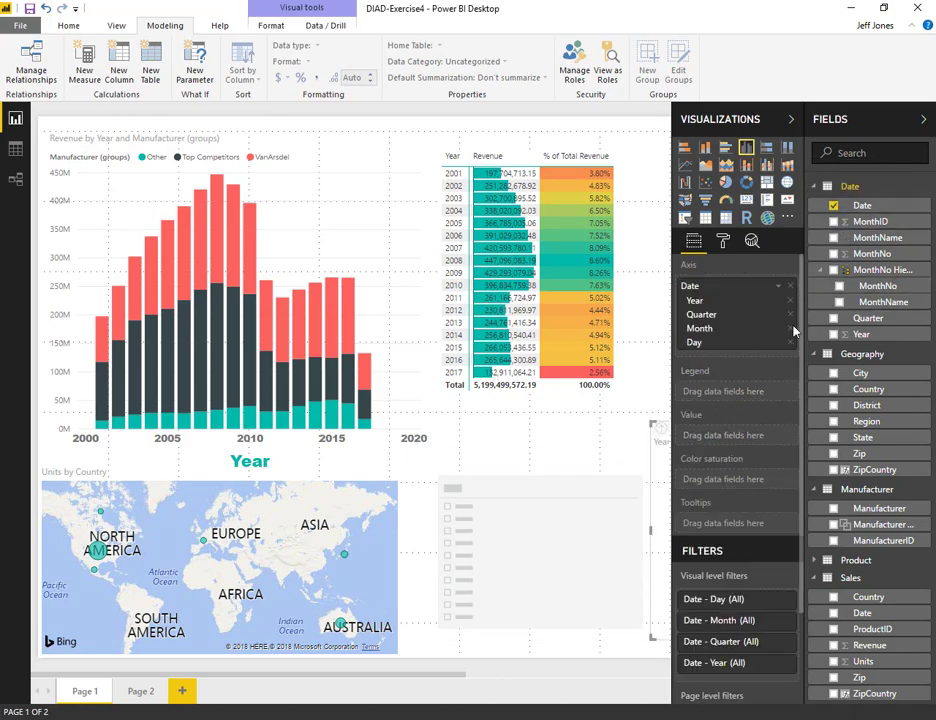
{"action": "left_click_drag", "start_coordinate": [861, 205], "coordinate": [537, 541]}
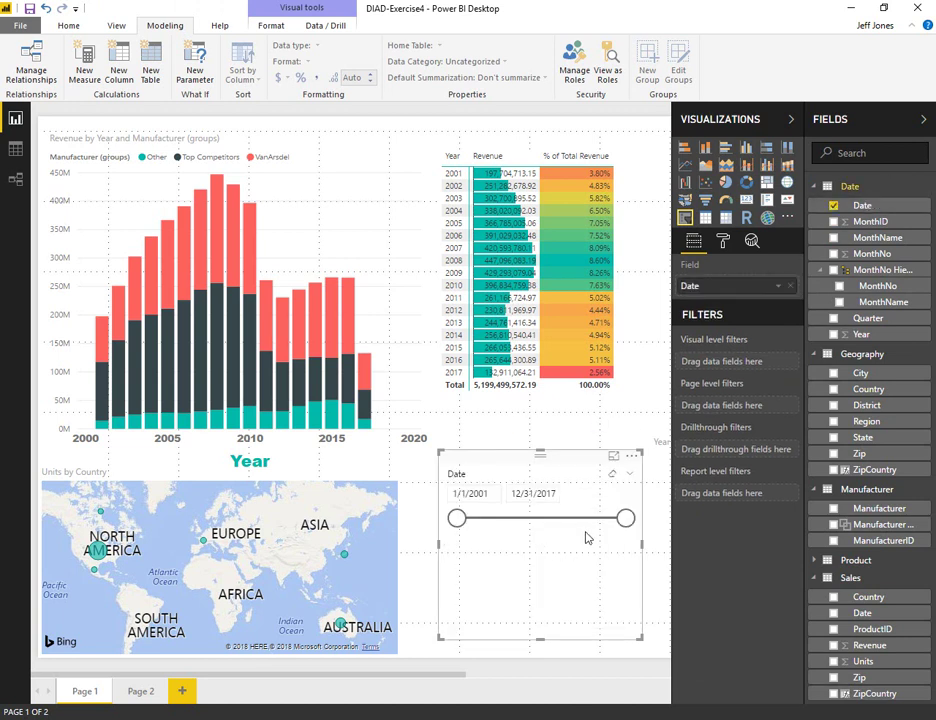
{"action": "key", "text": "alt+Tab"}
{"action": "key", "text": "alt+Tab"}
{"action": "left_click", "coordinate": [631, 459]}
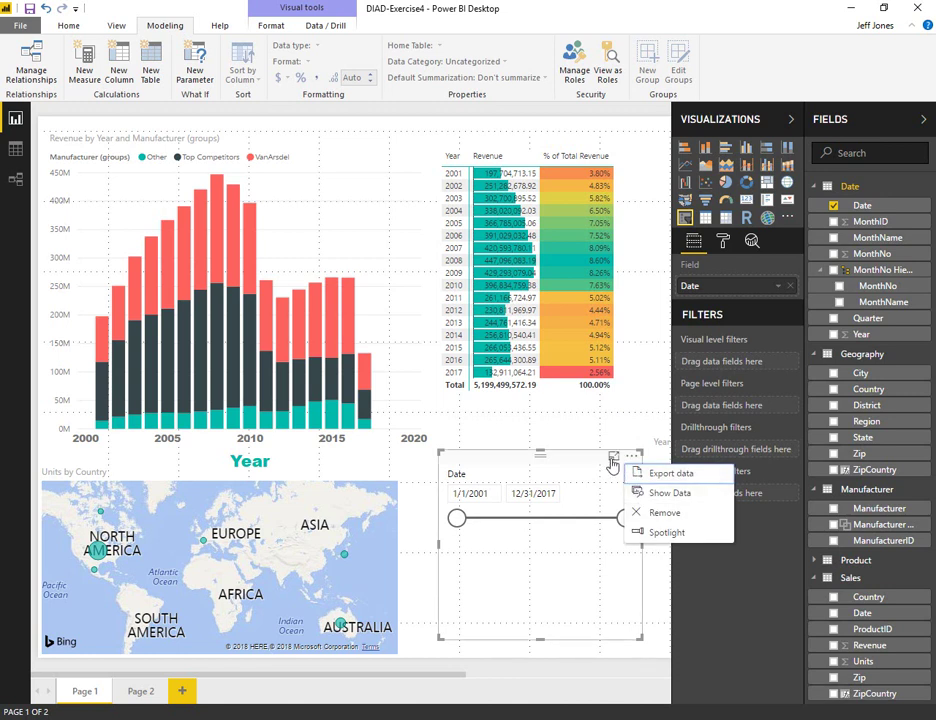
Drag the Date slicer handles to set the range to 1/1/2001–6/17/2014.
{"action": "left_click_drag", "start_coordinate": [622, 517], "coordinate": [569, 517]}
{"action": "left_click_drag", "start_coordinate": [460, 517], "coordinate": [476, 517]}
{"action": "left_click_drag", "start_coordinate": [569, 517], "coordinate": [597, 517]}
{"action": "left_click_drag", "start_coordinate": [476, 519], "coordinate": [508, 520]}
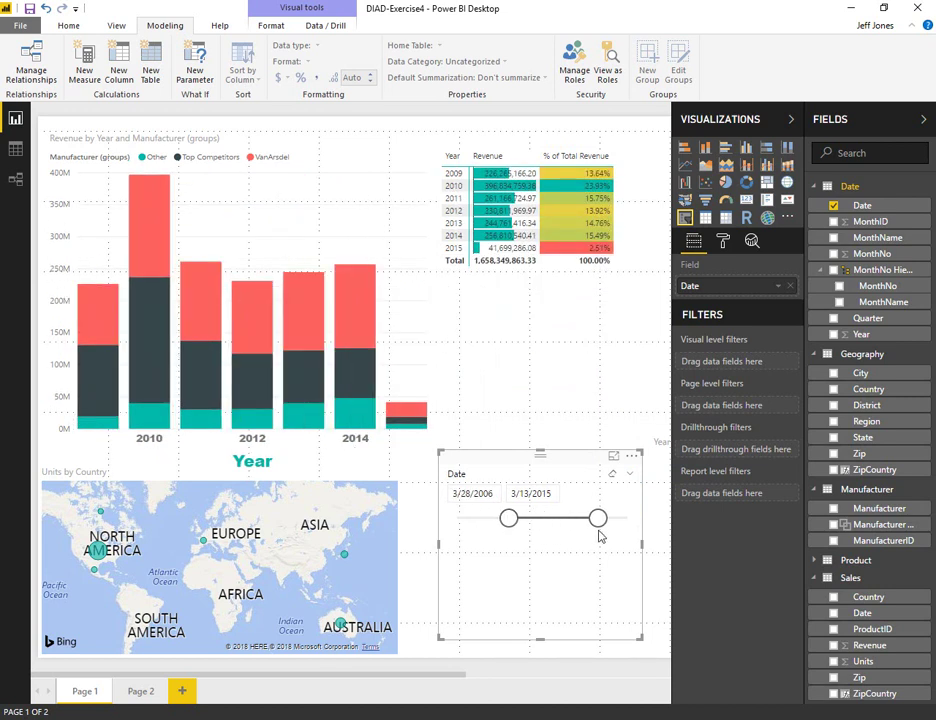
{"action": "left_click_drag", "start_coordinate": [598, 525], "coordinate": [566, 522]}
{"action": "left_click_drag", "start_coordinate": [508, 520], "coordinate": [494, 520]}
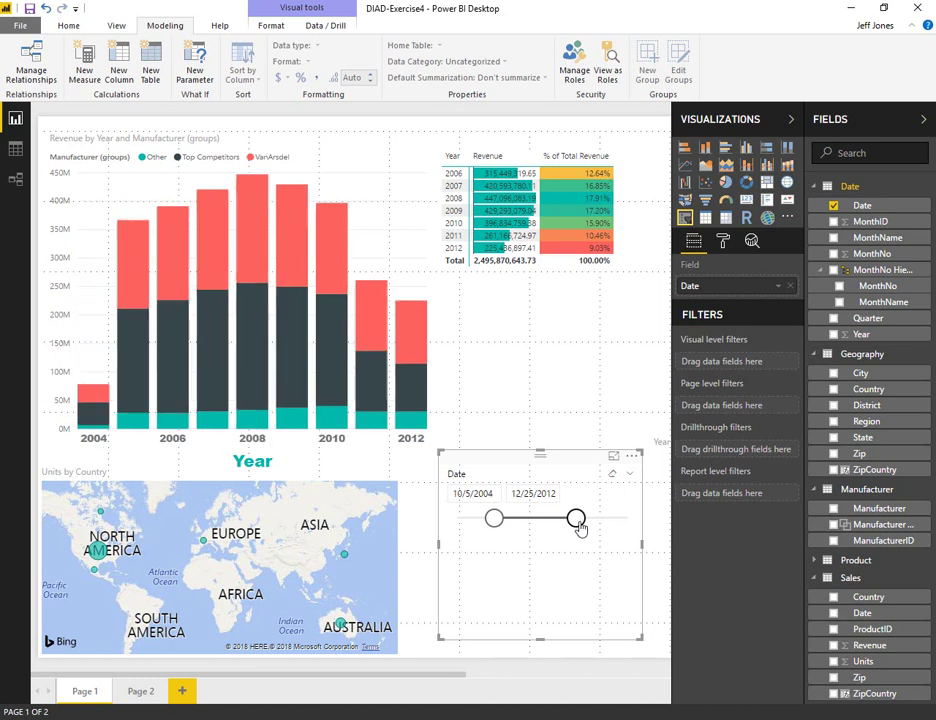
{"action": "left_click_drag", "start_coordinate": [578, 526], "coordinate": [456, 519]}
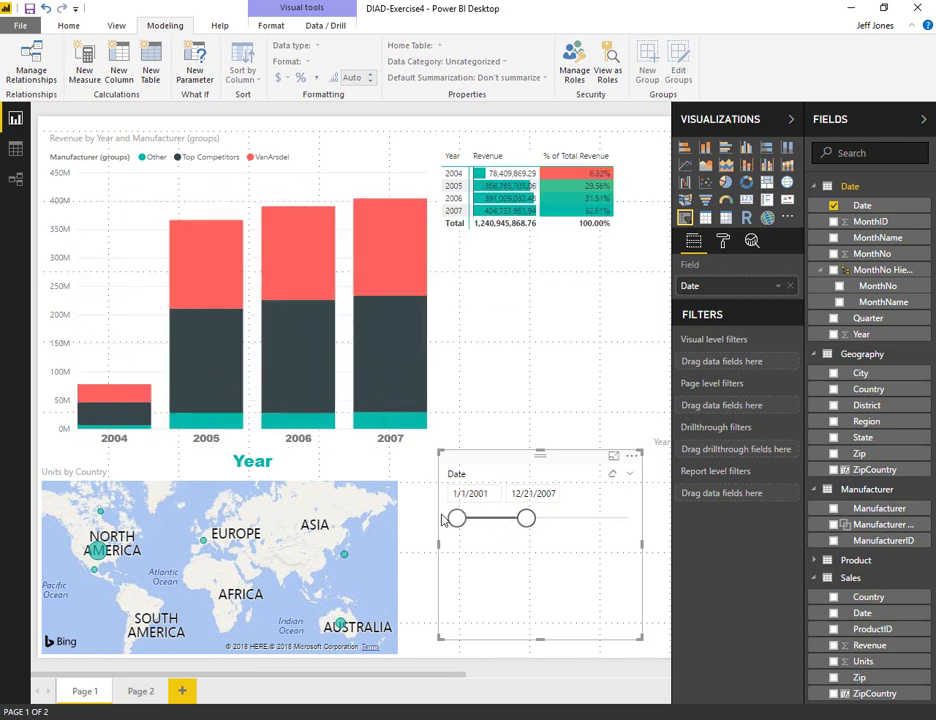
{"action": "left_click_drag", "start_coordinate": [526, 518], "coordinate": [591, 518]}
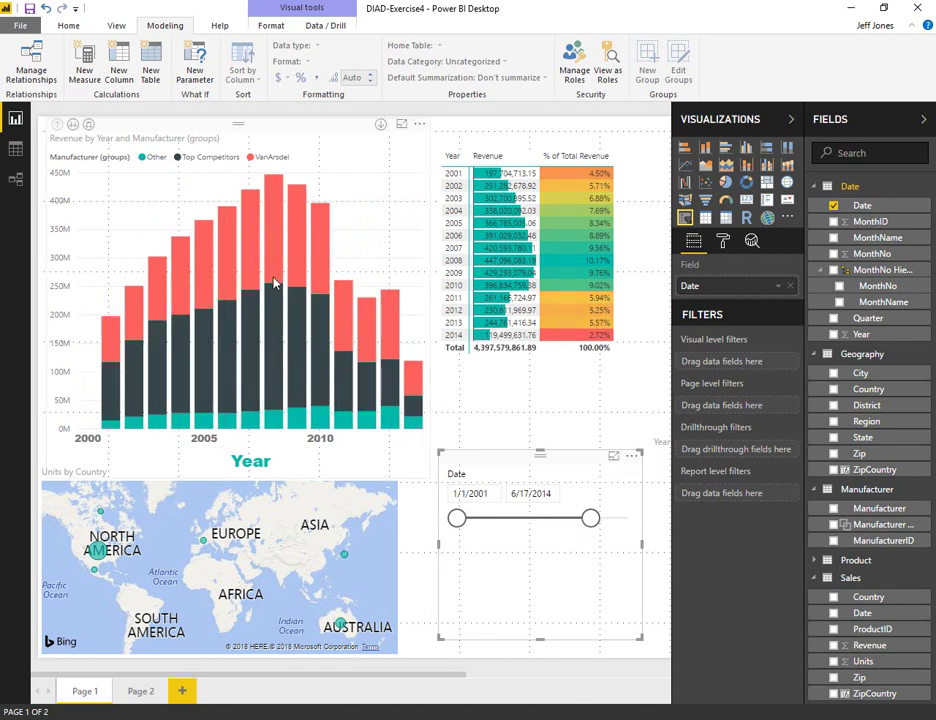
Cross-highlight the report by the VanArsdel and Top Competitors series and individual bars.
{"action": "left_click", "coordinate": [275, 282]}
{"action": "left_click", "coordinate": [280, 318]}
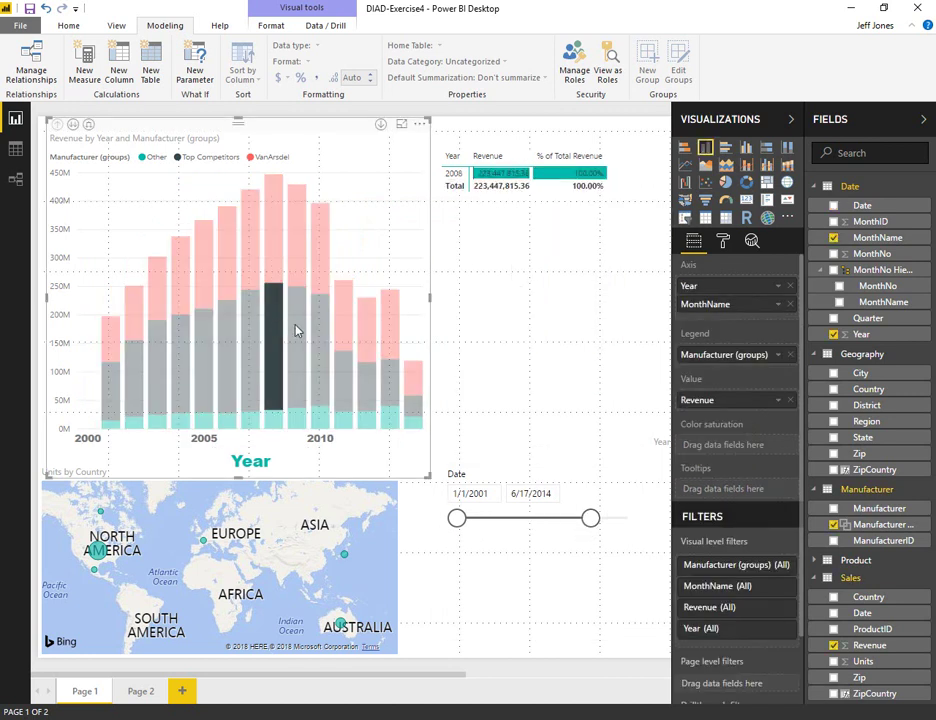
{"action": "left_click", "coordinate": [275, 247]}
{"action": "left_click", "coordinate": [225, 238]}
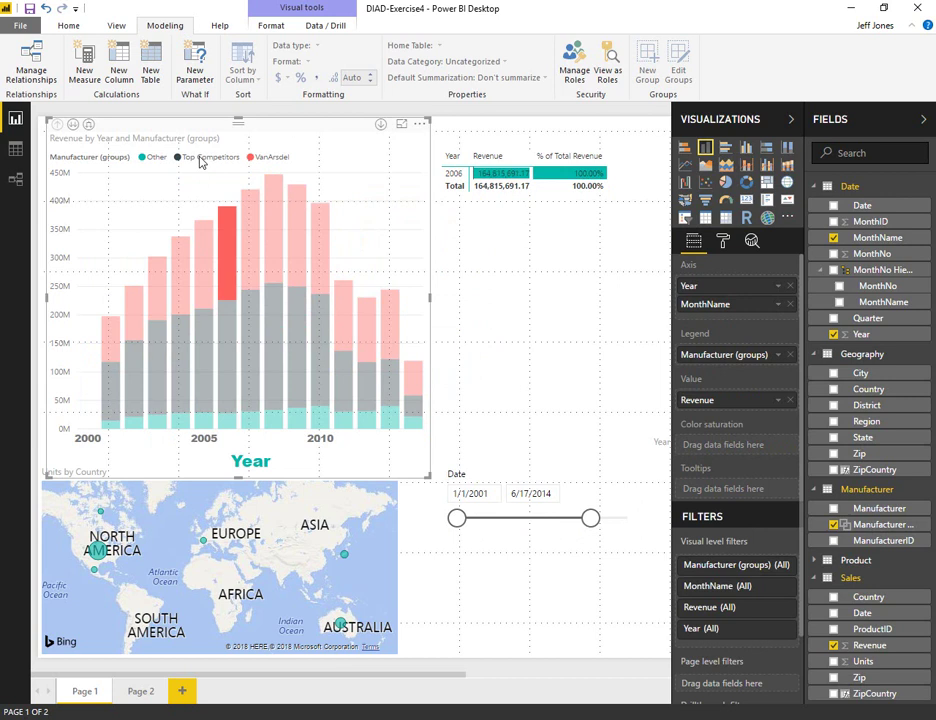
{"action": "left_click", "coordinate": [205, 157]}
{"action": "left_click", "coordinate": [256, 160]}
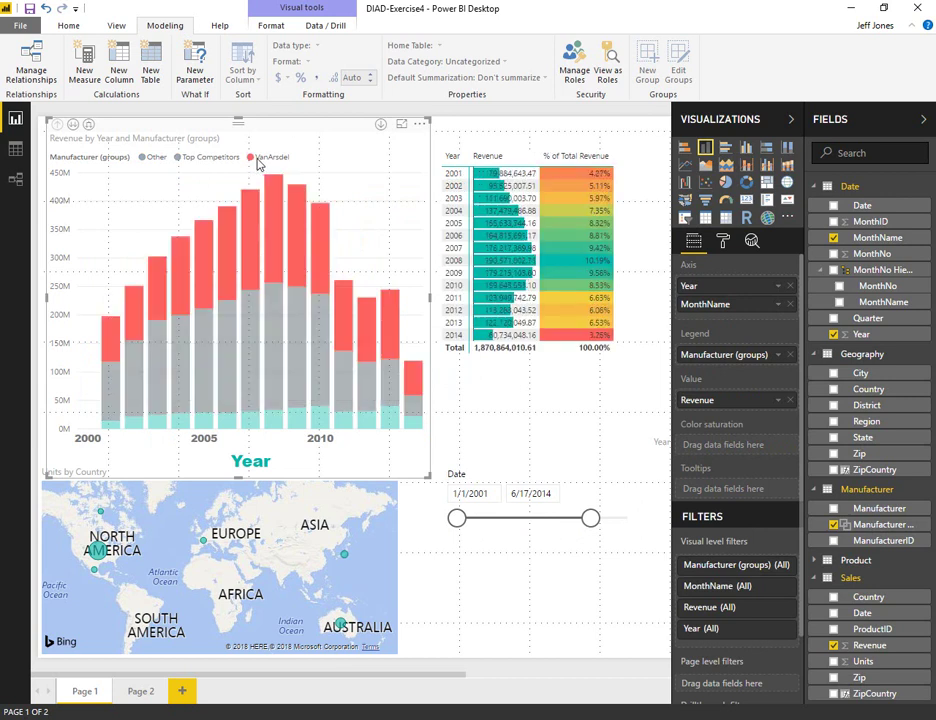
{"action": "left_click", "coordinate": [205, 158]}
{"action": "left_click", "coordinate": [270, 157]}
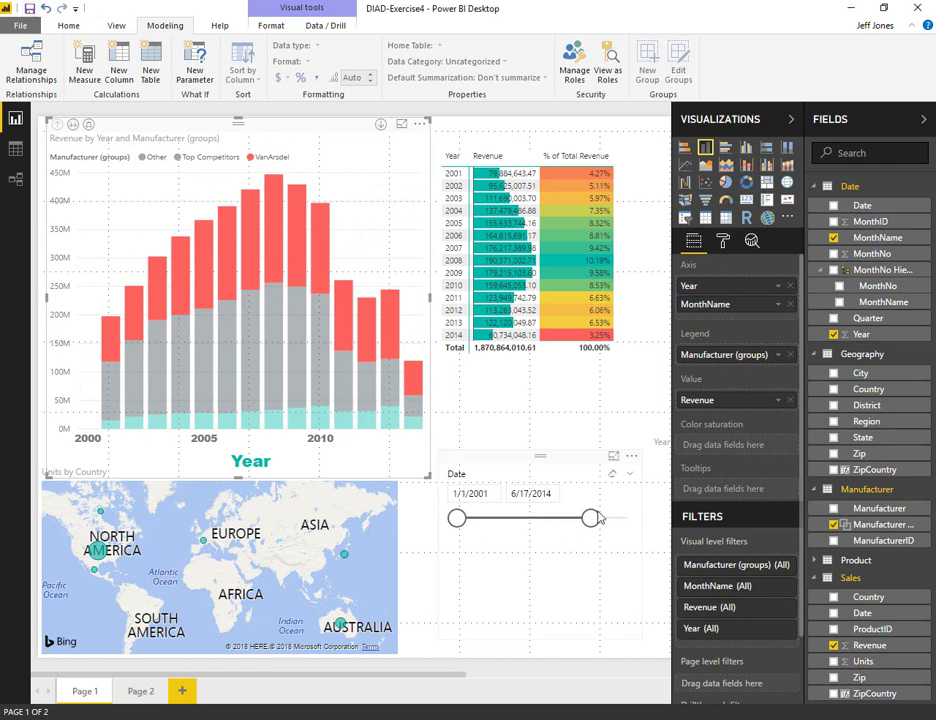
Reset the Date slicer range to 1/1/2001–12/31/2017.
{"action": "mouse_move", "coordinate": [590, 518]}
{"action": "left_mouse_down"}
{"action": "mouse_move", "coordinate": [549, 521]}
{"action": "mouse_move", "coordinate": [592, 522]}
{"action": "left_mouse_up"}
{"action": "left_click", "coordinate": [477, 521]}
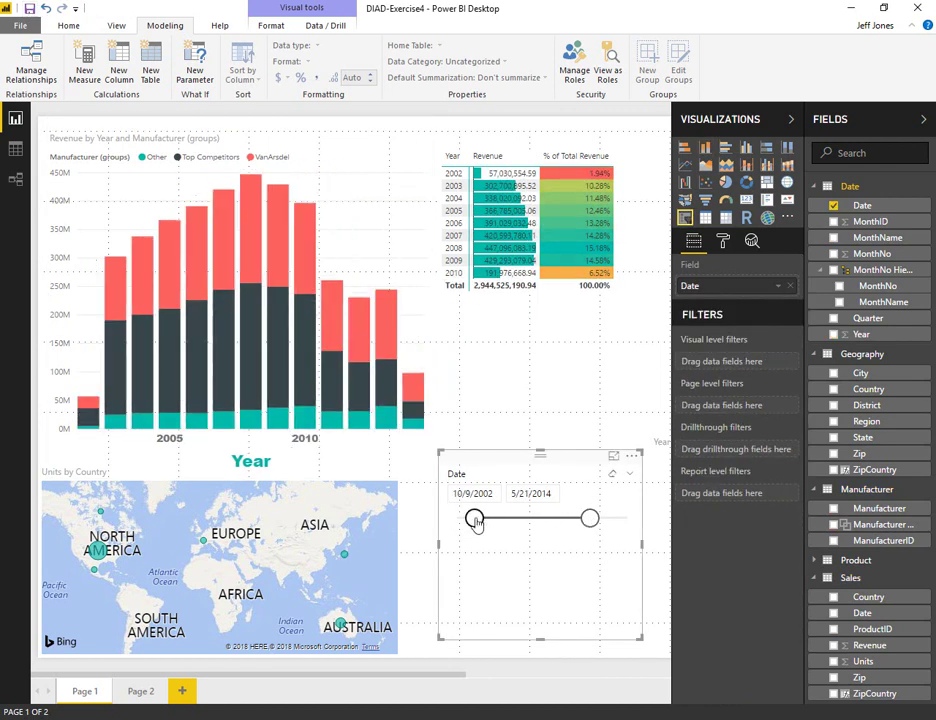
{"action": "left_click_drag", "start_coordinate": [476, 521], "coordinate": [416, 523]}
{"action": "left_click", "coordinate": [416, 523]}
{"action": "left_click_drag", "start_coordinate": [598, 526], "coordinate": [650, 531]}
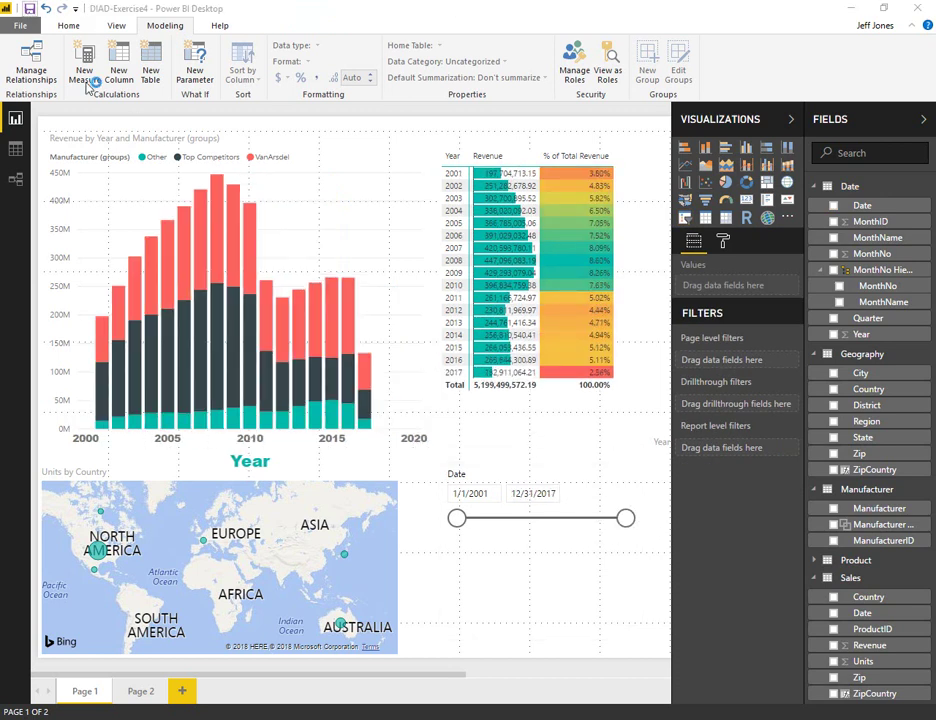
{"action": "key", "text": "alt+Tab"}
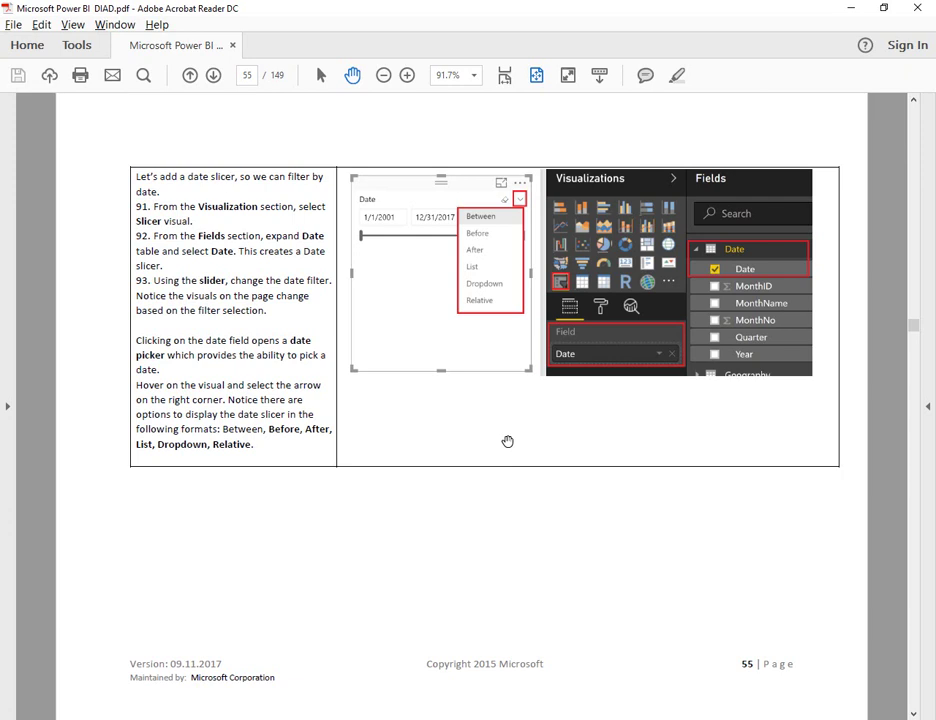
{"action": "scroll", "coordinate": [510, 441], "scroll_direction": "down", "scroll_amount": 3}
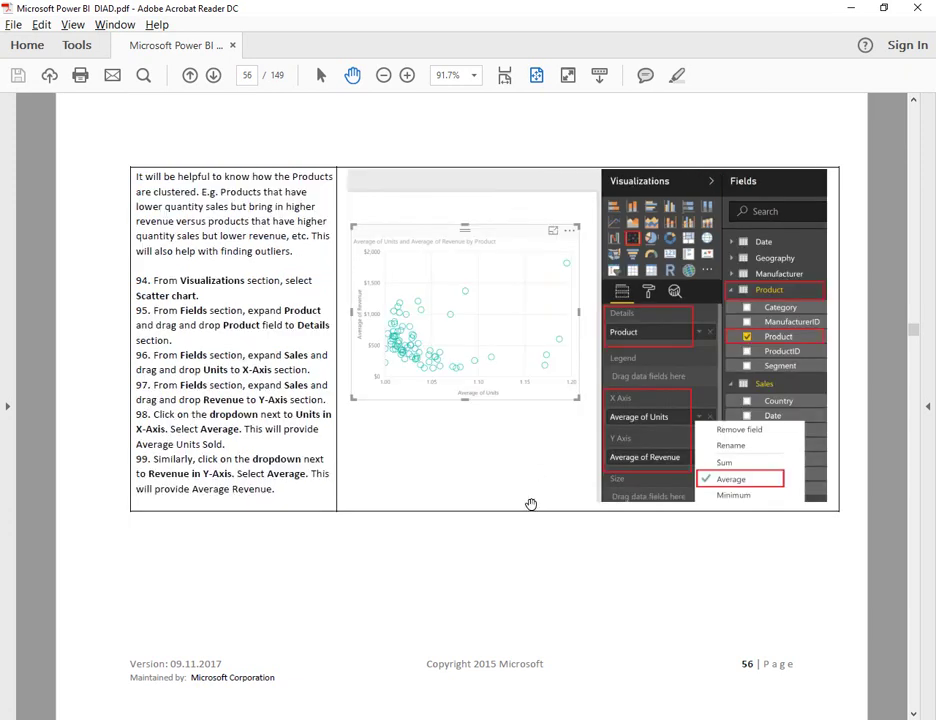
{"action": "key", "text": "alt+Tab"}
{"action": "key", "text": "alt+Tab"}
{"action": "scroll", "coordinate": [863, 639], "scroll_direction": "down", "scroll_amount": 3}
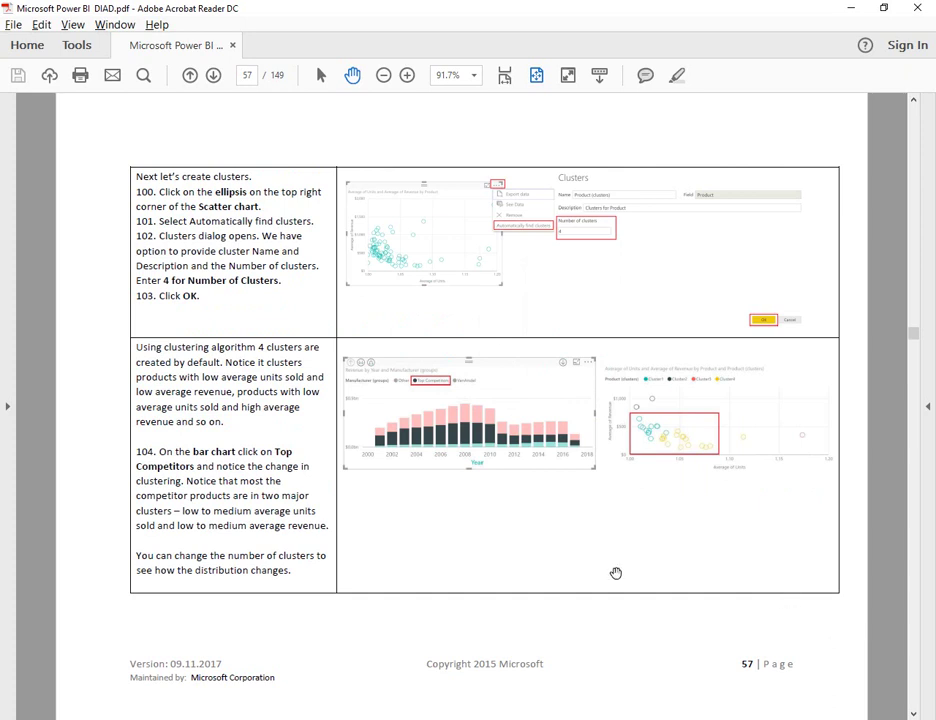
{"action": "scroll", "coordinate": [616, 573], "scroll_direction": "up", "scroll_amount": 6}
{"action": "scroll", "coordinate": [616, 573], "scroll_direction": "down", "scroll_amount": 3}
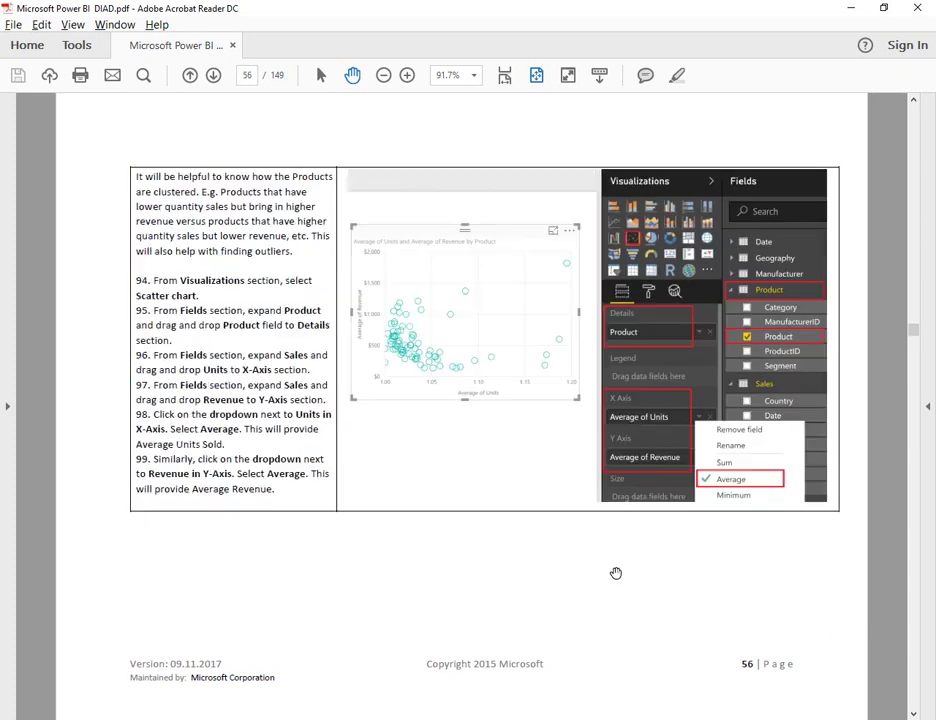
{"action": "scroll", "coordinate": [616, 573], "scroll_direction": "down", "scroll_amount": 3}
{"action": "scroll", "coordinate": [616, 573], "scroll_direction": "up", "scroll_amount": 3}
{"action": "scroll", "coordinate": [616, 573], "scroll_direction": "down", "scroll_amount": 3}
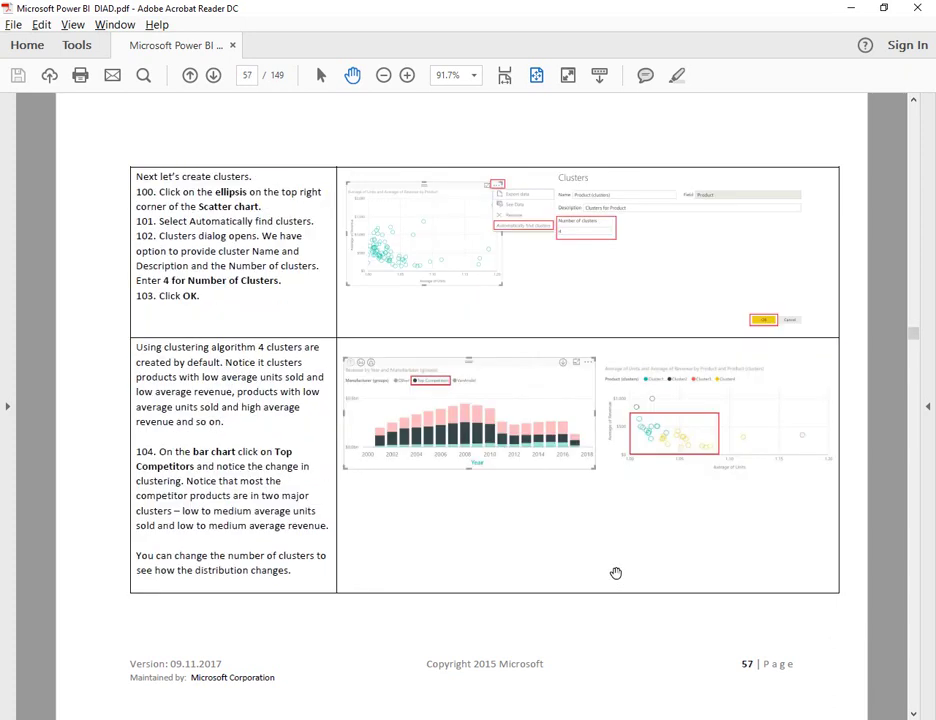
{"action": "scroll", "coordinate": [616, 573], "scroll_direction": "up", "scroll_amount": 3}
{"action": "key", "text": "alt+Tab"}
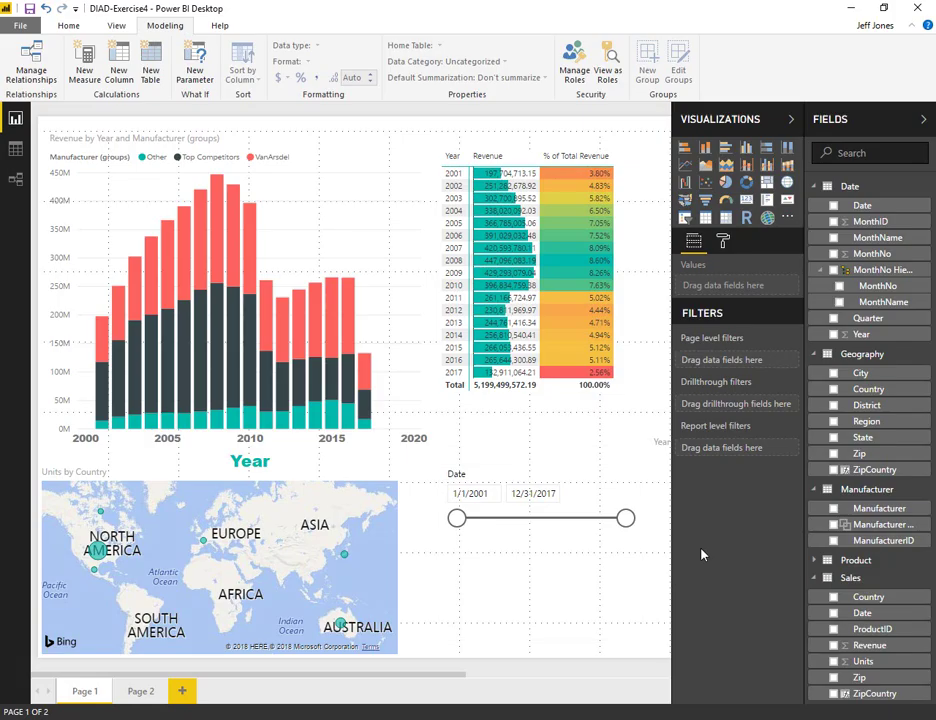
Duplicate Page 1 and delete the date slicer, revenue matrix and map from the copy.
{"action": "right_click", "coordinate": [85, 692]}
{"action": "left_click", "coordinate": [165, 619]}
{"action": "left_click", "coordinate": [575, 457]}
{"action": "key", "text": "Delete"}
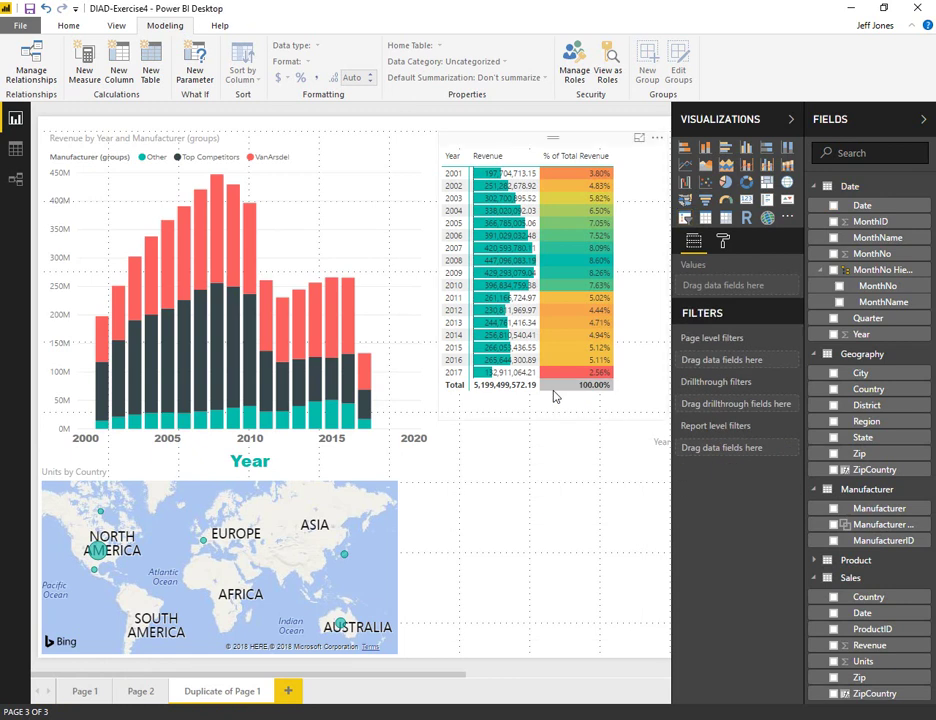
{"action": "left_click", "coordinate": [554, 396]}
{"action": "key", "text": "Delete"}
{"action": "left_click", "coordinate": [334, 486]}
{"action": "key", "text": "Delete"}
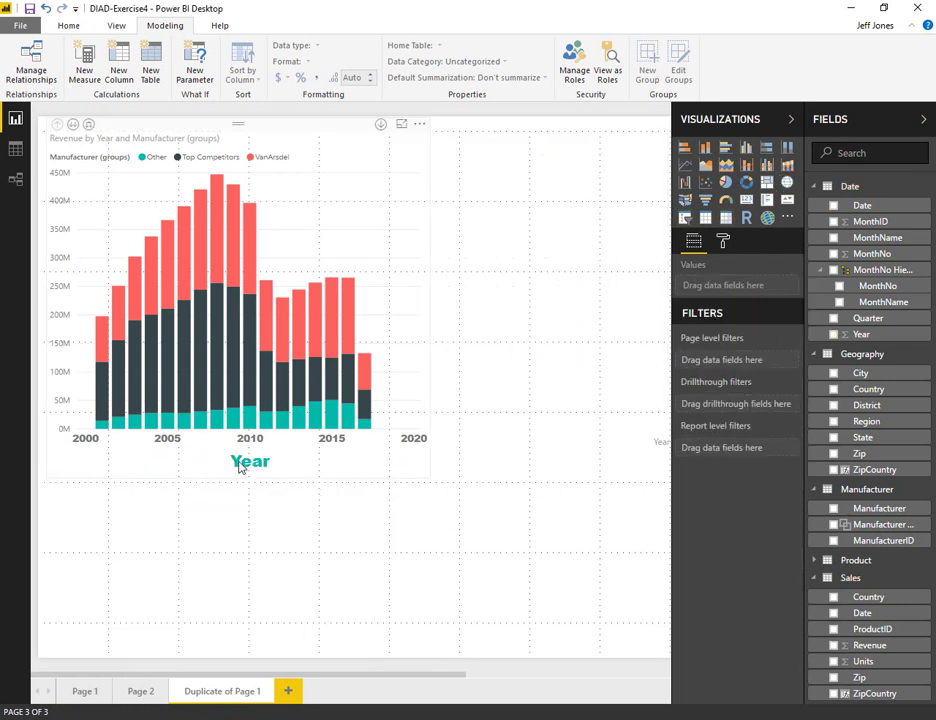
Stretch the column chart down to the page bottom and size a new scatter chart on the right.
{"action": "left_click", "coordinate": [244, 468]}
{"action": "left_click_drag", "start_coordinate": [239, 478], "coordinate": [240, 656]}
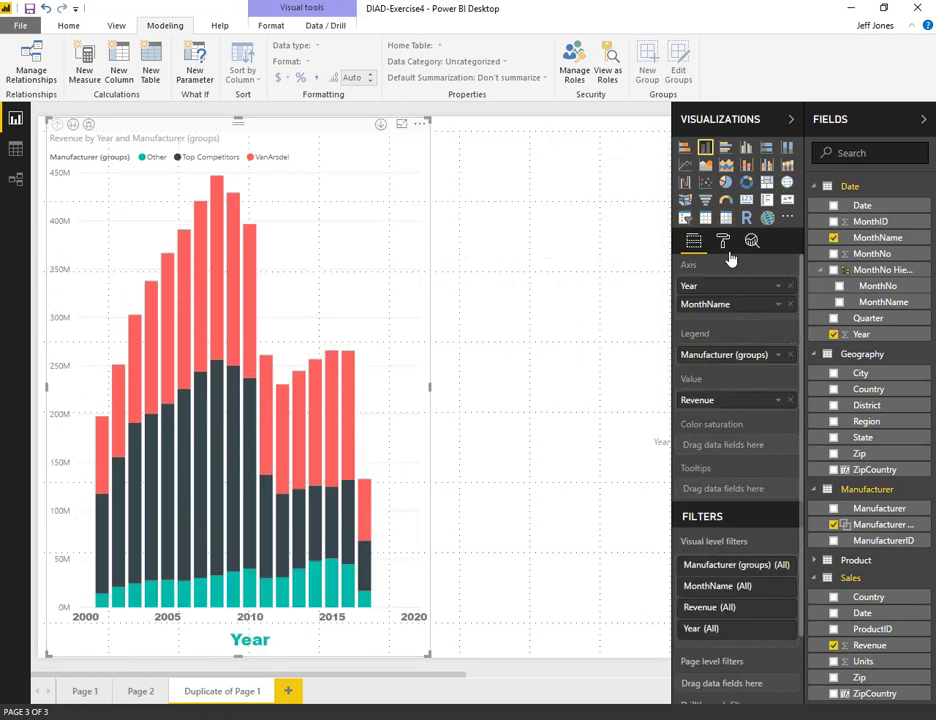
{"action": "left_click", "coordinate": [706, 184]}
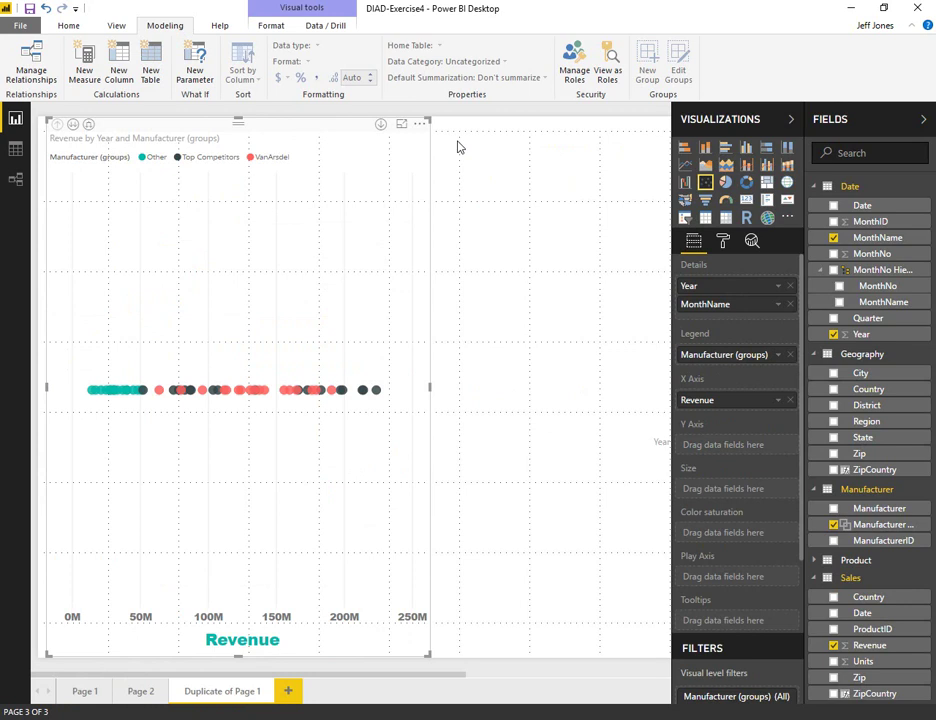
{"action": "key", "text": "ctrl+z"}
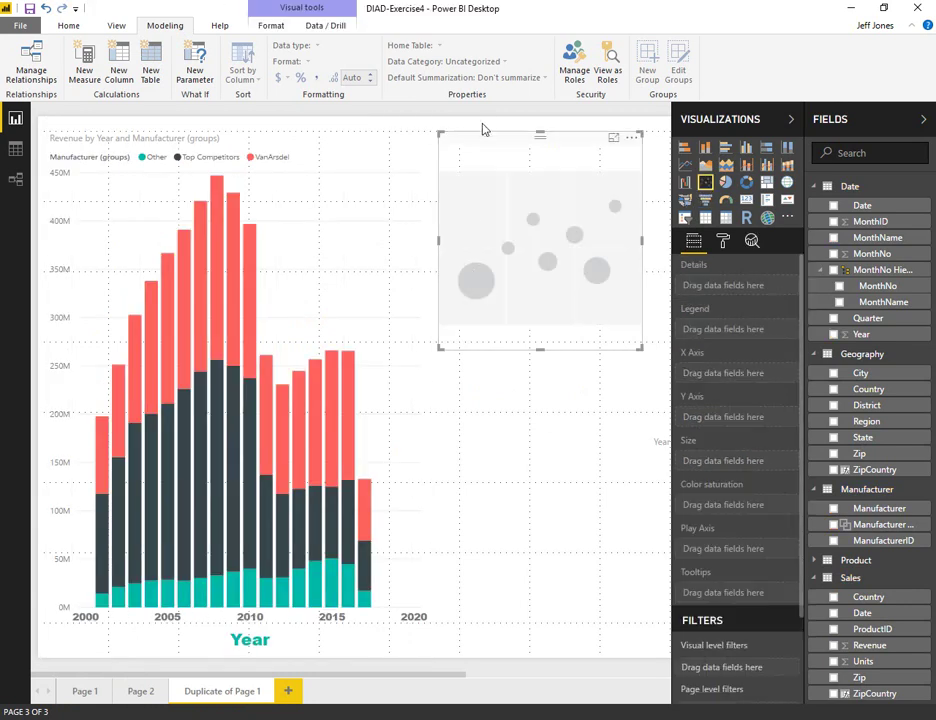
{"action": "left_click_drag", "start_coordinate": [641, 350], "coordinate": [687, 706]}
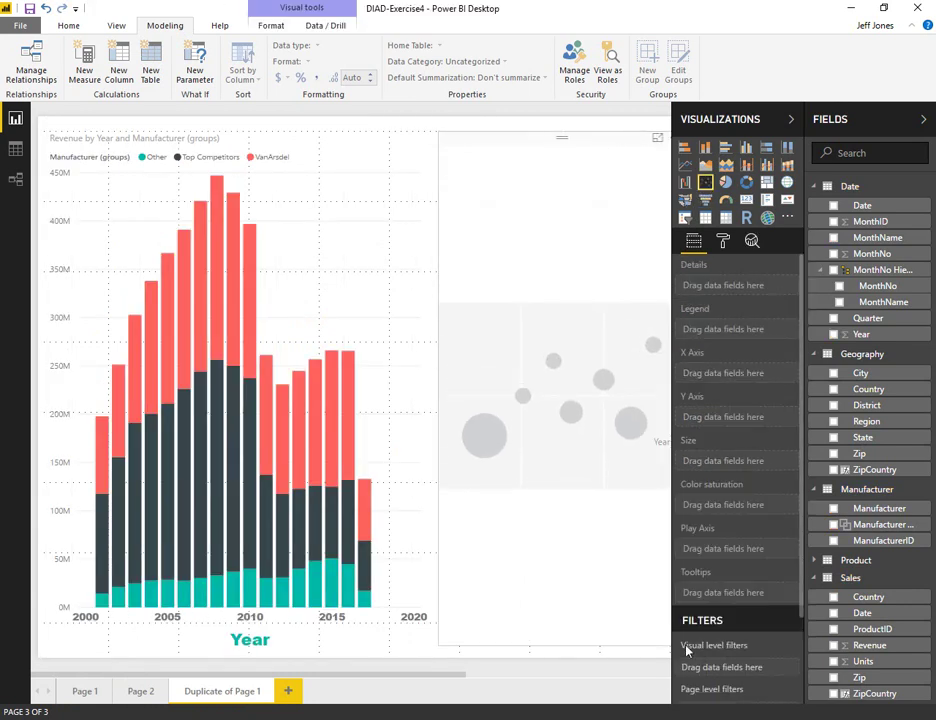
{"action": "key", "text": "alt+Tab"}
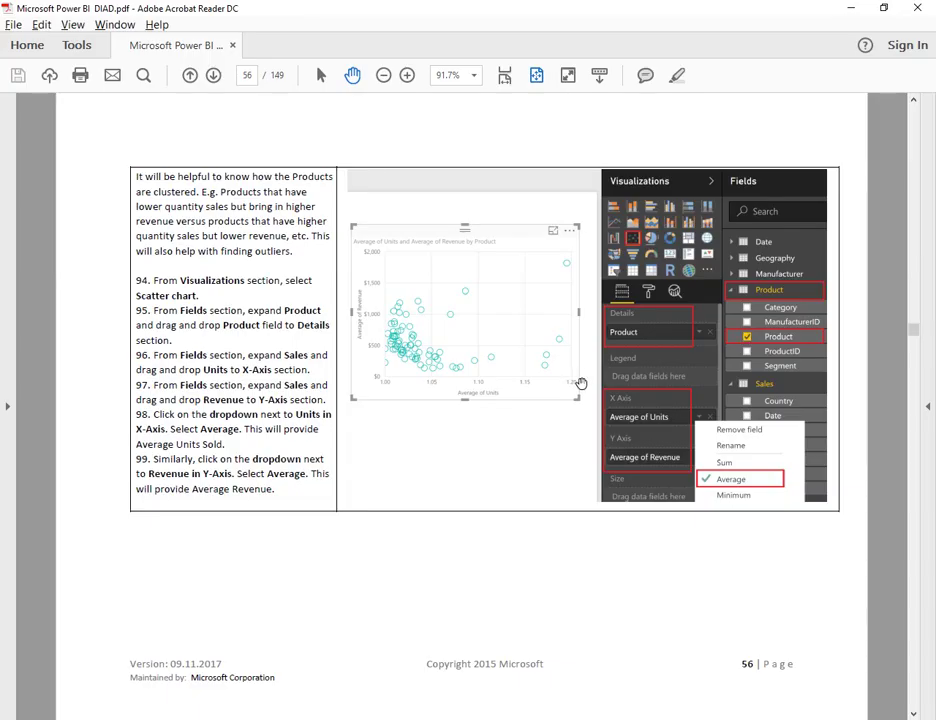
Add Product to the scatter chart's Details, Units to the X axis and Revenue to the Y axis.
{"action": "key", "text": "alt+Tab"}
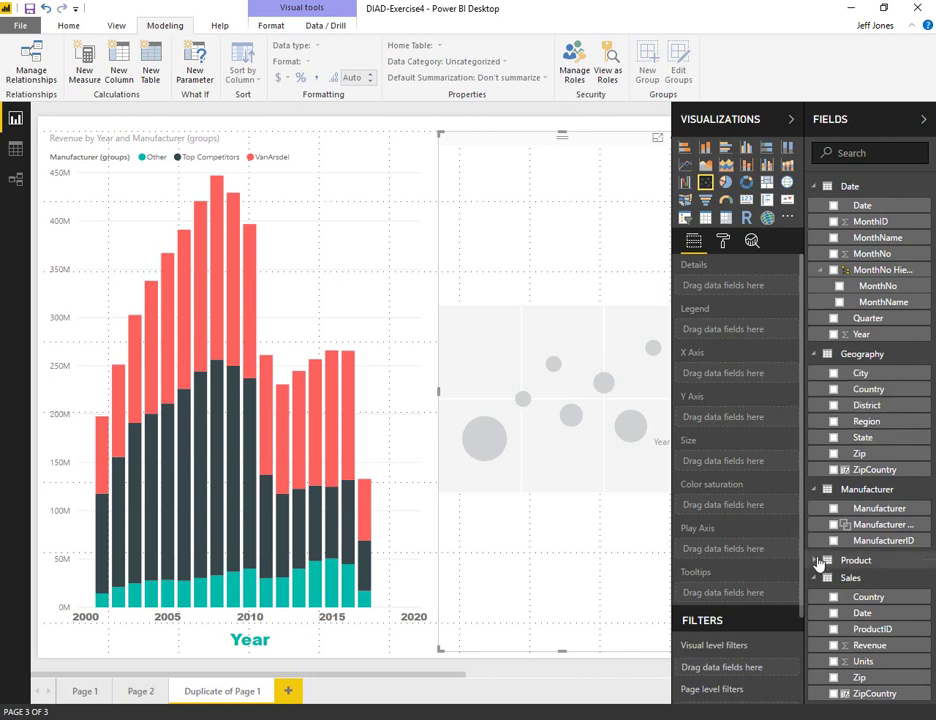
{"action": "left_click", "coordinate": [820, 560]}
{"action": "left_click_drag", "start_coordinate": [877, 617], "coordinate": [662, 289]}
{"action": "key", "text": "alt+Tab"}
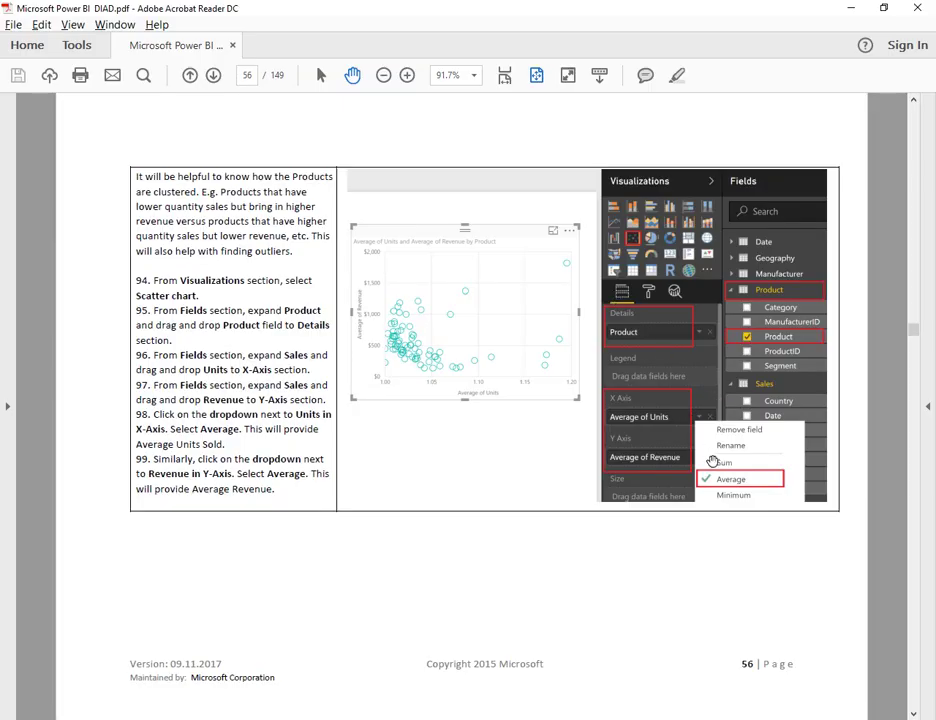
{"action": "key", "text": "alt+Tab"}
{"action": "scroll", "coordinate": [788, 625], "scroll_direction": "down", "scroll_amount": 2}
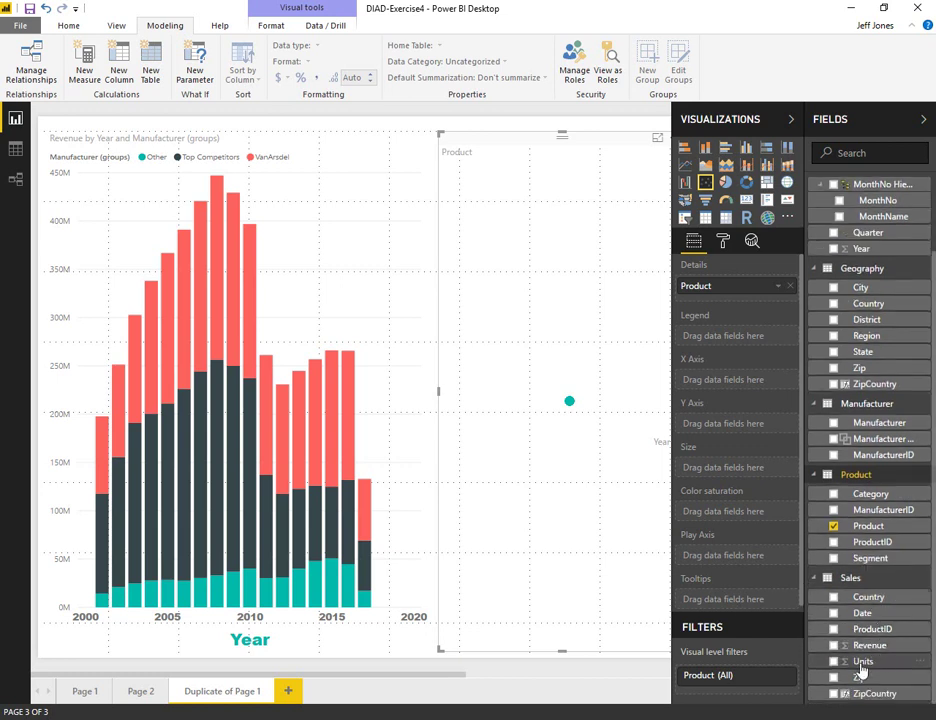
{"action": "left_click_drag", "start_coordinate": [861, 668], "coordinate": [726, 380]}
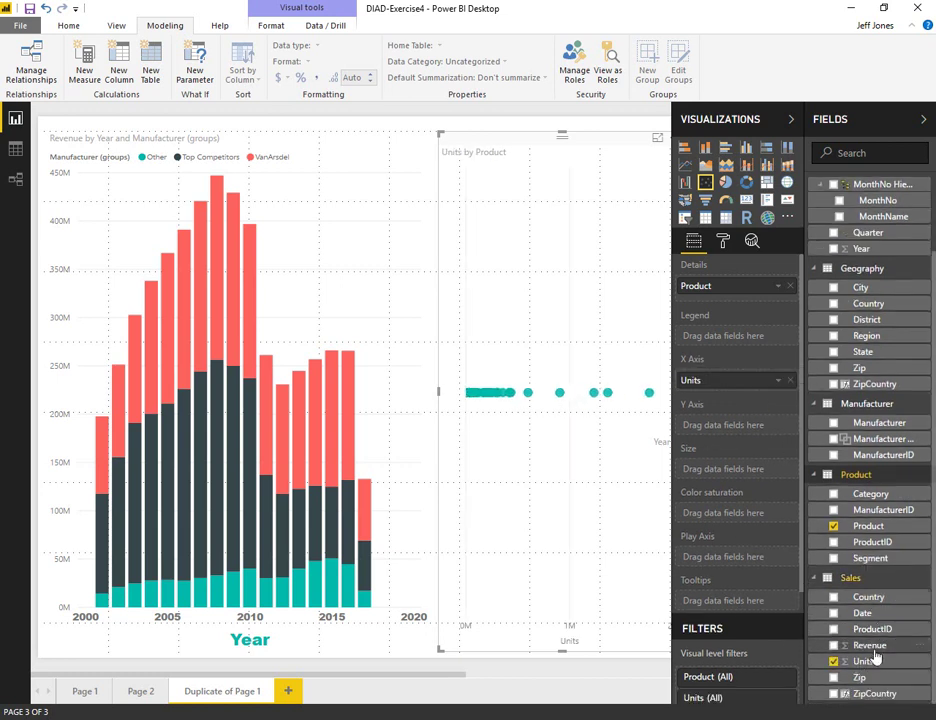
{"action": "left_click_drag", "start_coordinate": [870, 652], "coordinate": [725, 425]}
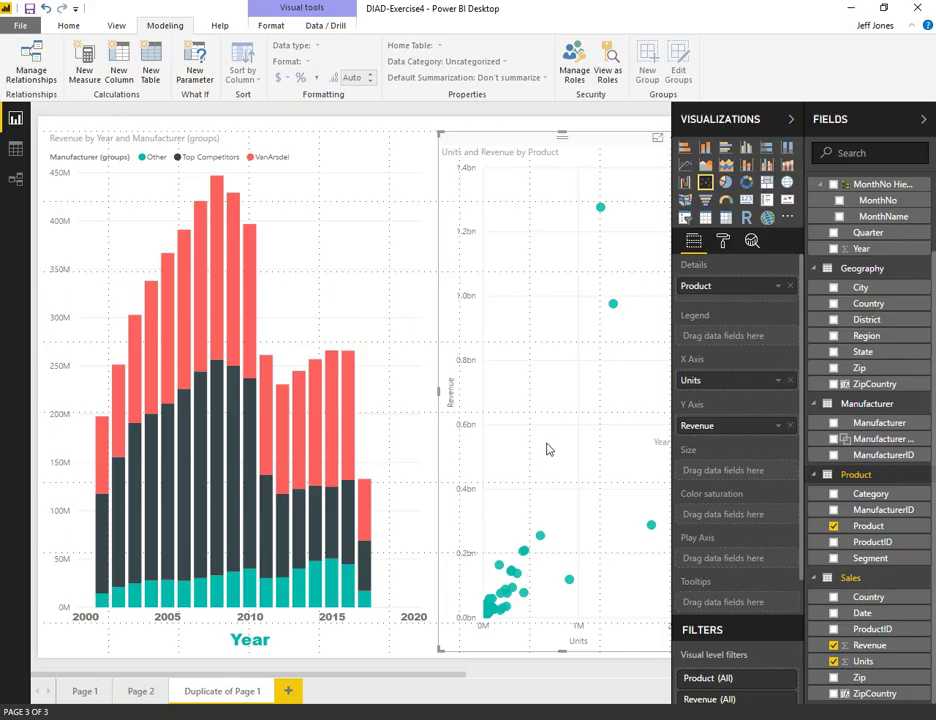
Change both Revenue and Units from Sum to Average summarization.
{"action": "key", "text": "alt+Tab"}
{"action": "scroll", "coordinate": [545, 440], "scroll_direction": "down", "scroll_amount": 5}
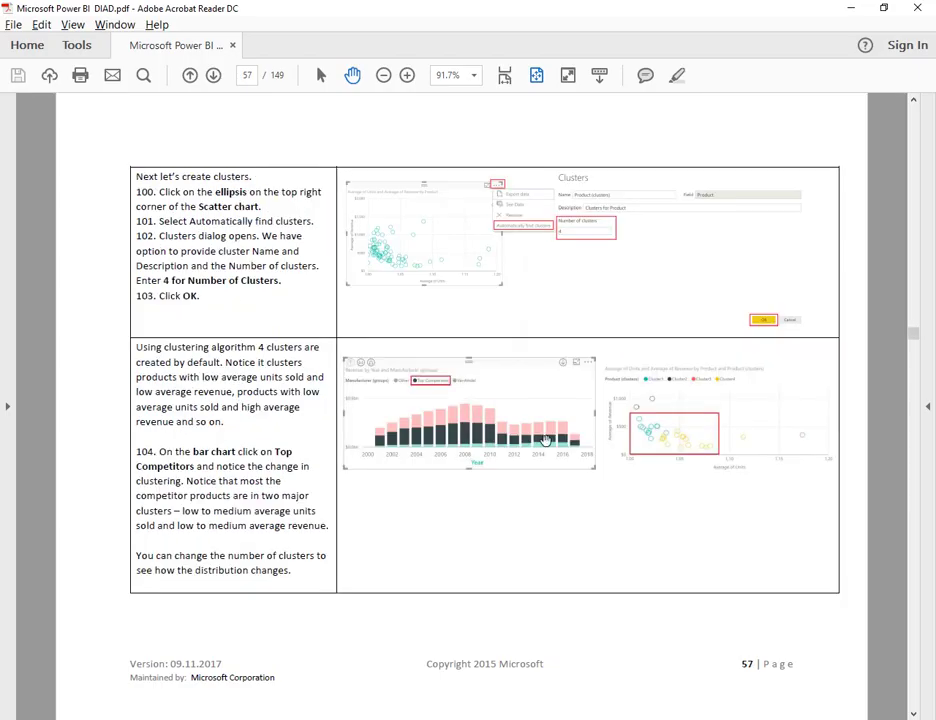
{"action": "key", "text": "alt+Tab"}
{"action": "left_click", "coordinate": [779, 426]}
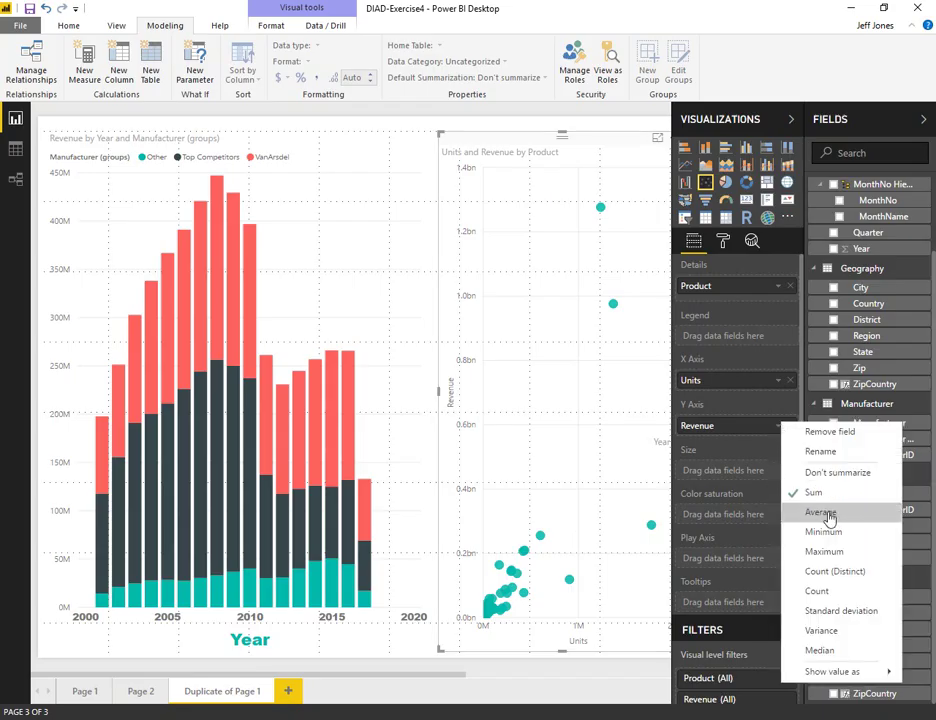
{"action": "left_click", "coordinate": [815, 512]}
{"action": "left_click", "coordinate": [779, 380]}
{"action": "left_click", "coordinate": [812, 476]}
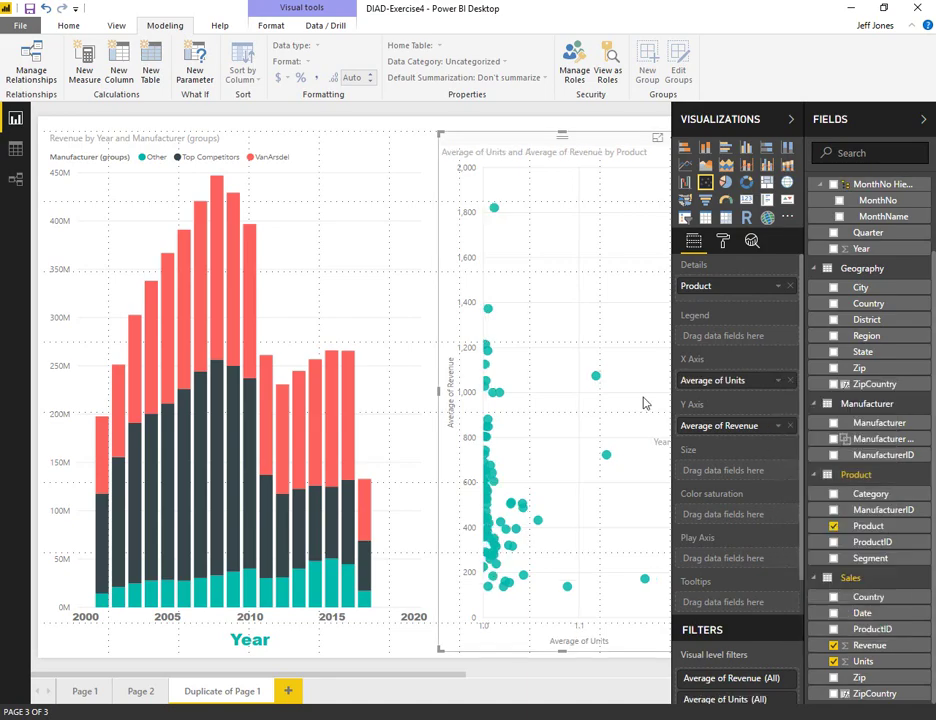
{"action": "key", "text": "alt+Tab"}
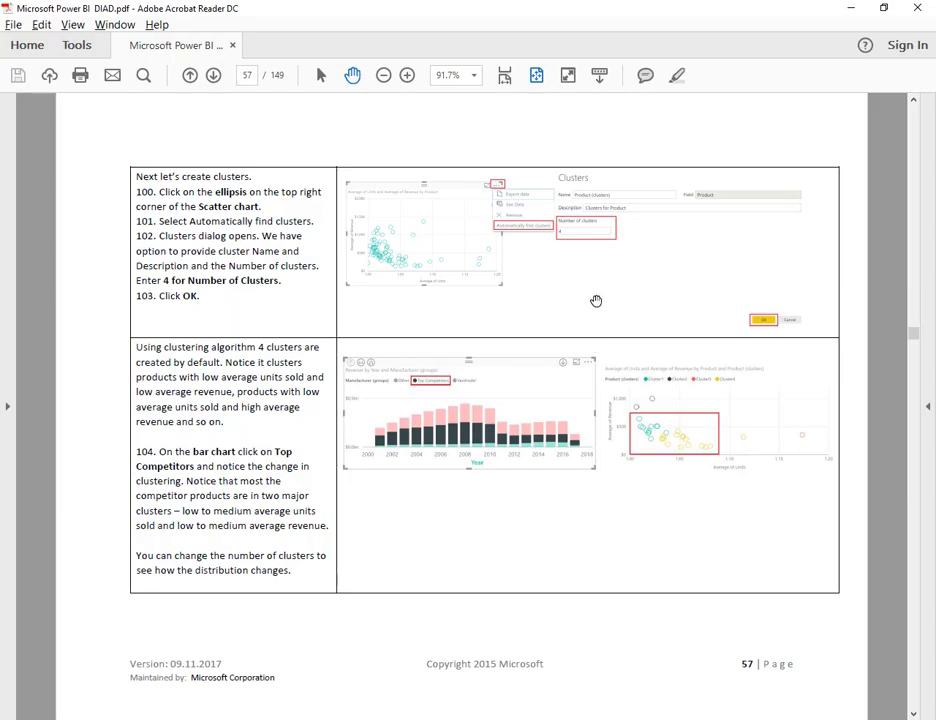
{"action": "key", "text": "alt+Tab"}
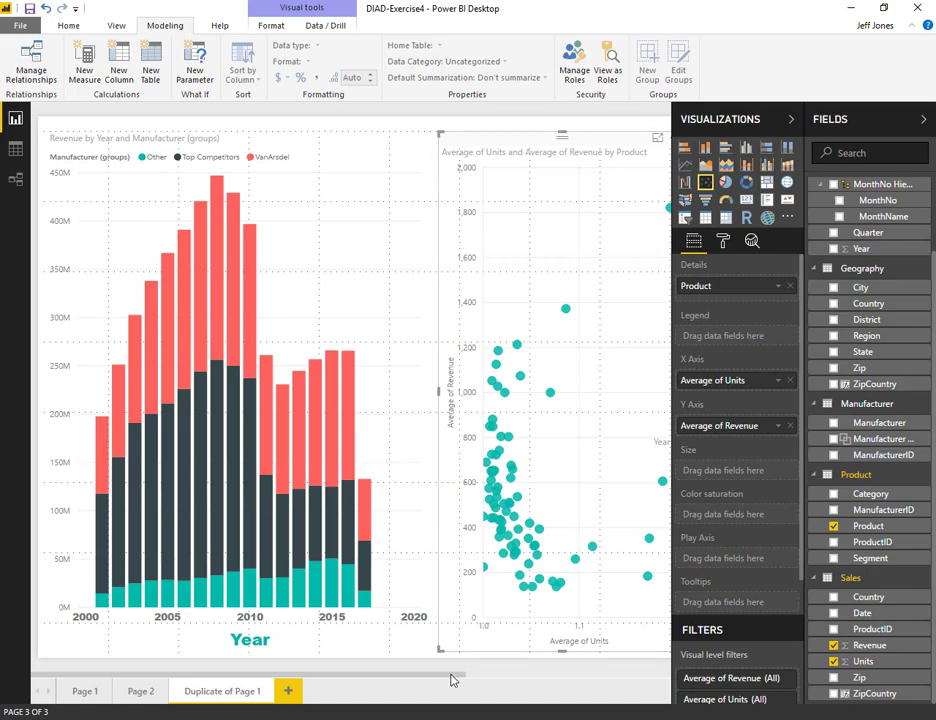
{"action": "left_click_drag", "start_coordinate": [449, 675], "coordinate": [481, 675]}
{"action": "left_click", "coordinate": [624, 143]}
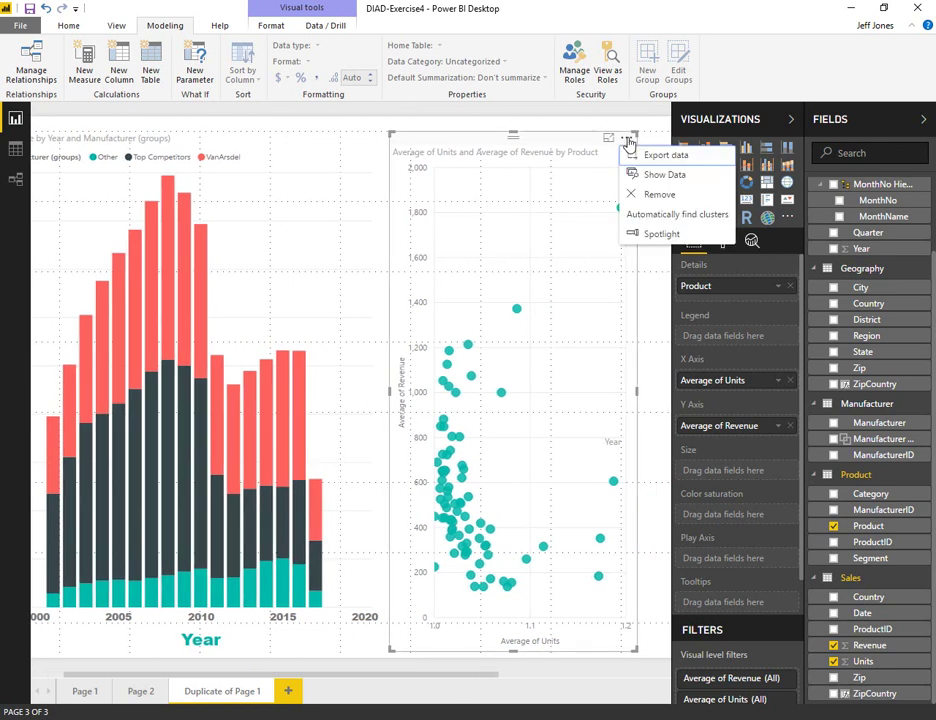
{"action": "left_click", "coordinate": [654, 215]}
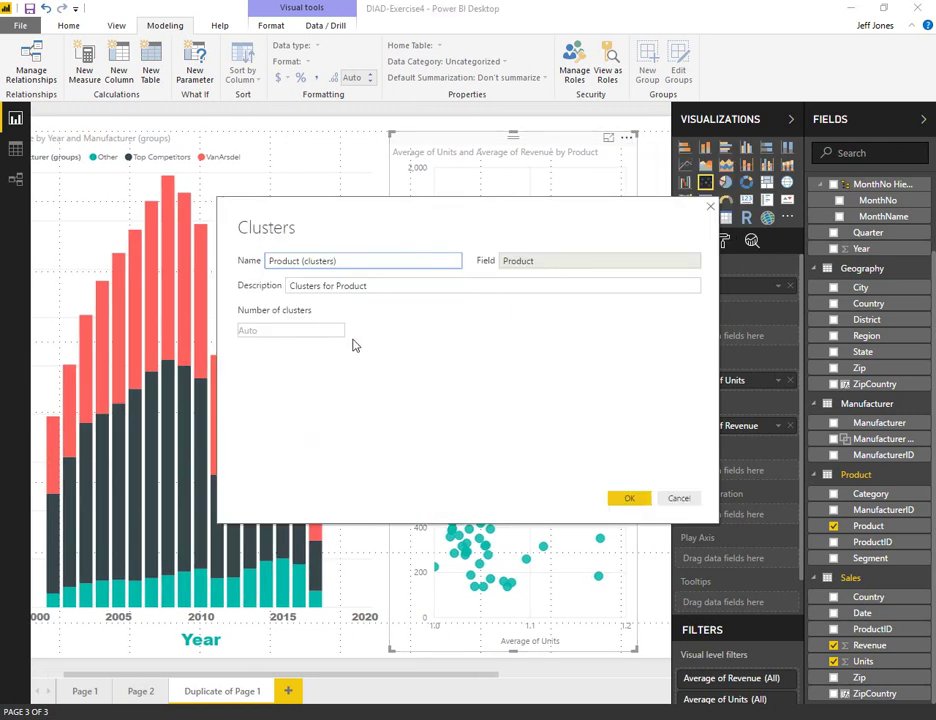
{"action": "left_click", "coordinate": [316, 330]}
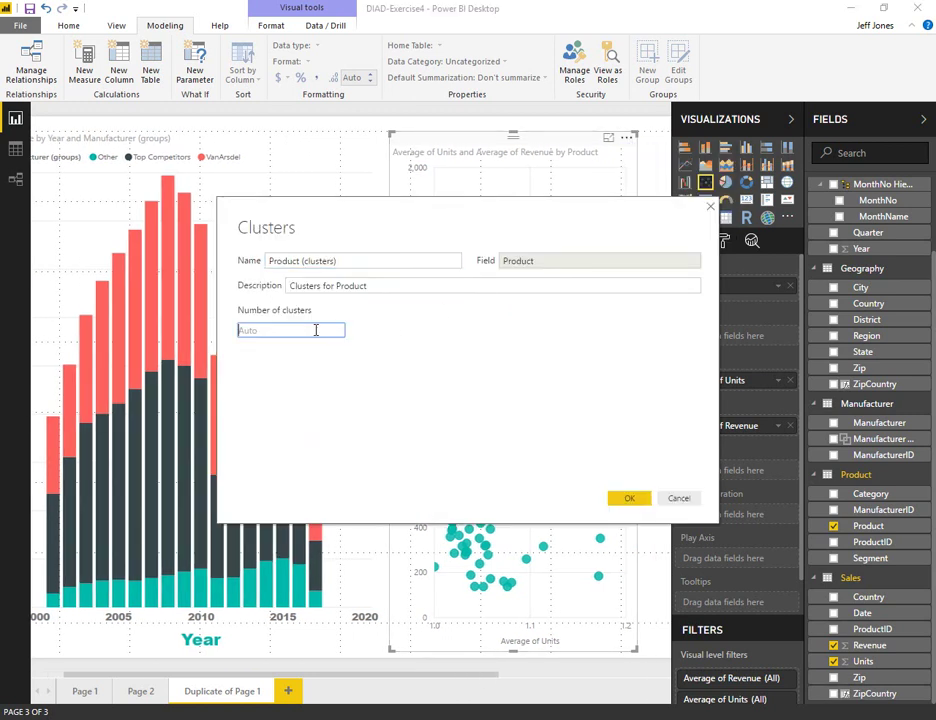
{"action": "left_click", "coordinate": [641, 498]}
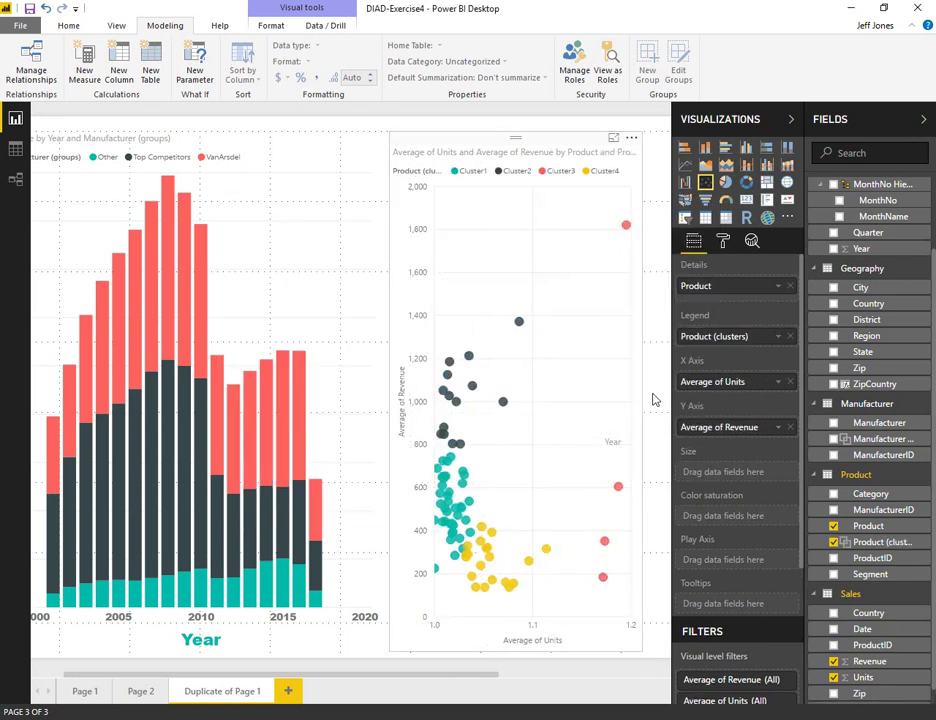
{"action": "left_click", "coordinate": [391, 403]}
Drag the scatter chart's left edge slightly left beside the revenue bar chart.
{"action": "left_click", "coordinate": [372, 449]}
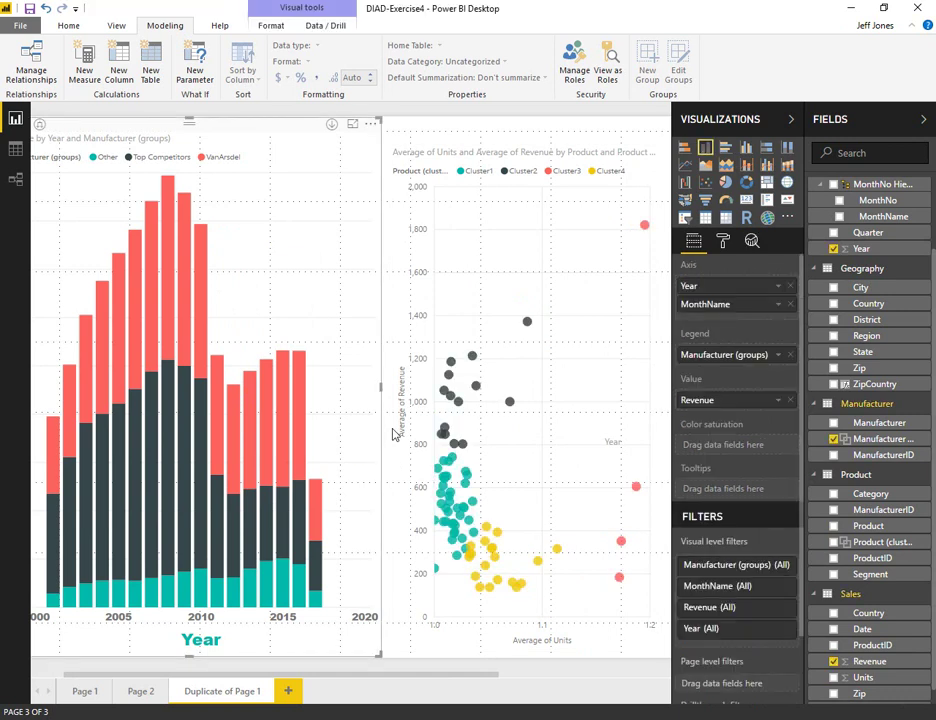
{"action": "left_click", "coordinate": [405, 400]}
{"action": "left_click_drag", "start_coordinate": [389, 388], "coordinate": [383, 390]}
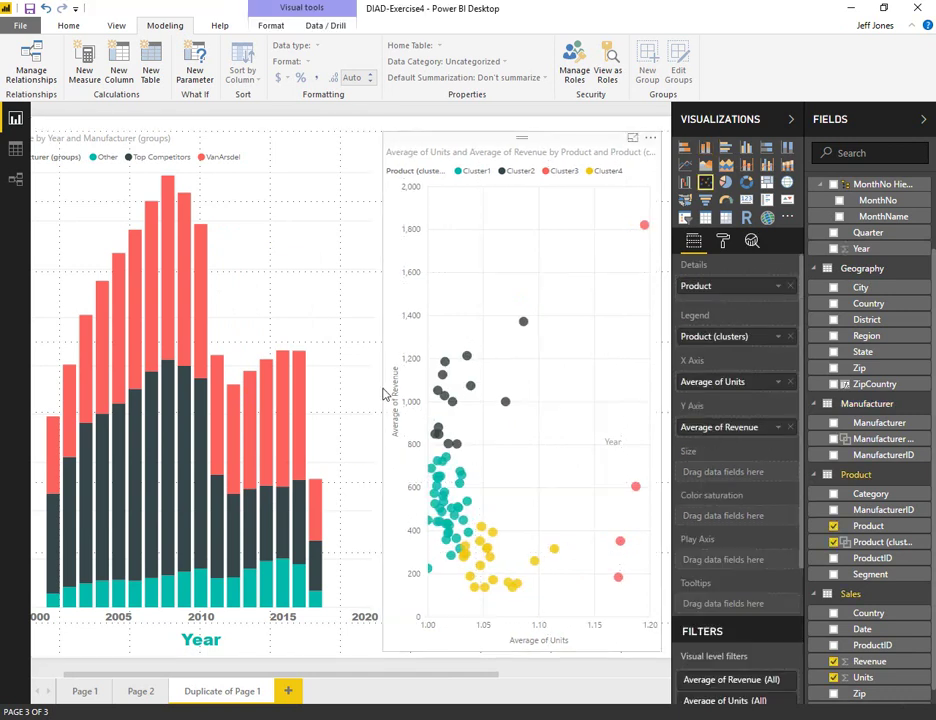
{"action": "left_click", "coordinate": [345, 372]}
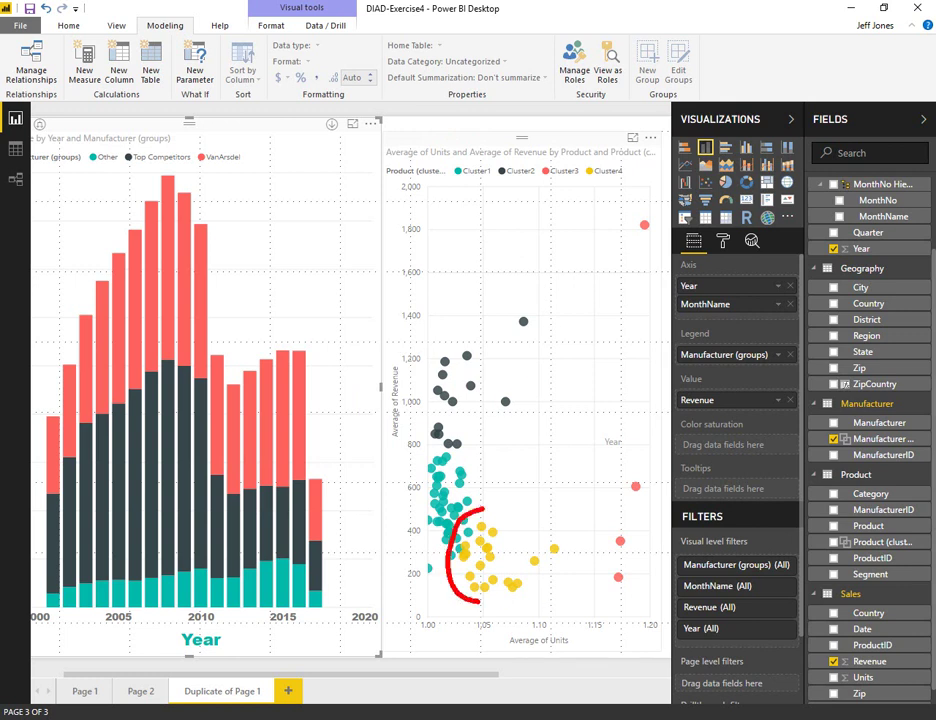
Erase the pen annotations drawn over the page.
{"action": "mouse_move", "coordinate": [490, 452]}
{"action": "left_mouse_down"}
{"action": "mouse_move", "coordinate": [441, 429]}
{"action": "mouse_move", "coordinate": [572, 290]}
{"action": "mouse_move", "coordinate": [493, 425]}
{"action": "left_mouse_up"}
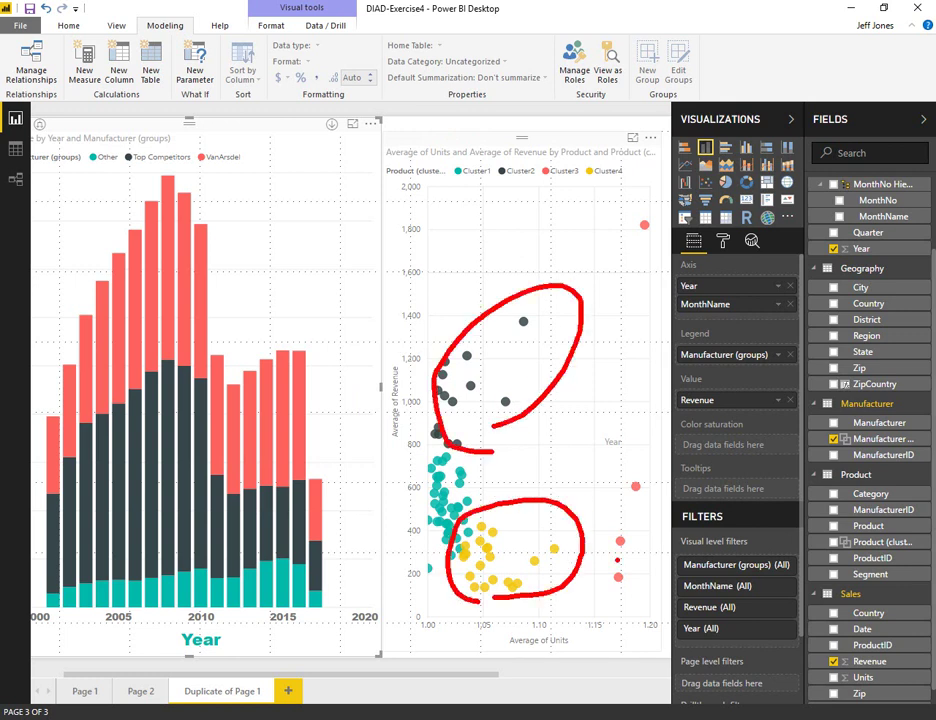
{"action": "left_click_drag", "start_coordinate": [404, 432], "coordinate": [486, 553]}
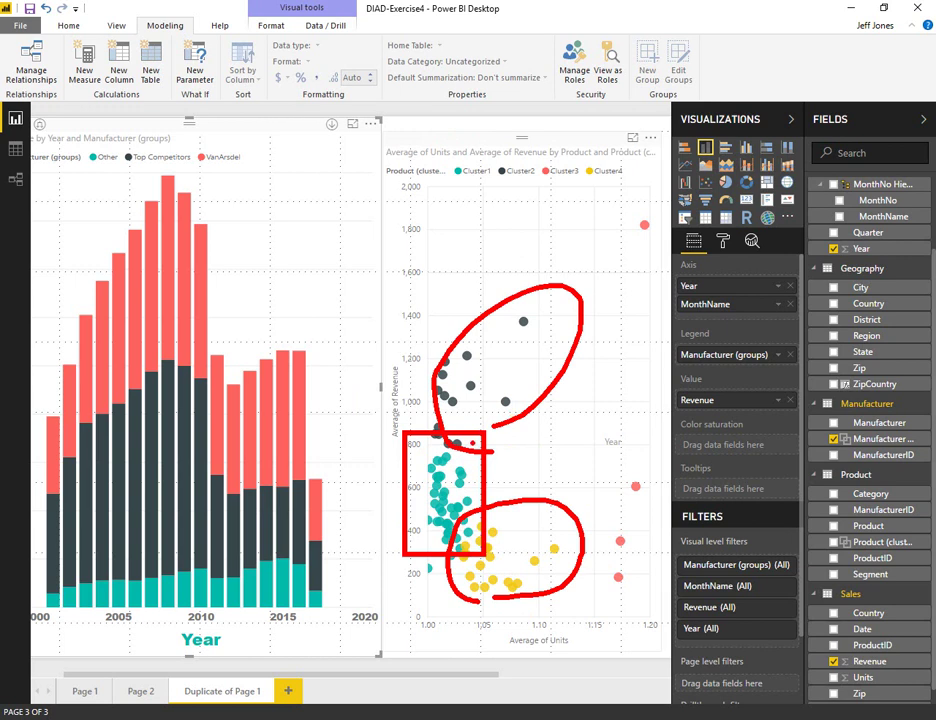
{"action": "key", "text": "Escape"}
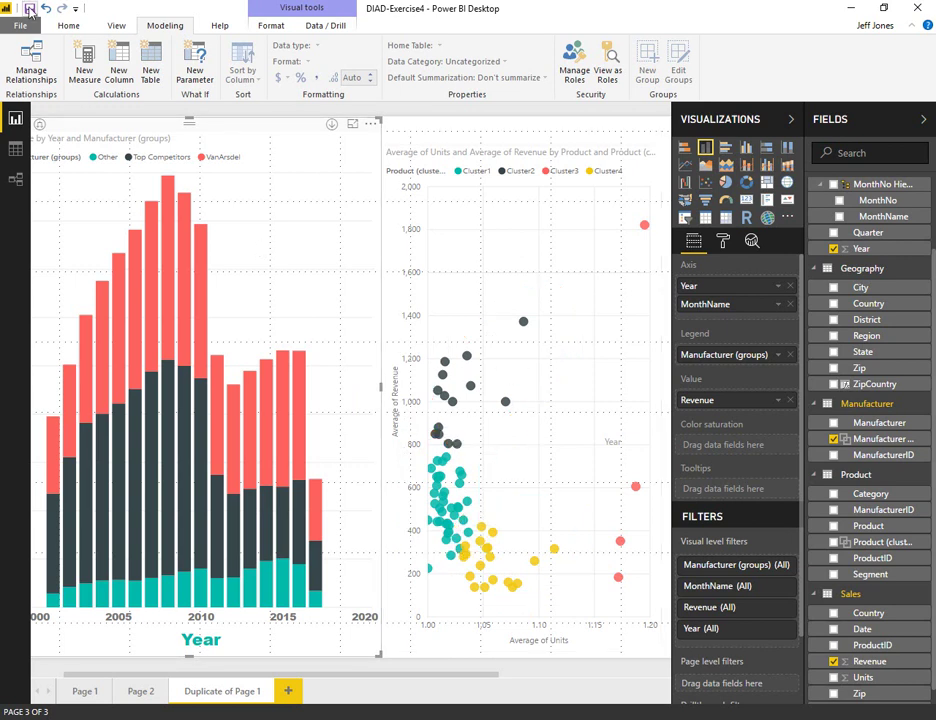
{"action": "key", "text": "alt+Tab"}
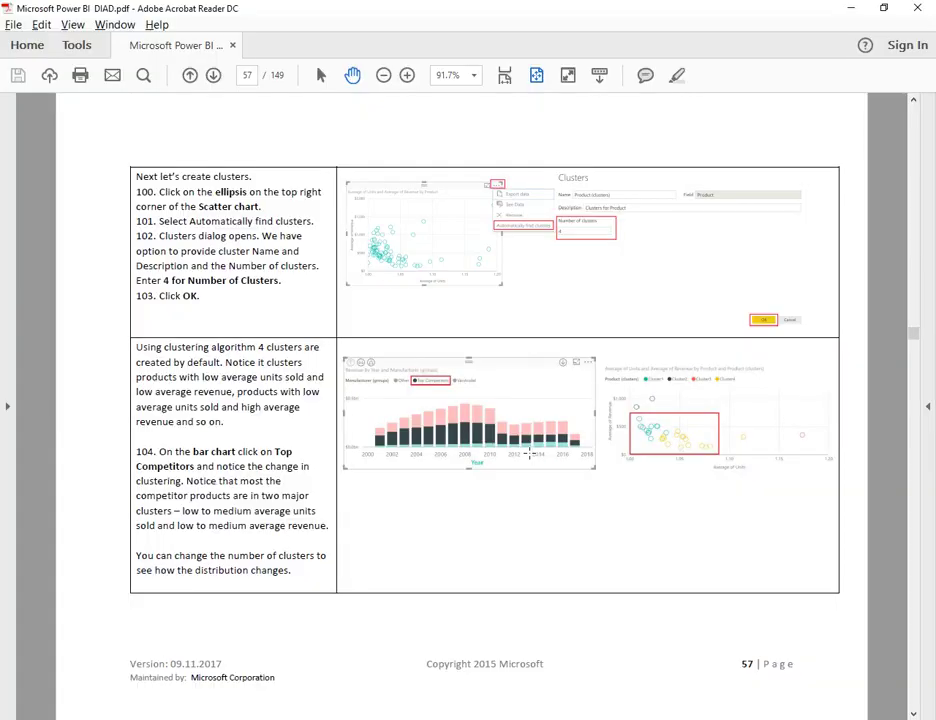
{"action": "key", "text": "alt+Tab"}
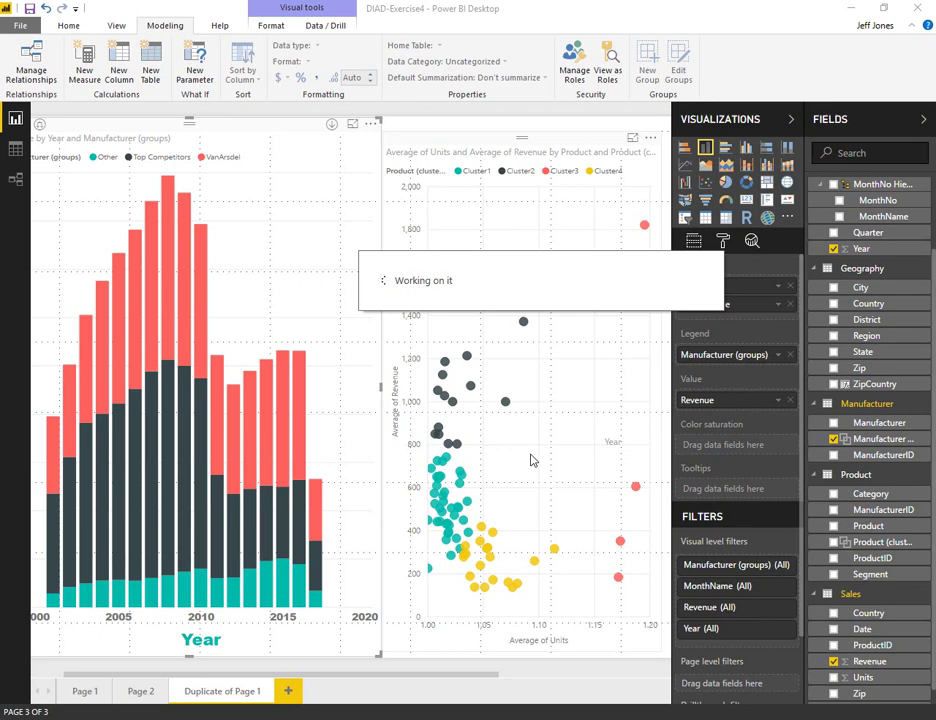
{"action": "key", "text": "alt+Tab"}
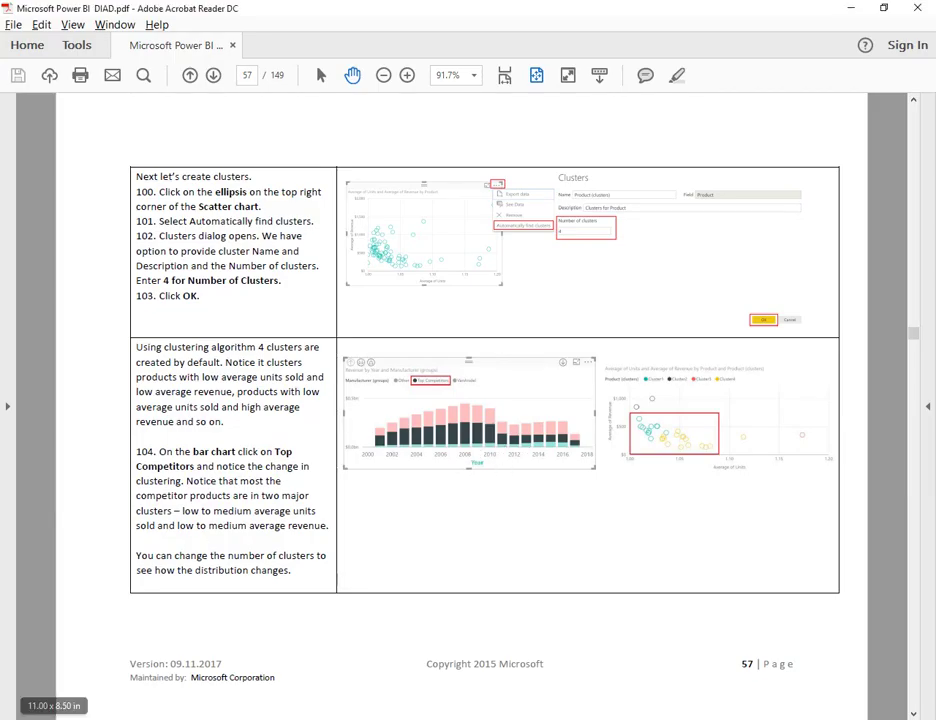
{"action": "key", "text": "alt+Tab"}
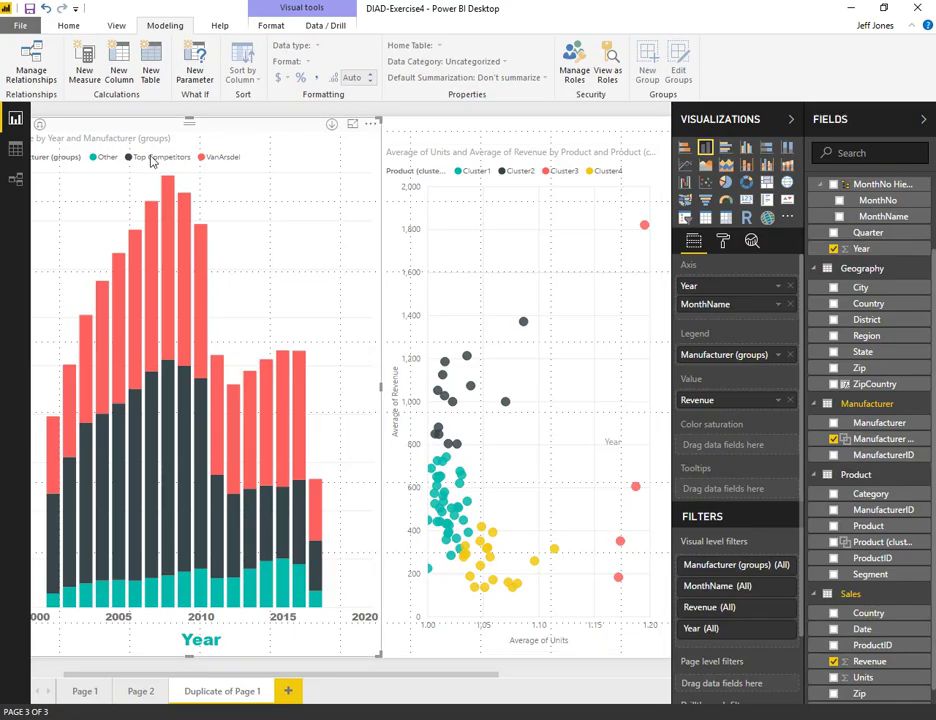
{"action": "left_click", "coordinate": [151, 158]}
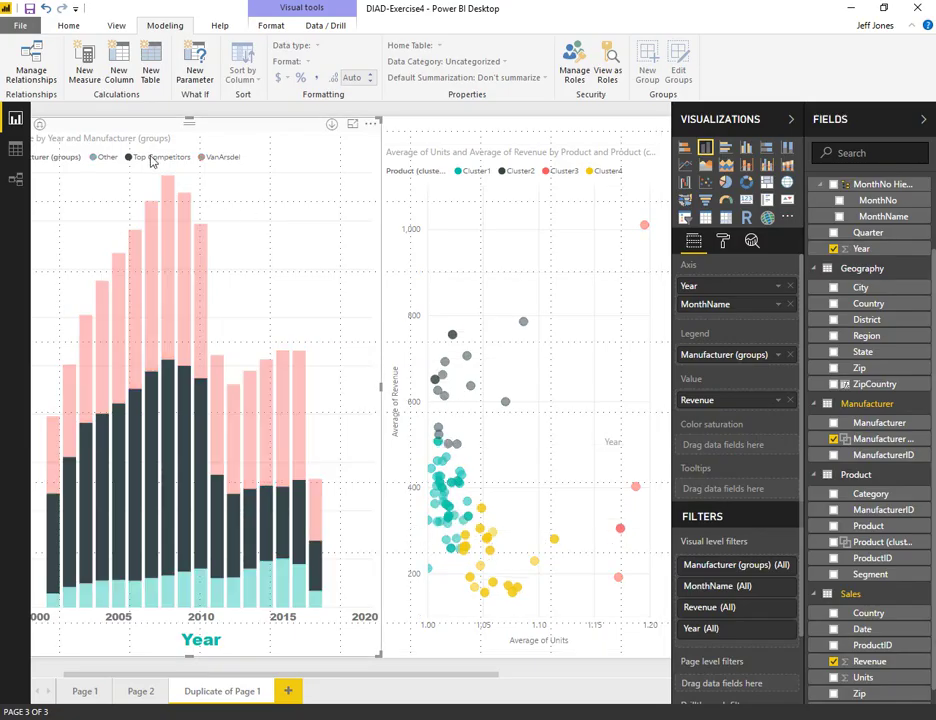
{"action": "left_click", "coordinate": [217, 162]}
{"action": "left_click", "coordinate": [108, 160]}
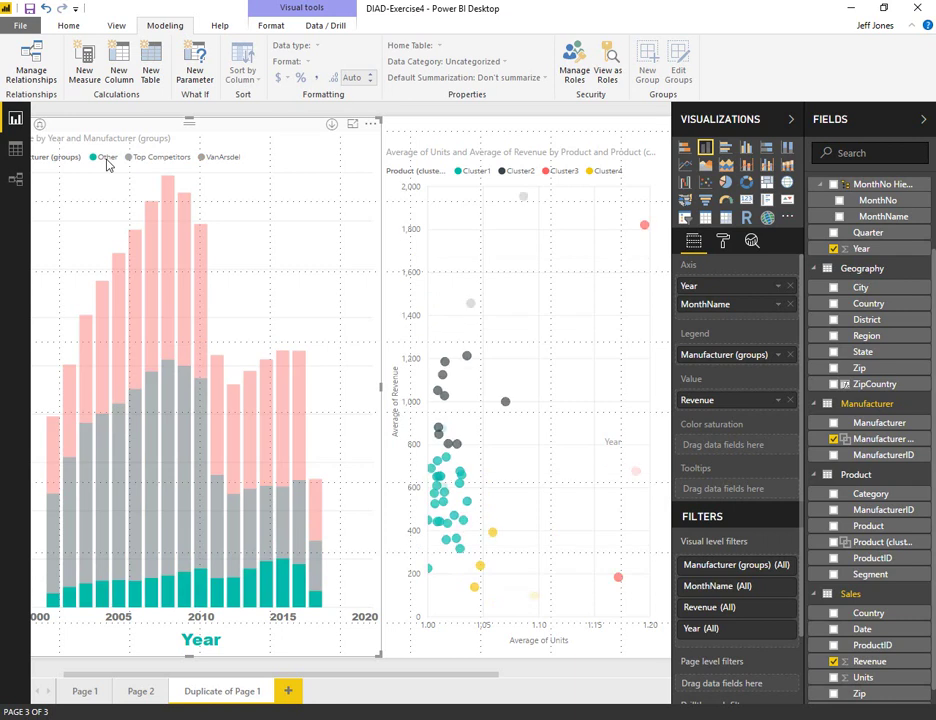
{"action": "left_click", "coordinate": [145, 160]}
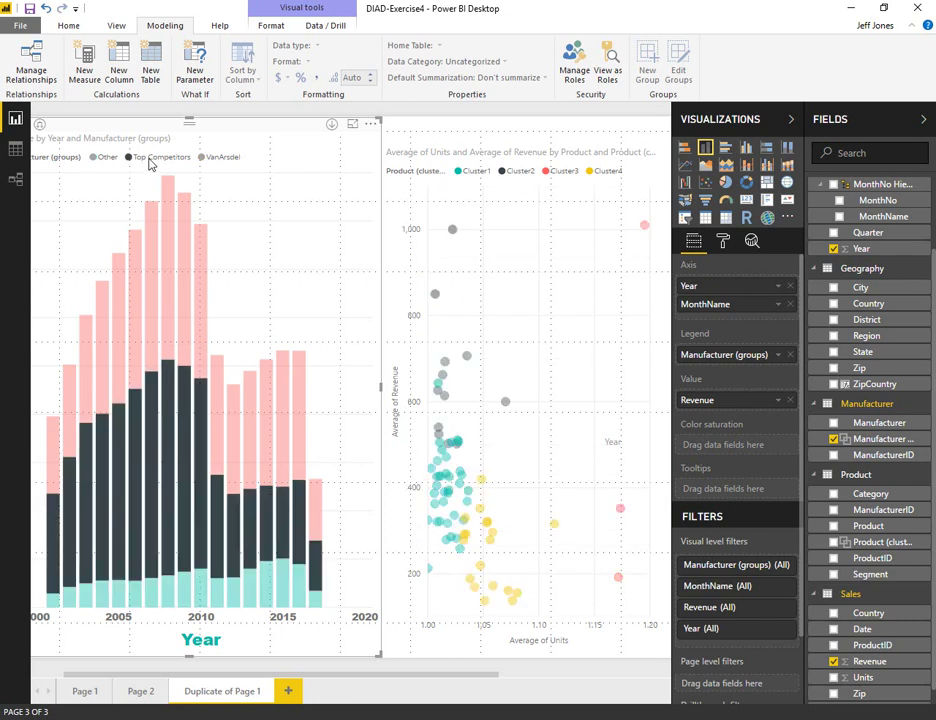
{"action": "left_click", "coordinate": [222, 161]}
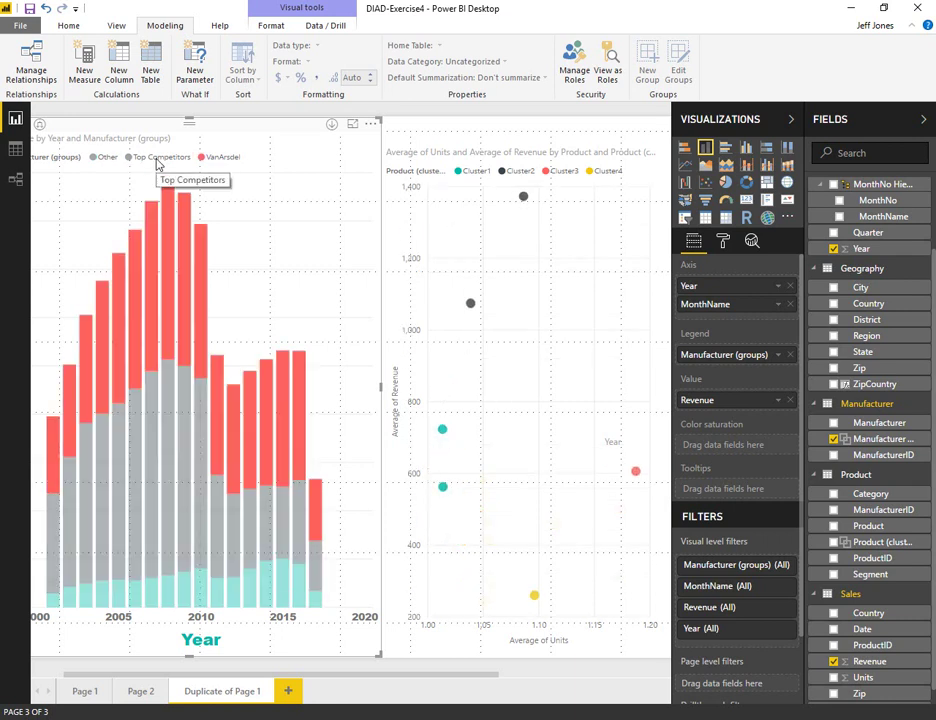
{"action": "left_click", "coordinate": [130, 158]}
{"action": "left_click", "coordinate": [106, 158]}
{"action": "left_click", "coordinate": [262, 168]}
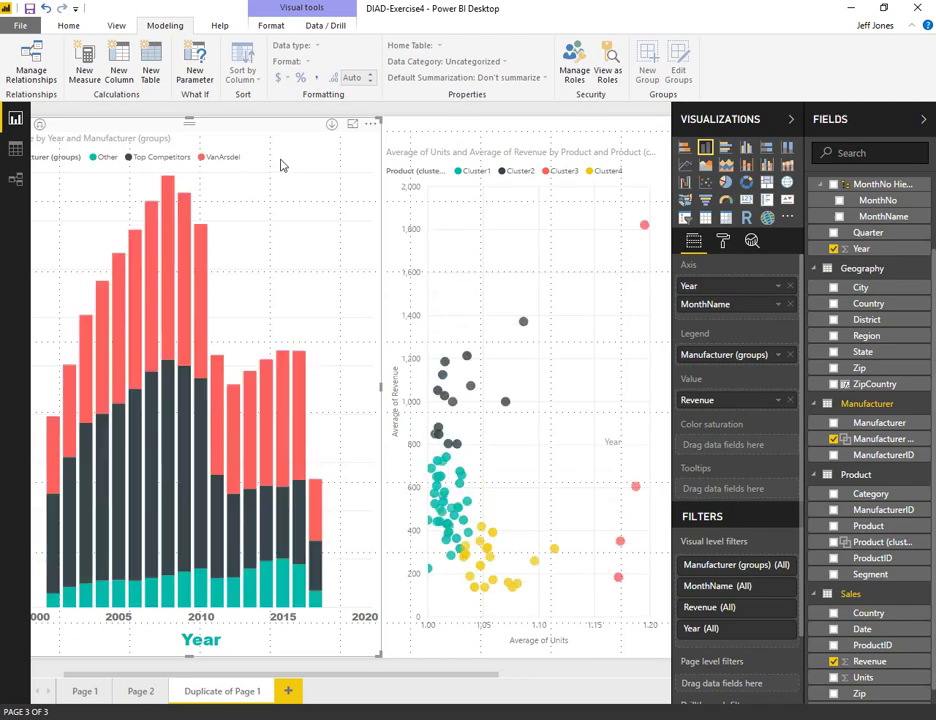
{"action": "key", "text": "alt+Tab"}
Scroll the tutorial to page 58 and back to page 57, then return to Power BI.
{"action": "scroll", "coordinate": [673, 558], "scroll_direction": "down", "scroll_amount": 3}
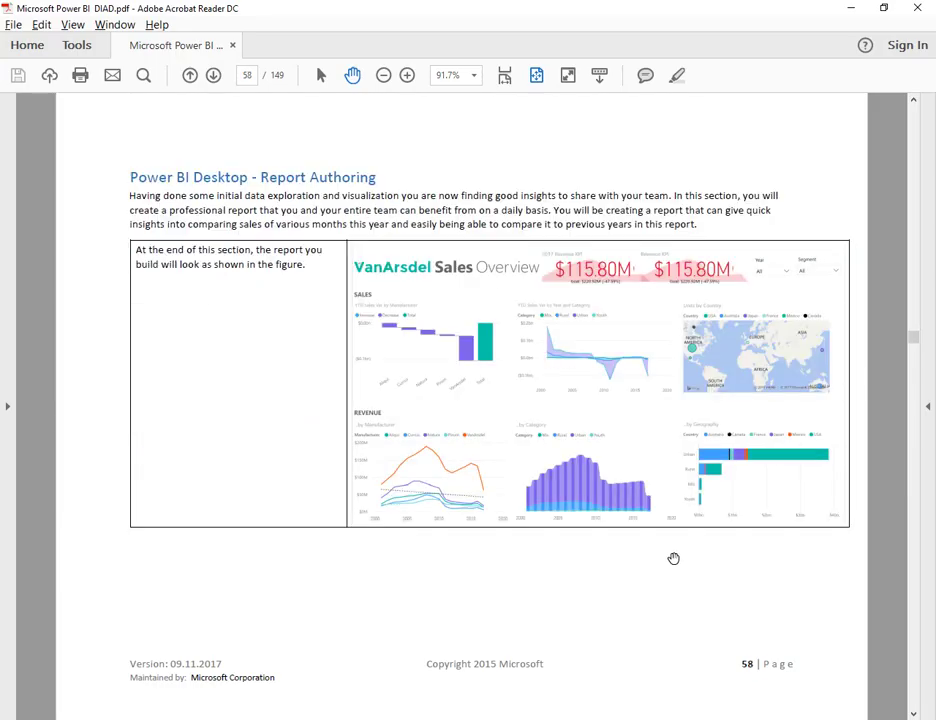
{"action": "scroll", "coordinate": [673, 558], "scroll_direction": "up", "scroll_amount": 3}
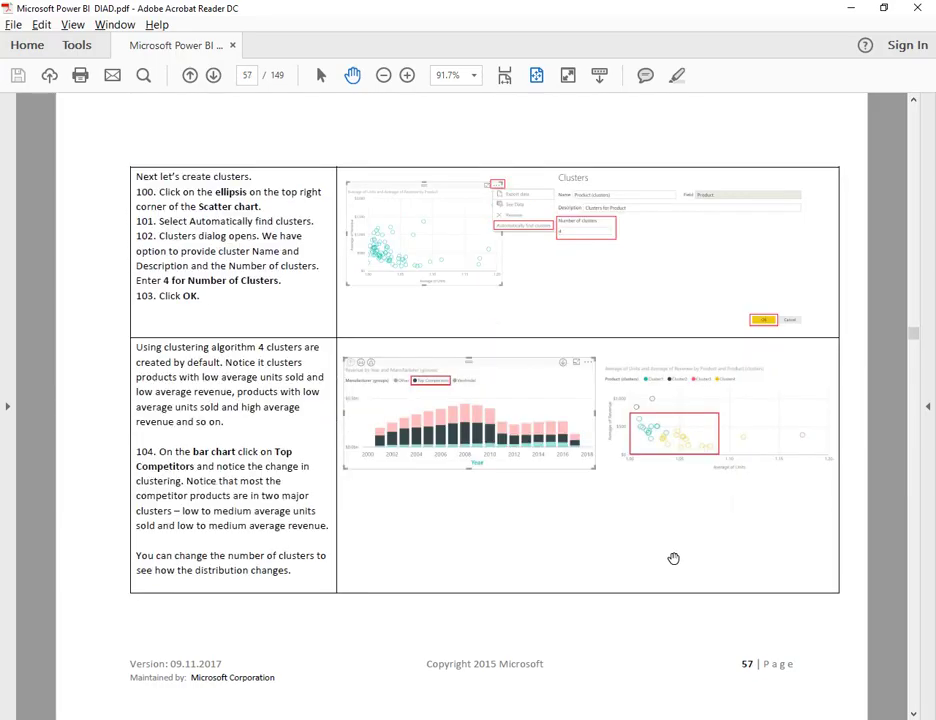
{"action": "key", "text": "alt+Tab"}
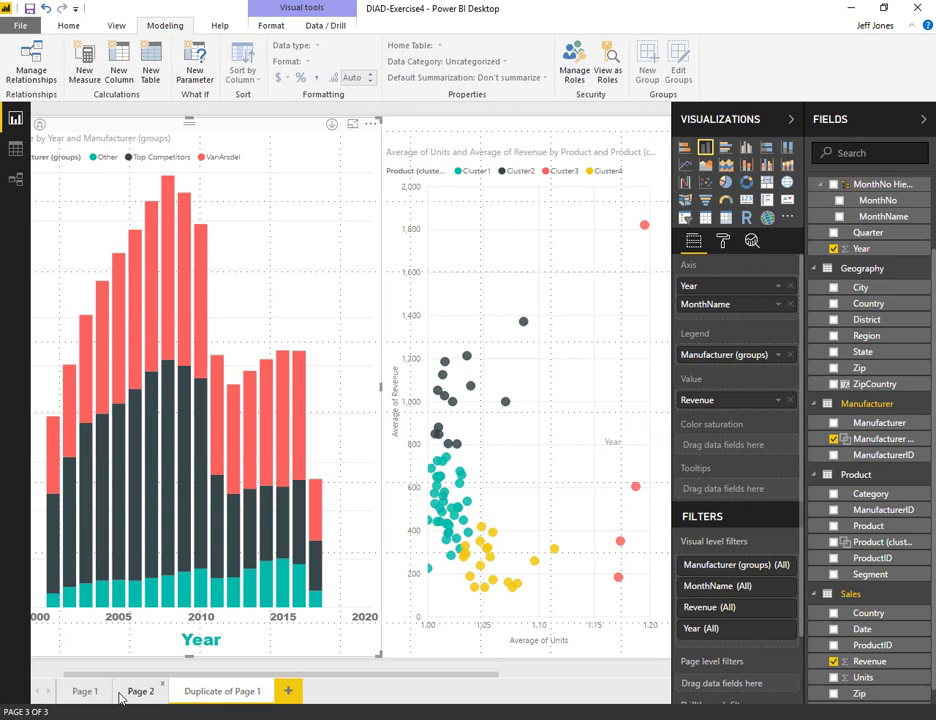
On Page 1, narrow the Date slicer to 8/16/2002–1/21/2013, then restore 1/1/2001–12/31/2017.
{"action": "left_click", "coordinate": [121, 696]}
{"action": "left_click", "coordinate": [85, 694]}
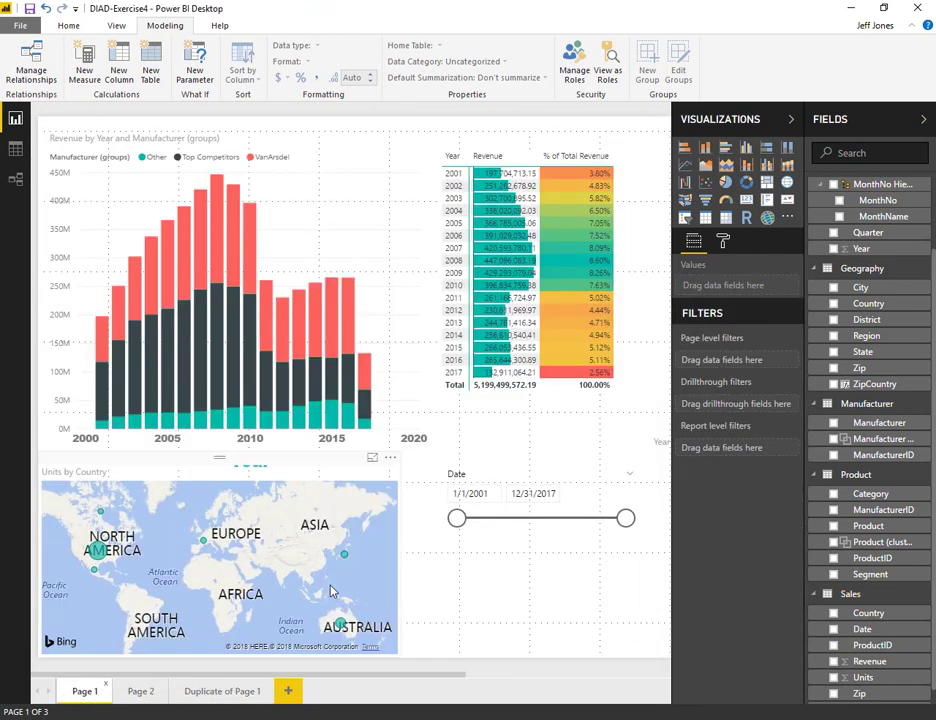
{"action": "left_click_drag", "start_coordinate": [457, 518], "coordinate": [472, 518]}
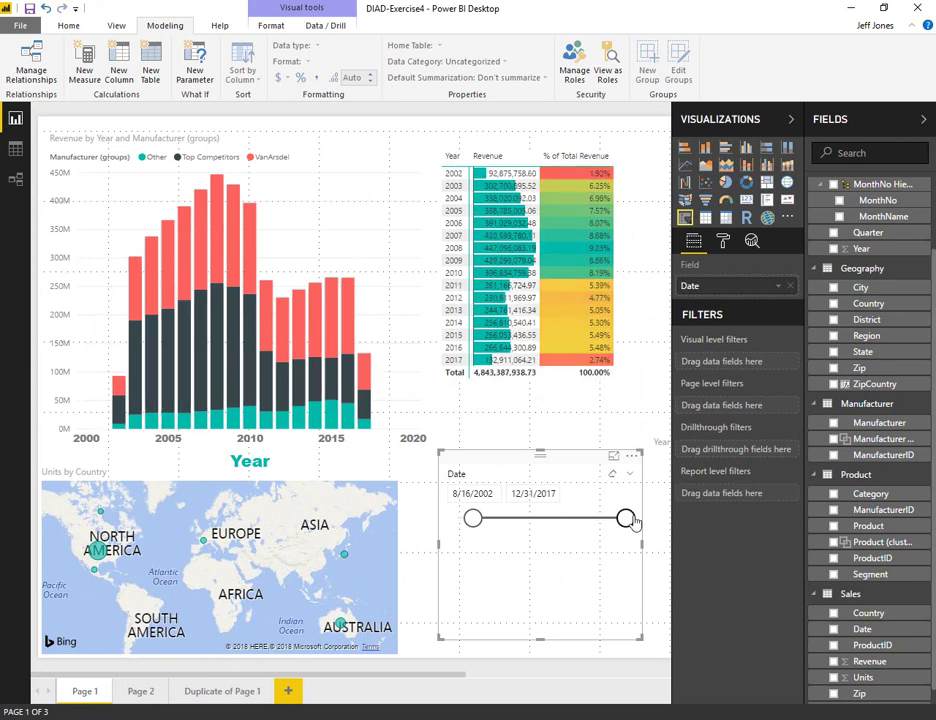
{"action": "left_click_drag", "start_coordinate": [625, 518], "coordinate": [577, 518]}
{"action": "left_click_drag", "start_coordinate": [472, 518], "coordinate": [447, 527]}
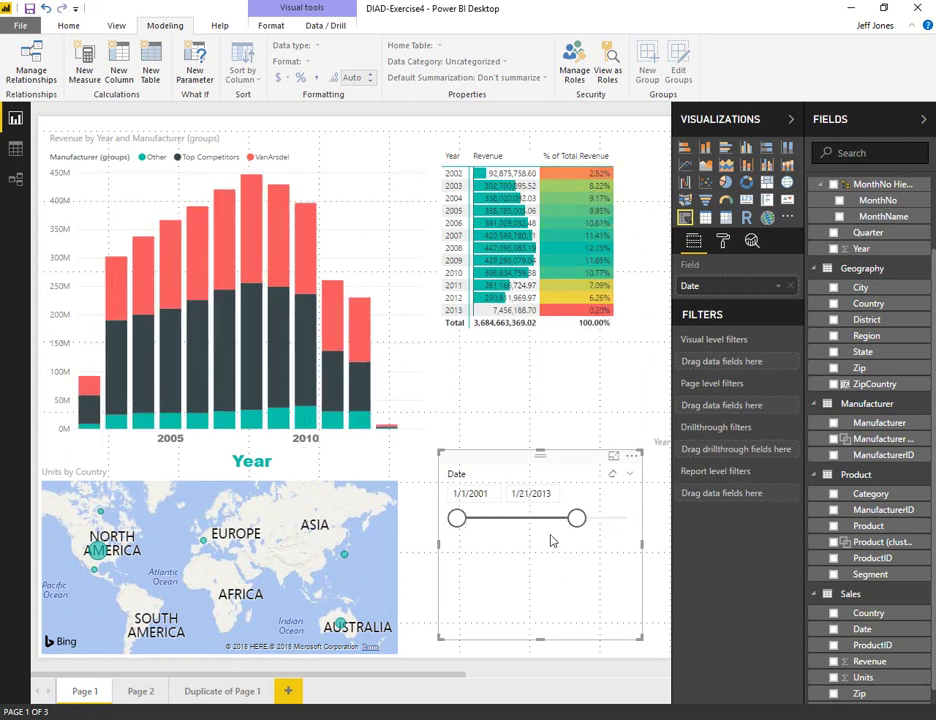
{"action": "left_click_drag", "start_coordinate": [578, 519], "coordinate": [650, 535]}
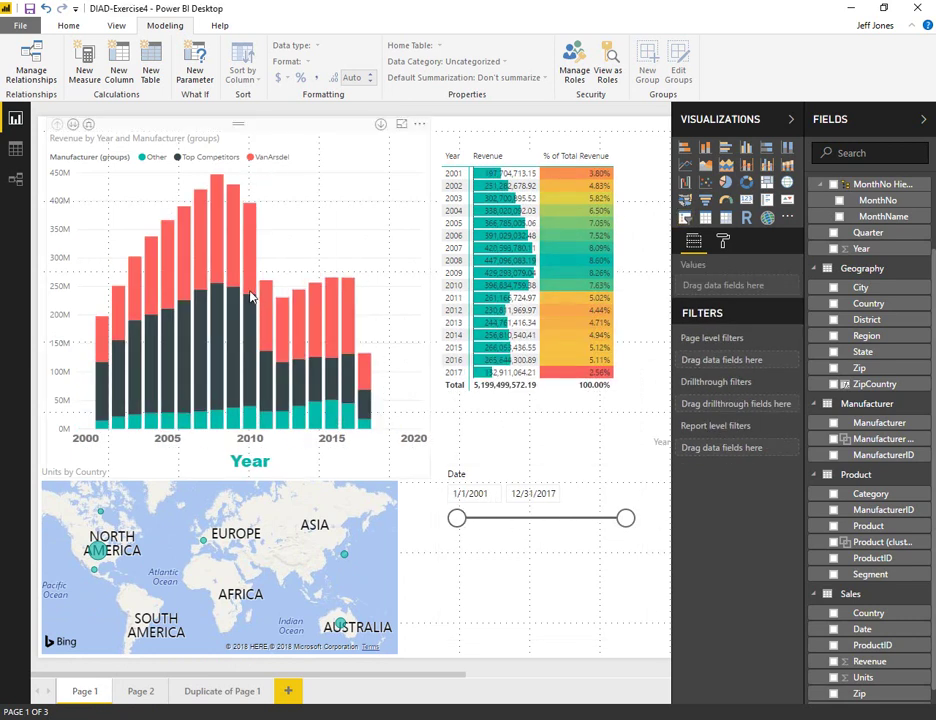